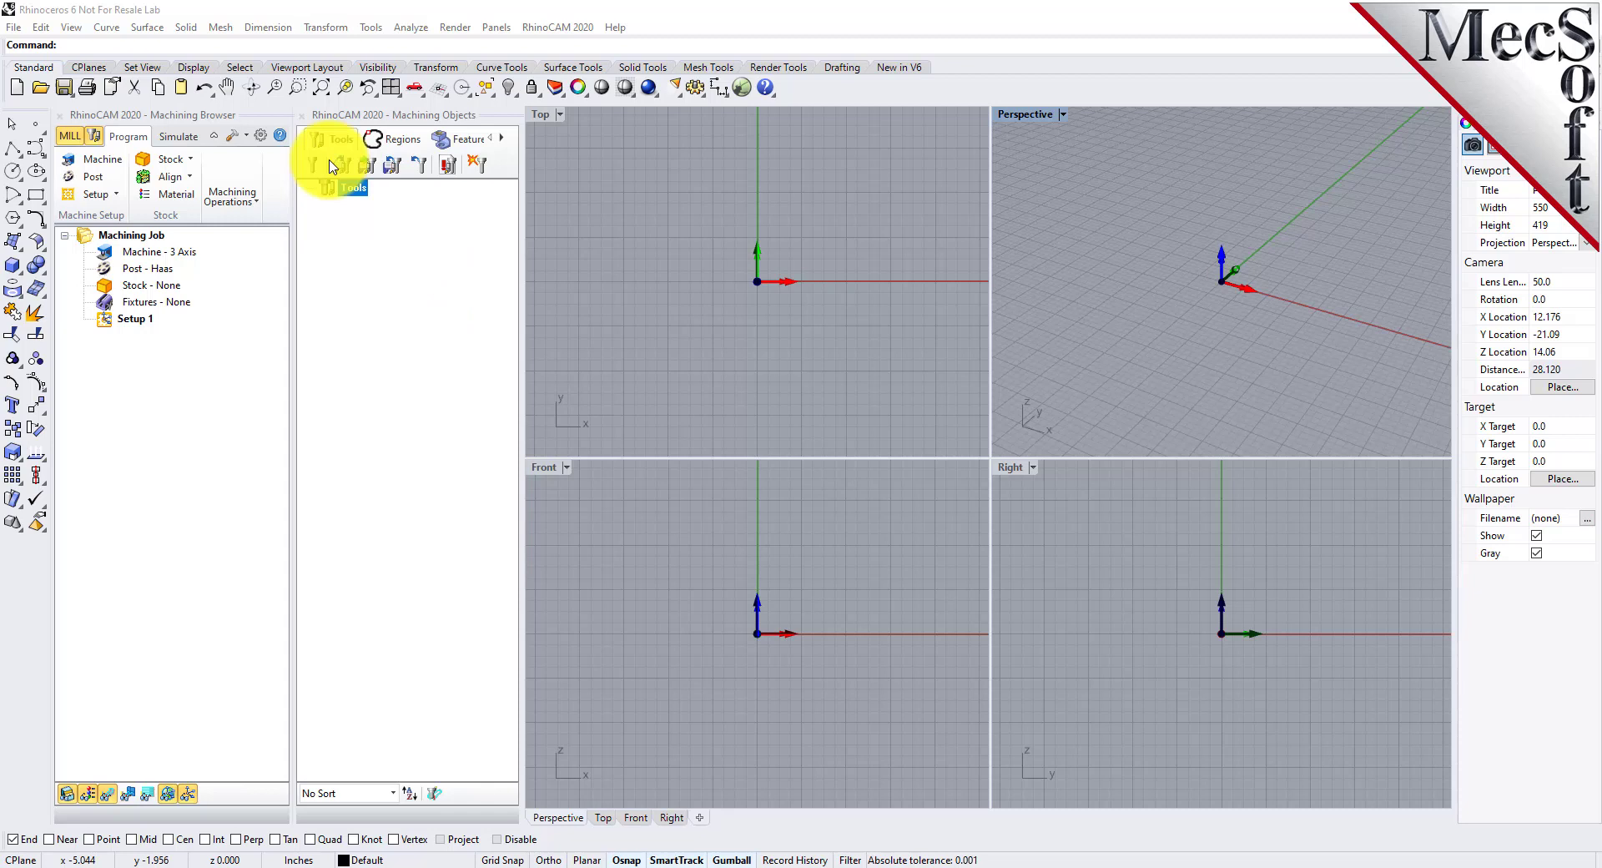
- Close the RhinoCAM Machining Objects and Machining Browser panels
click(301, 116)
click(59, 115)
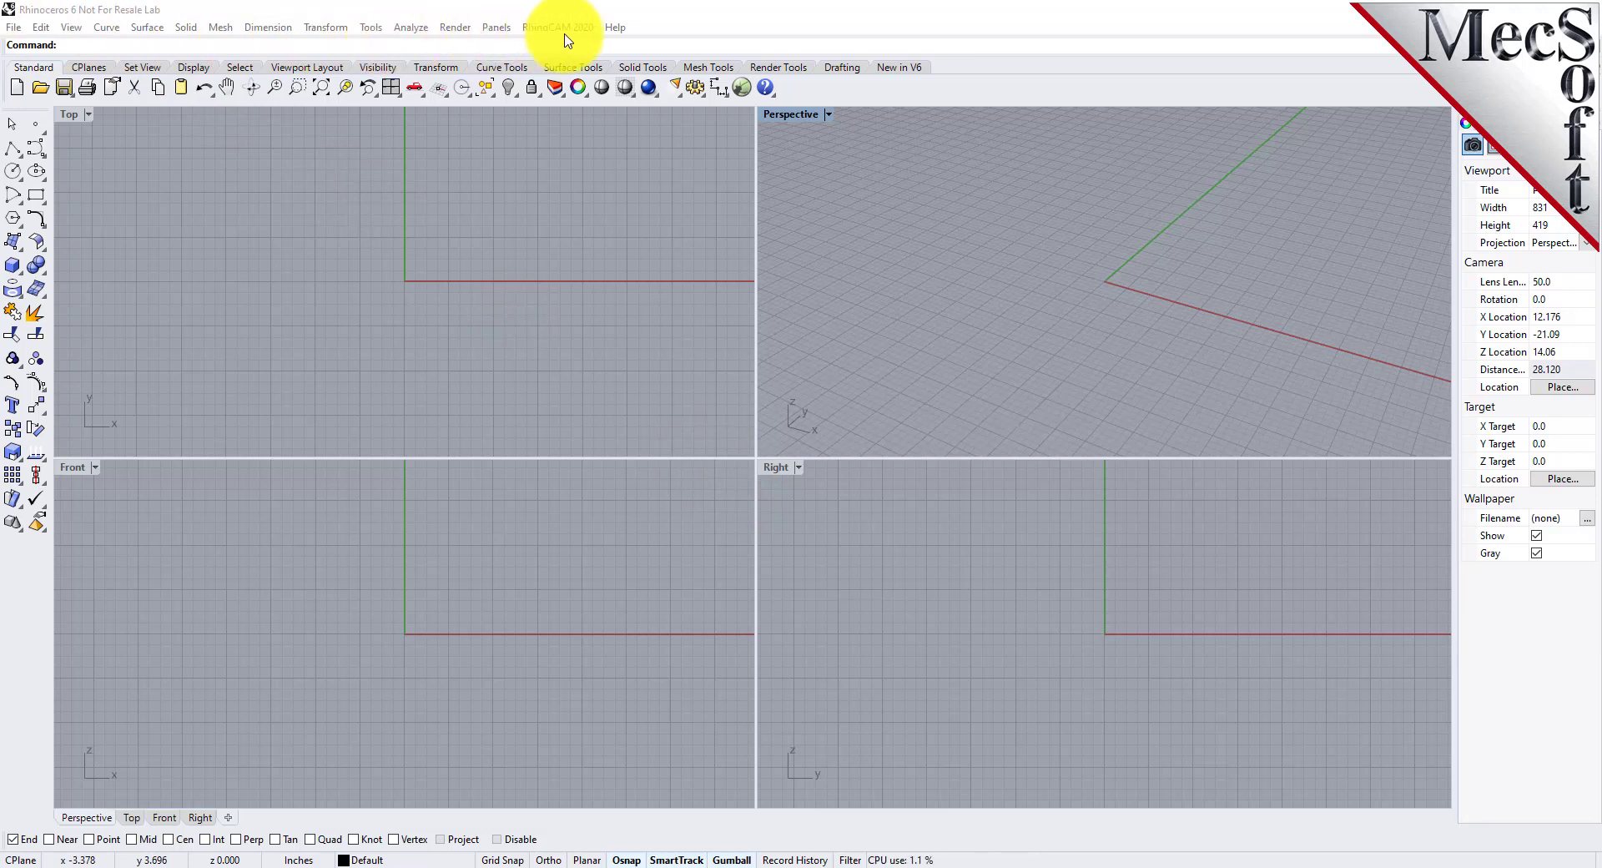
- Switch RhinoCAM 2020 to the MESH module from the menu bar
click(592, 27)
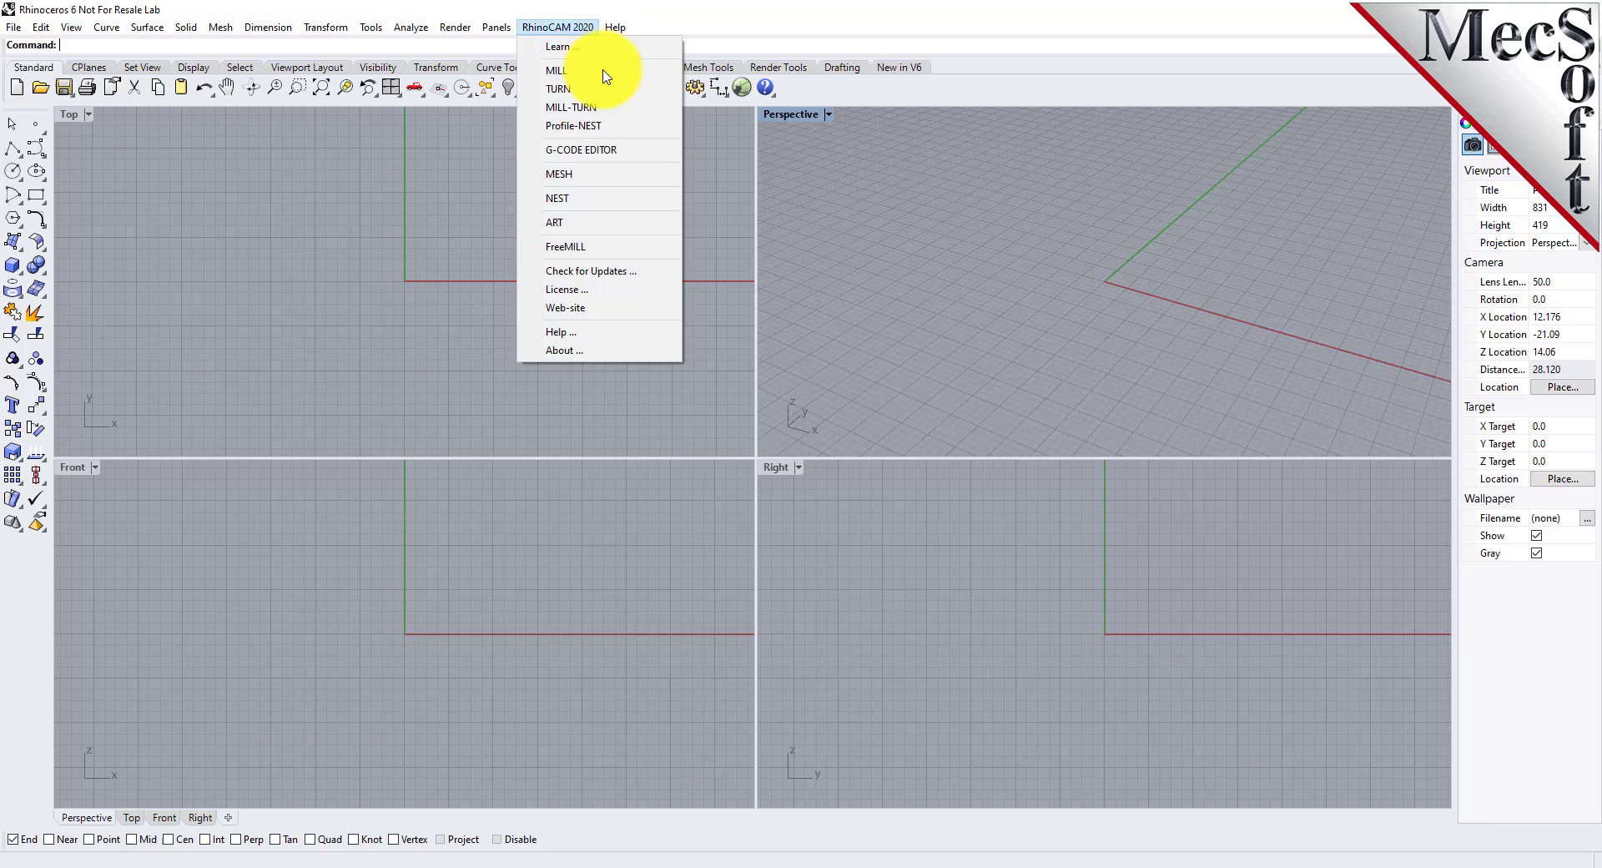
click(595, 178)
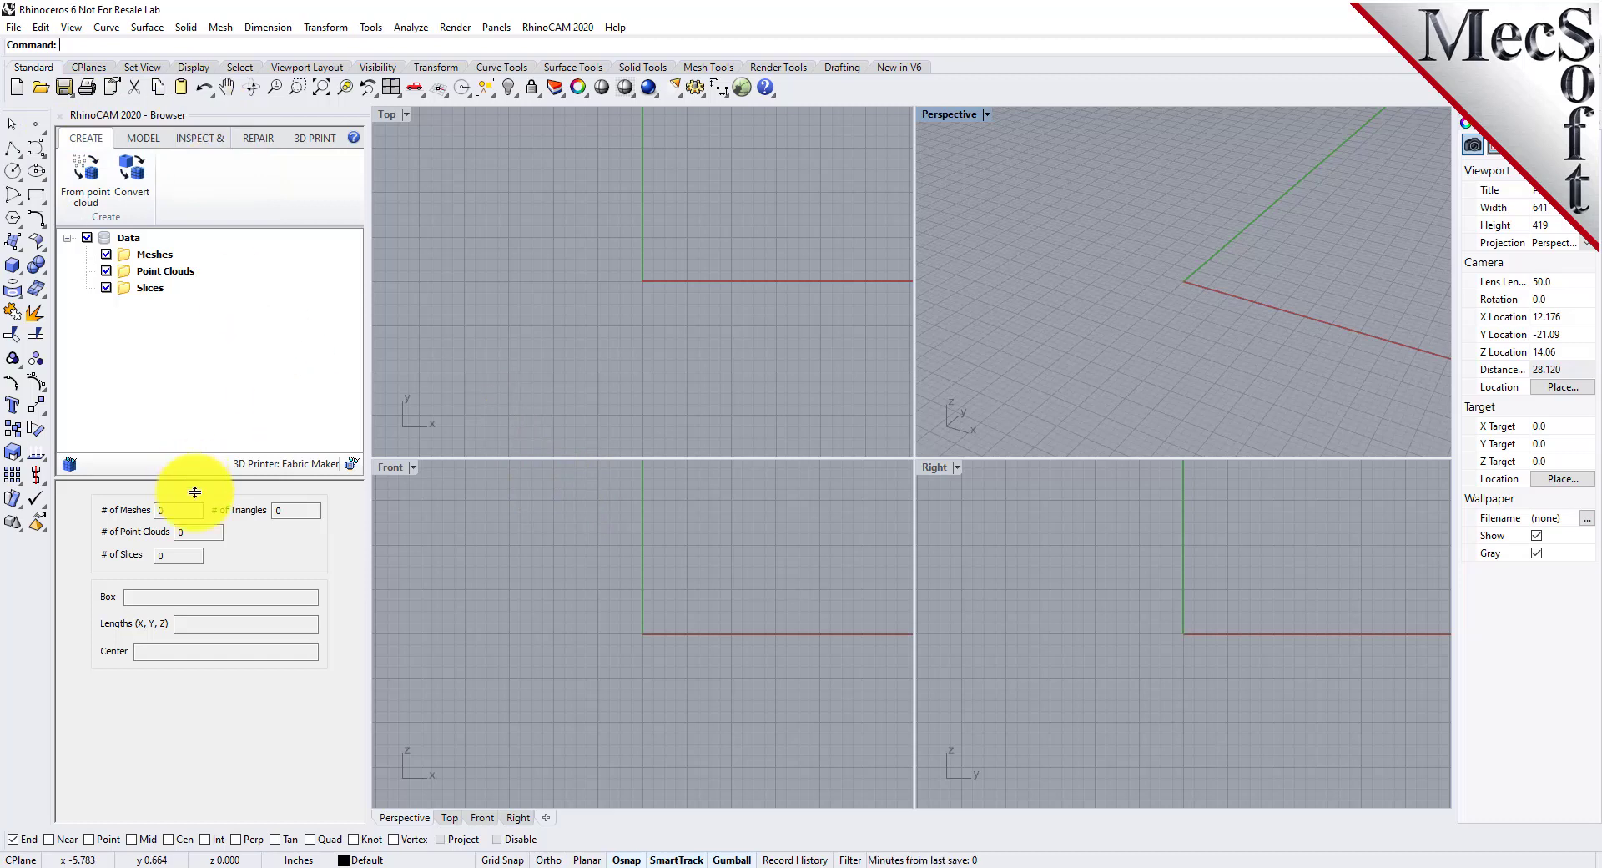
- Drag the Data tree splitter downward to enlarge the tree area
drag(192, 453, 192, 501)
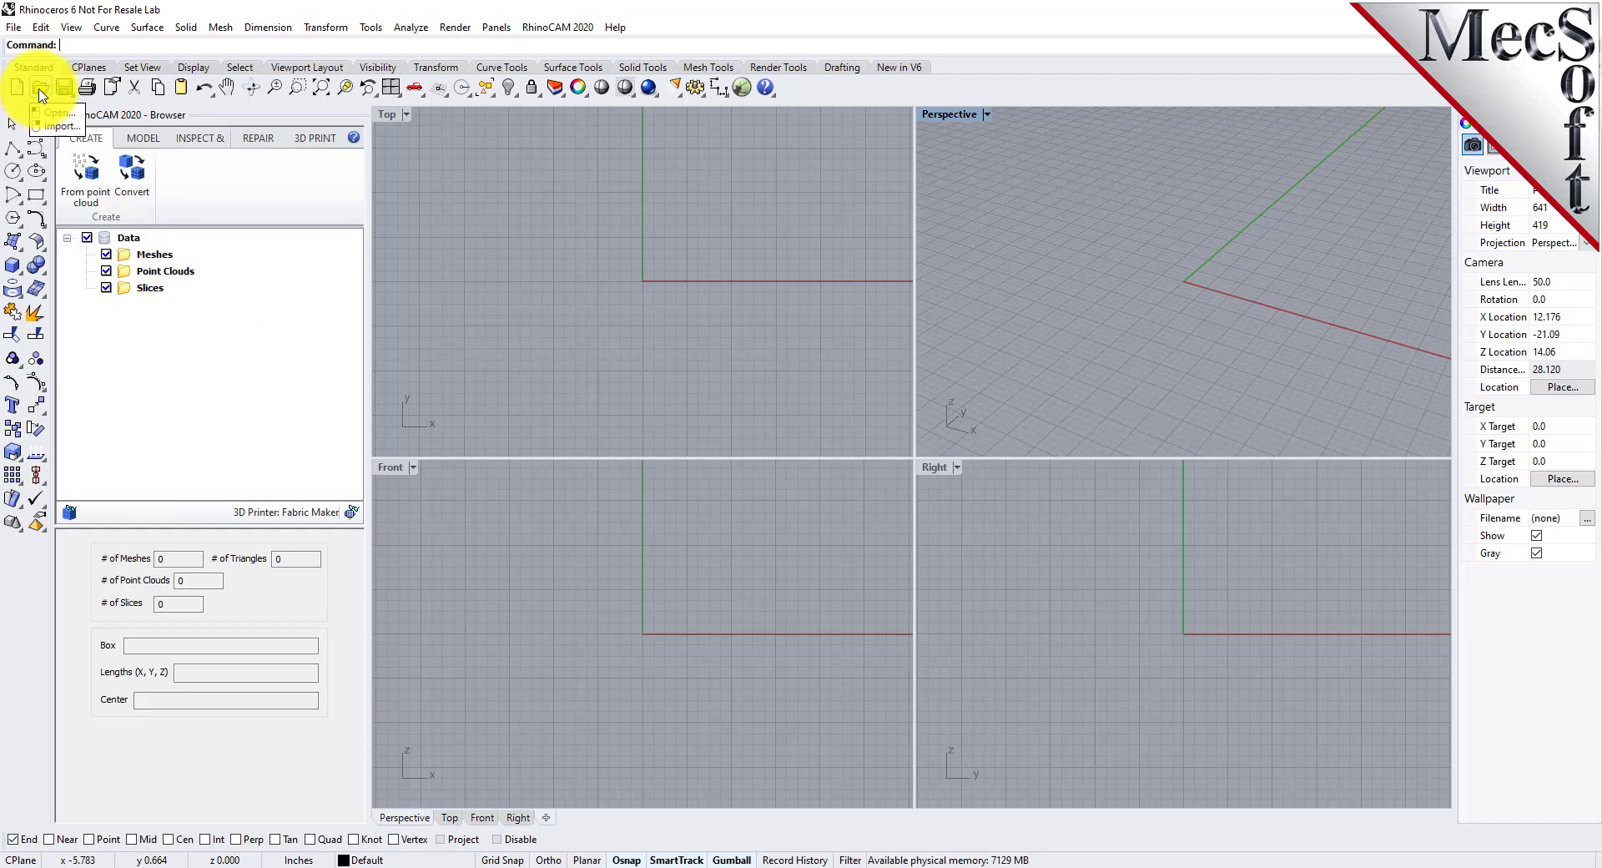
- Import the RubberDuck Points file as a comma-delimited point cloud
click(40, 88)
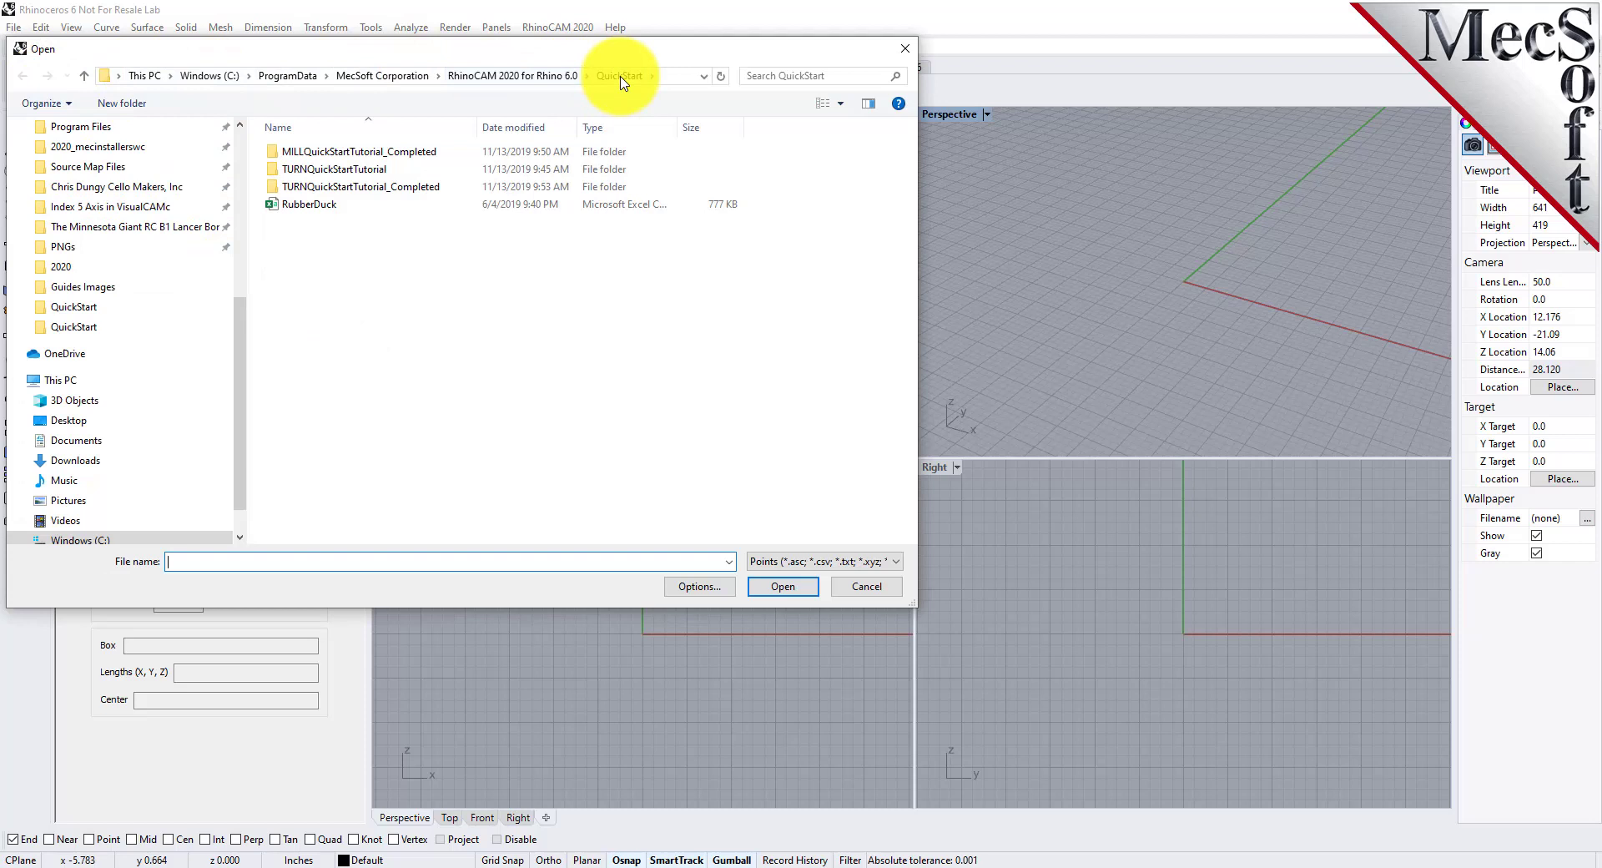
click(780, 560)
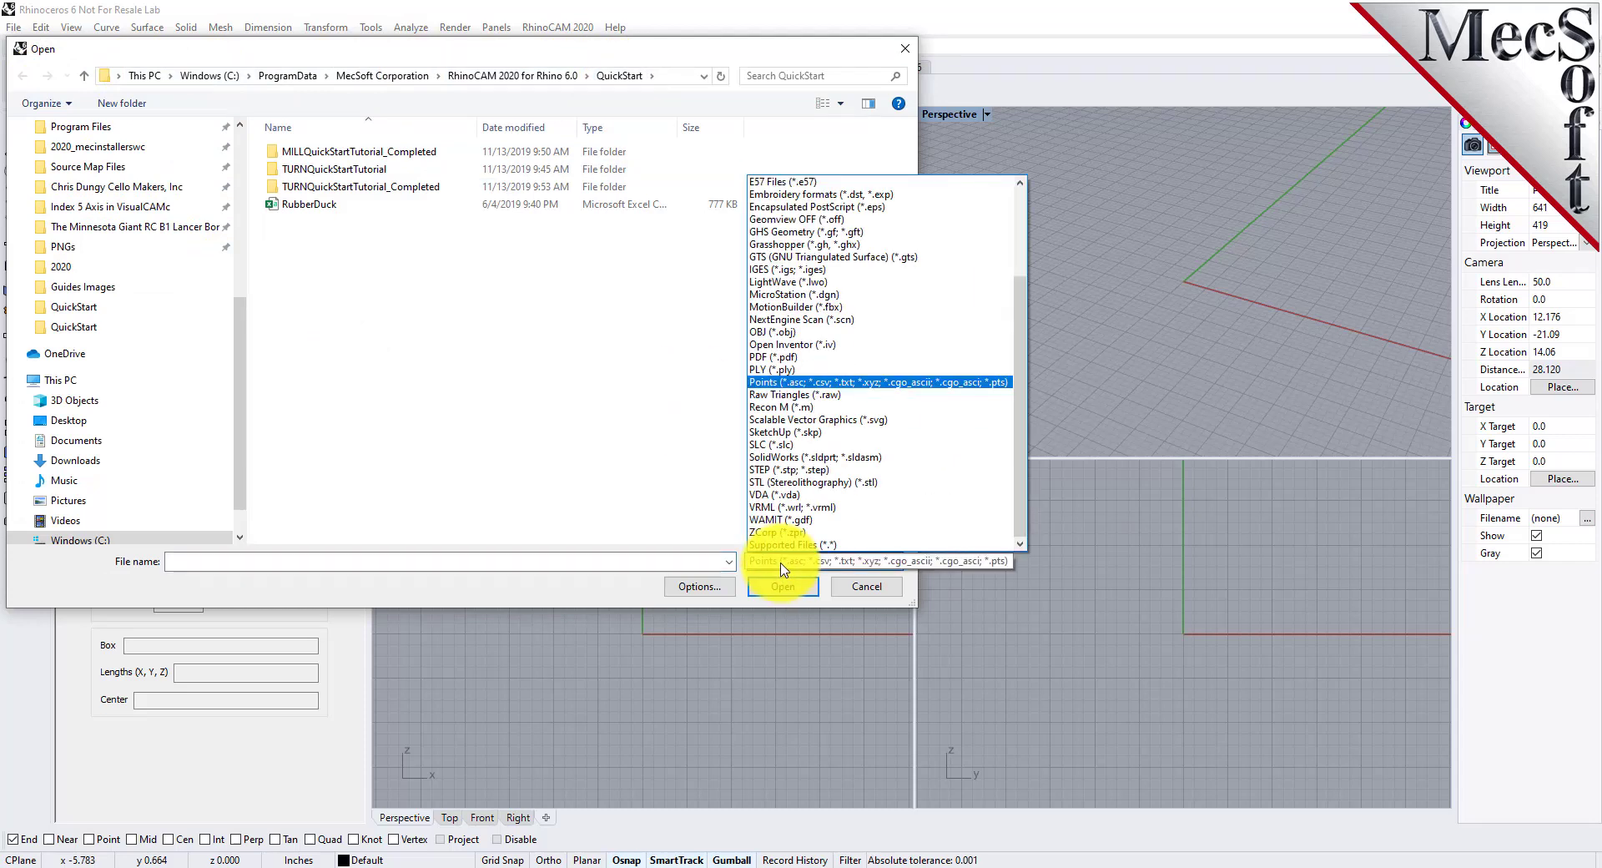
click(276, 200)
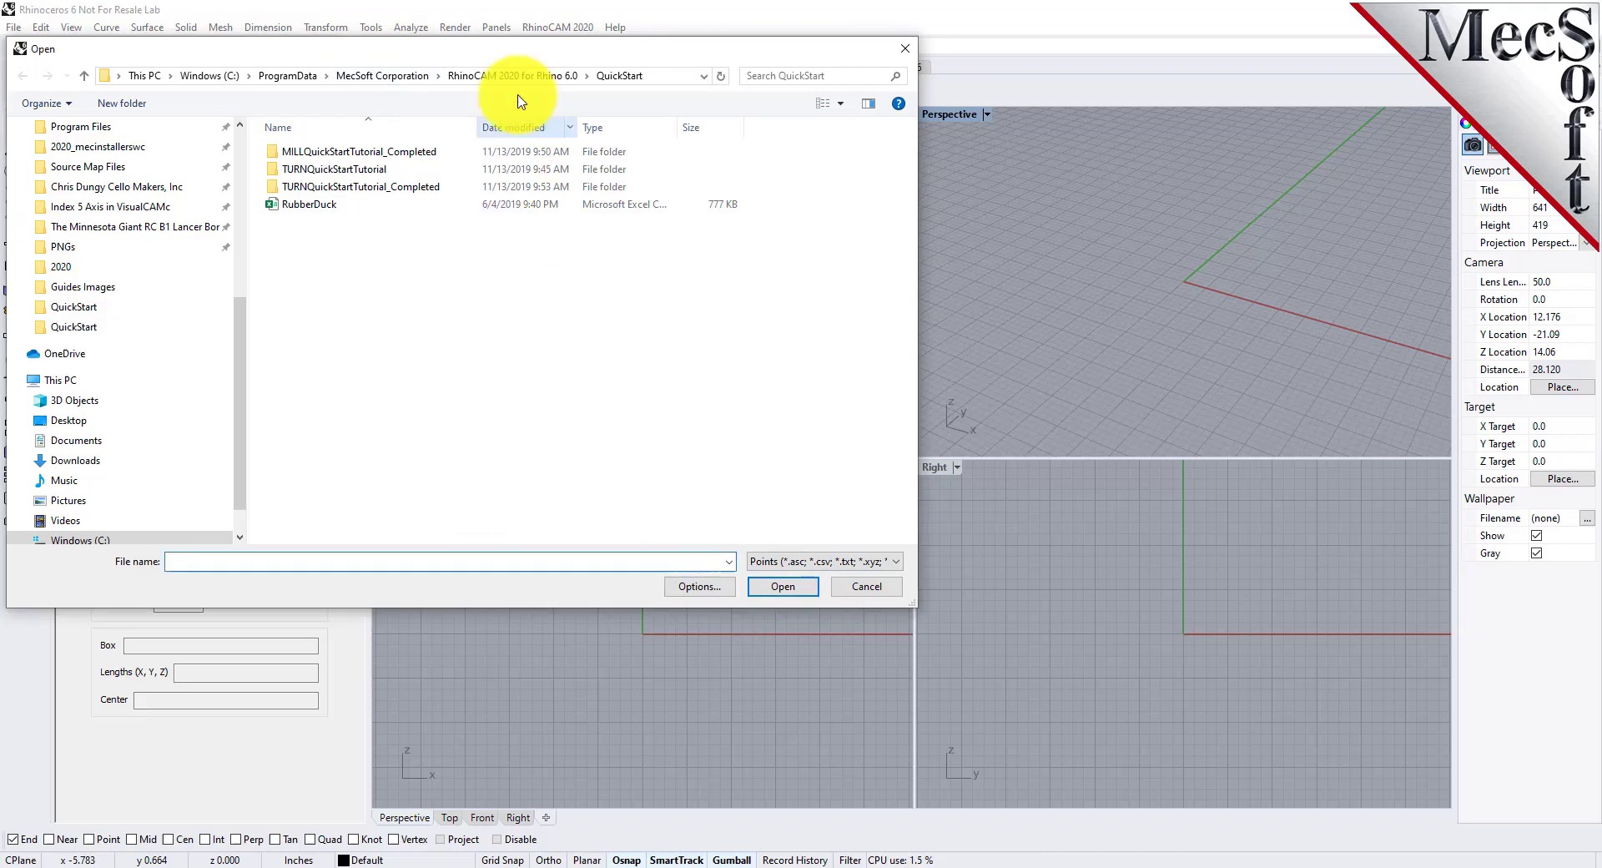
drag(522, 49, 766, 270)
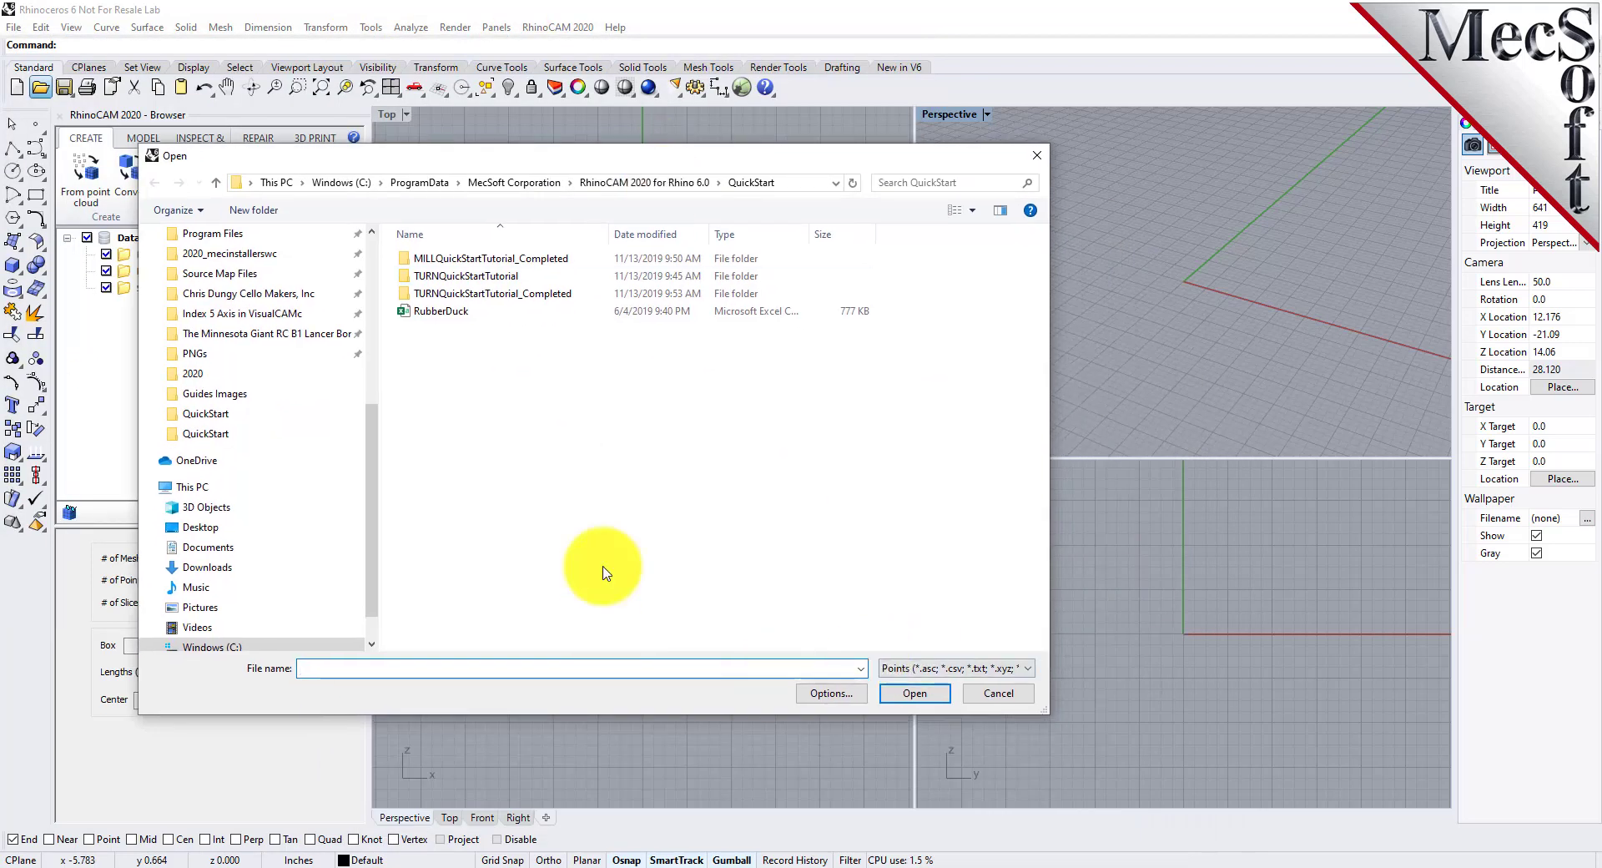
click(432, 313)
double_click(432, 313)
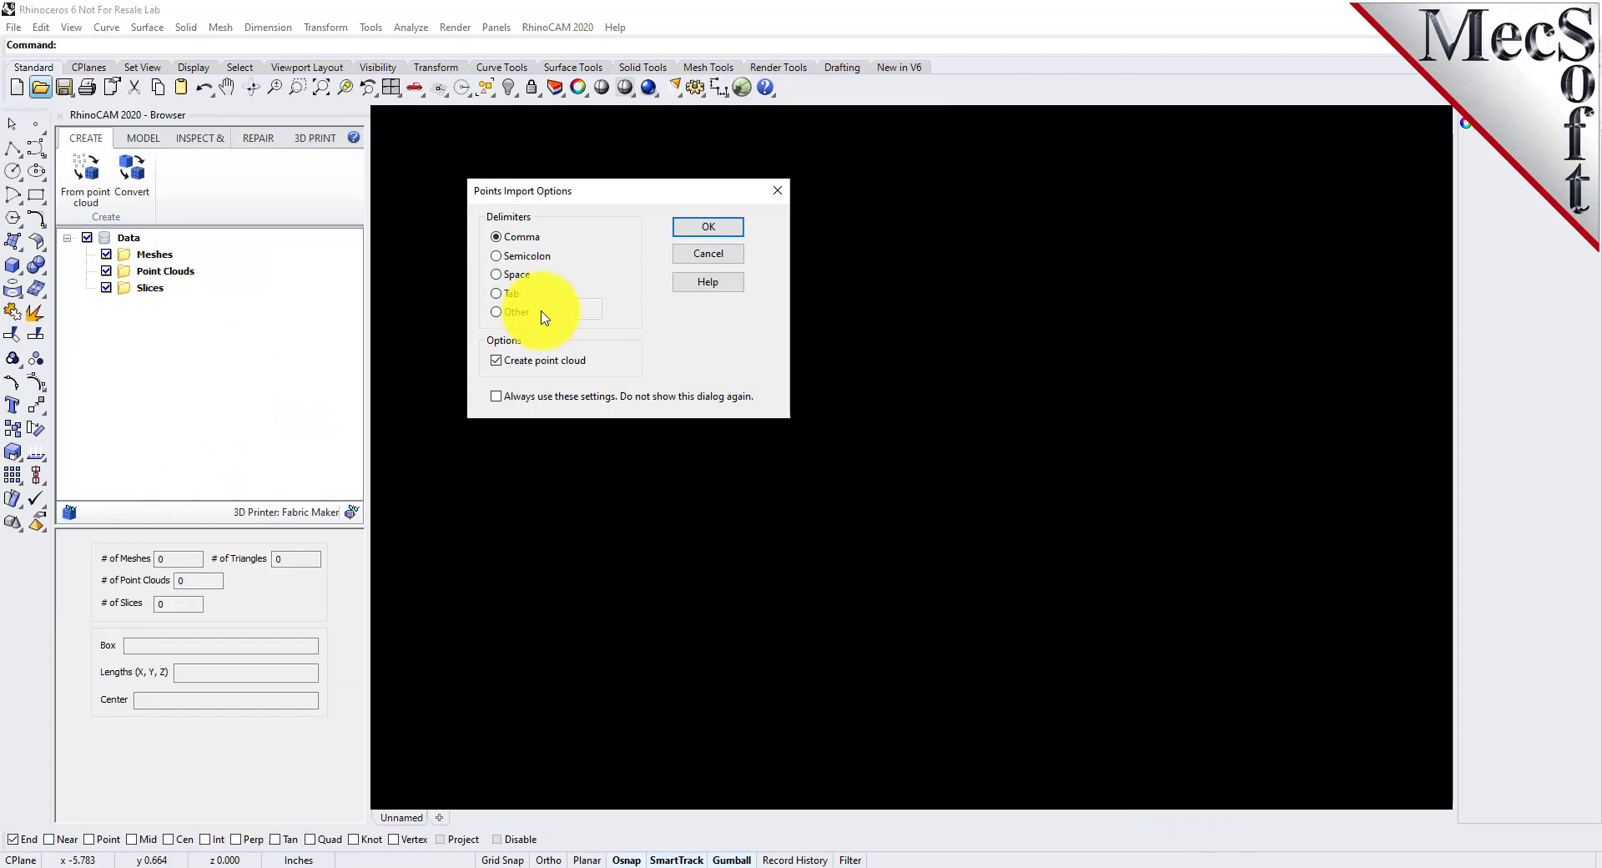
click(706, 231)
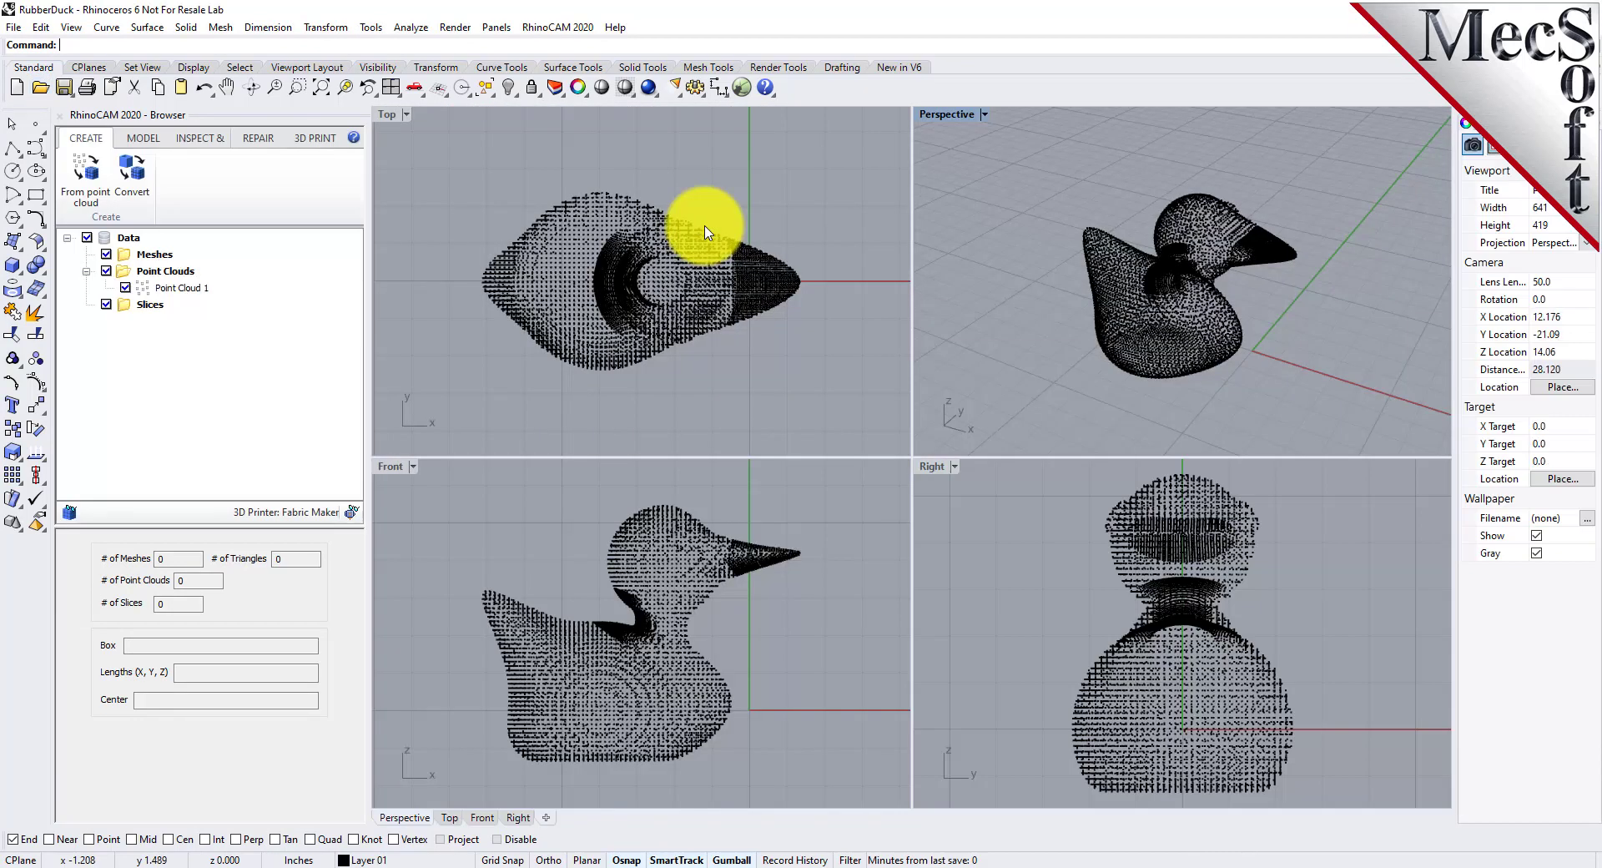
- Maximize the Perspective view, zoom and orbit the duck, and select Point Cloud 1
click(178, 289)
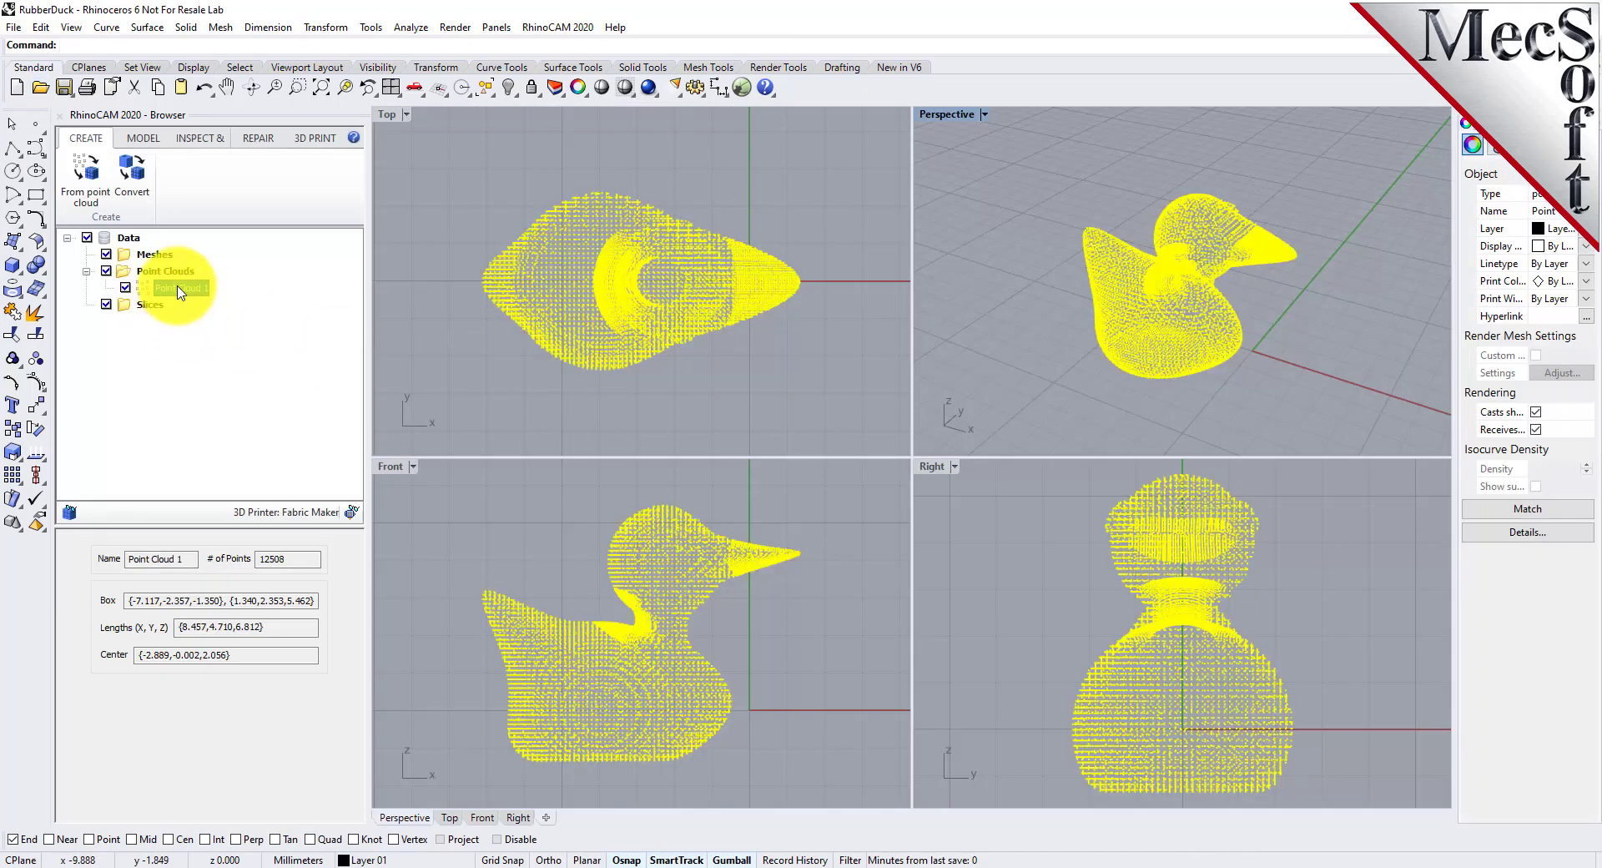
click(988, 385)
double_click(959, 127)
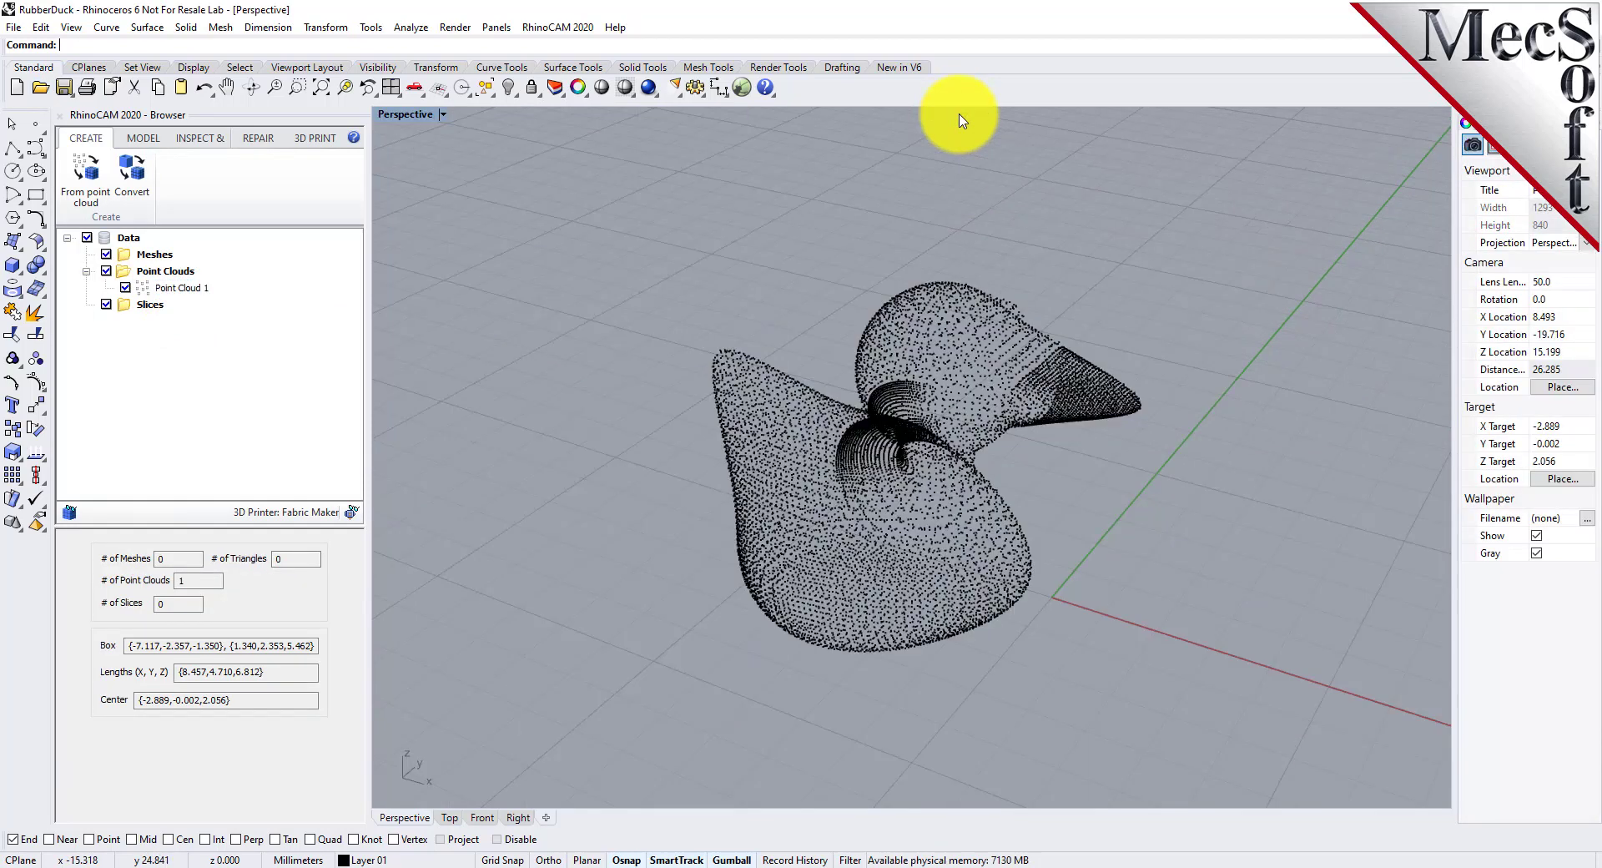
scroll(938, 496, up, 3)
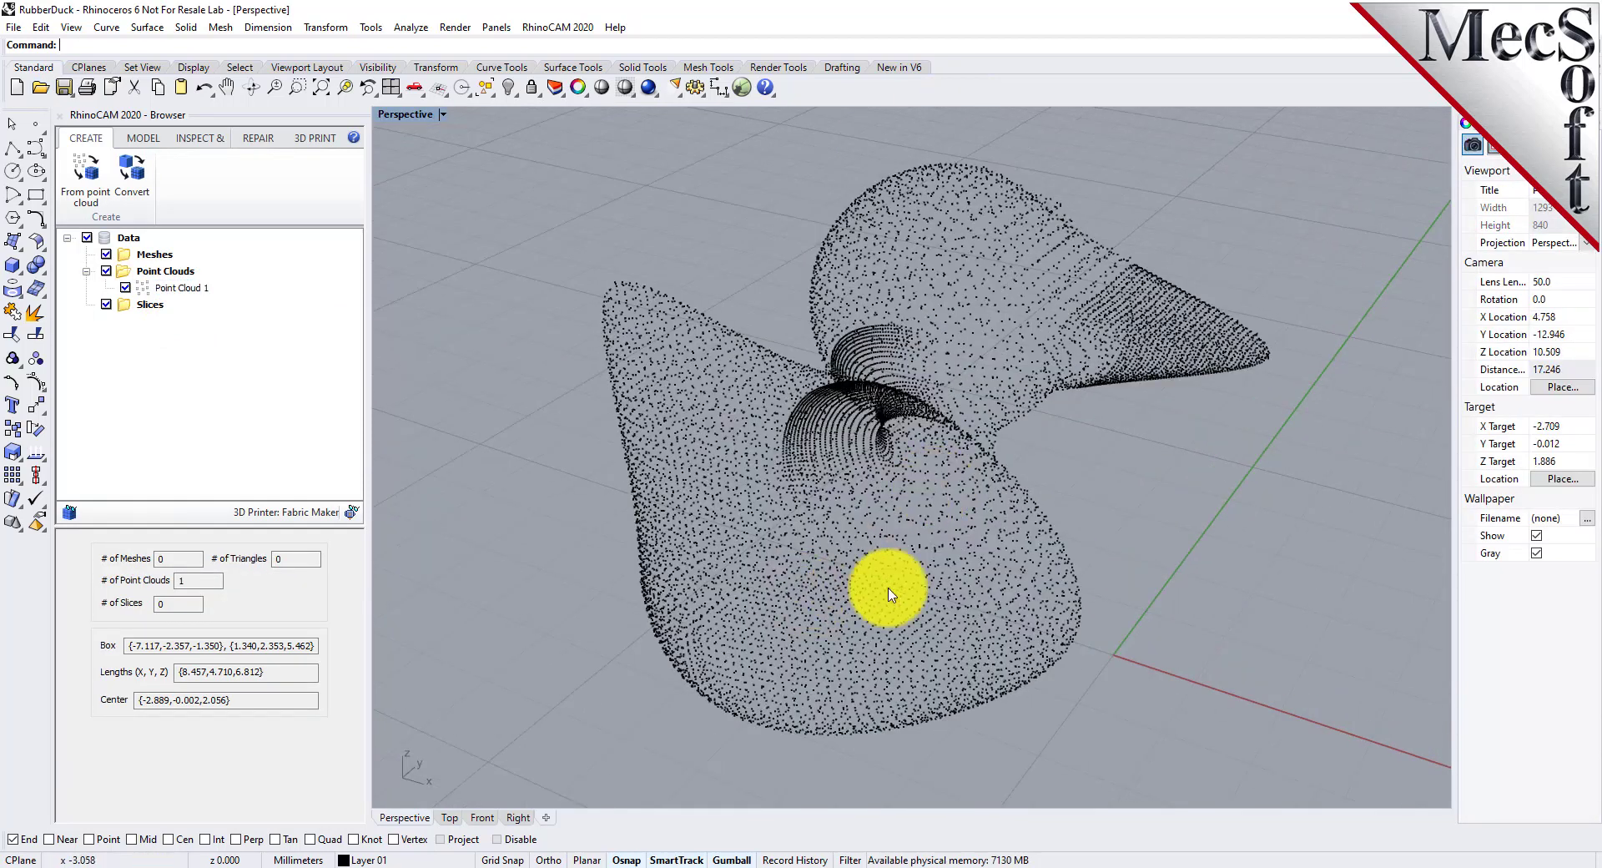
mouse_move(867, 689)
right_down()
mouse_move(684, 586)
mouse_move(733, 418)
mouse_move(990, 590)
mouse_move(878, 584)
right_up()
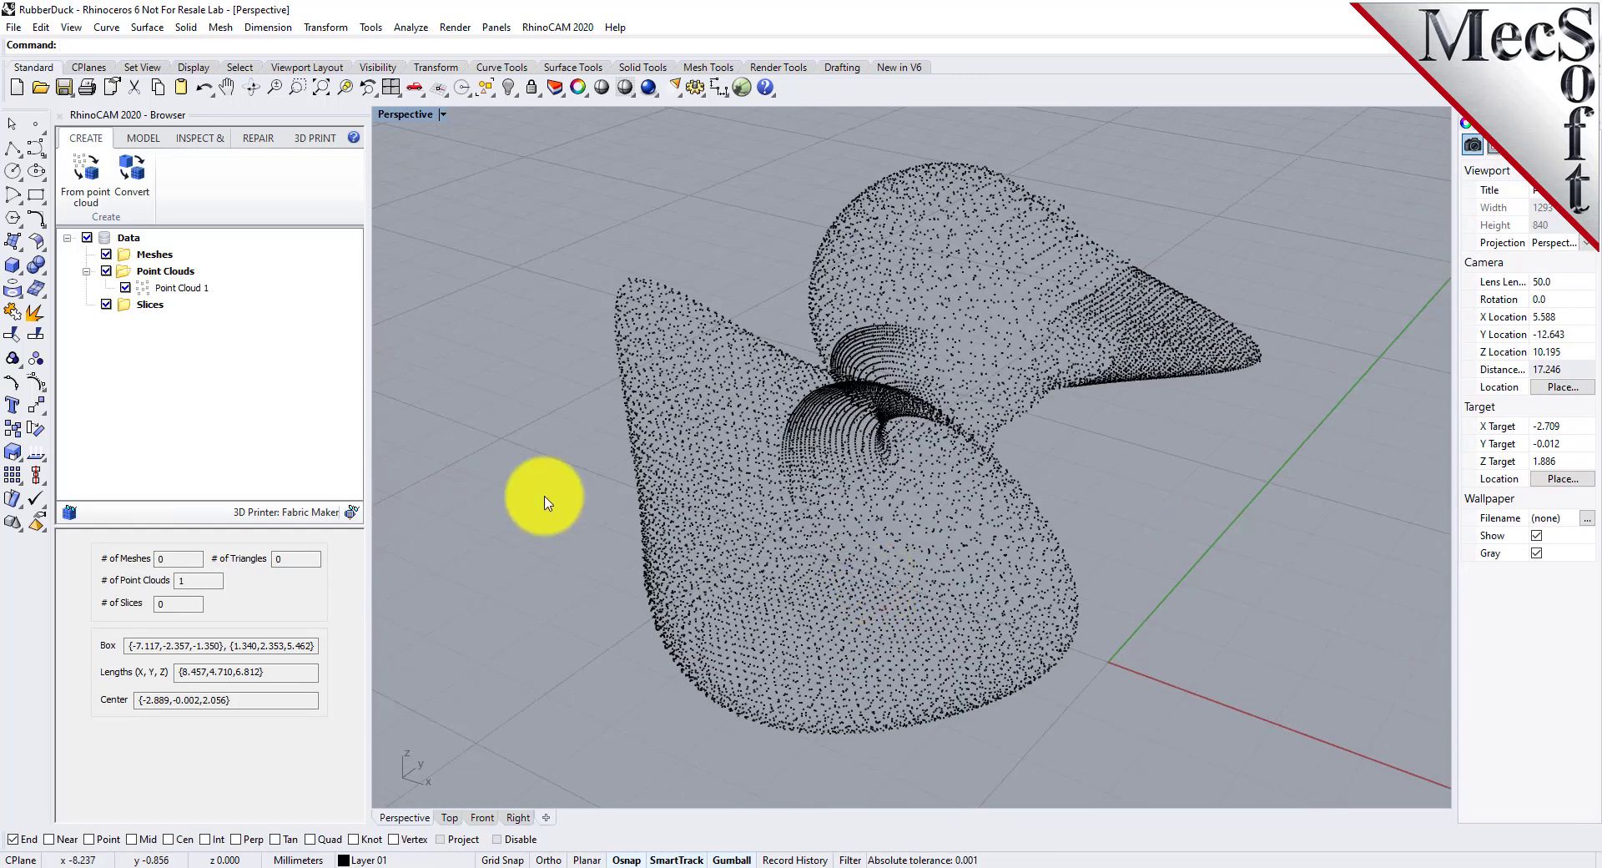
click(191, 288)
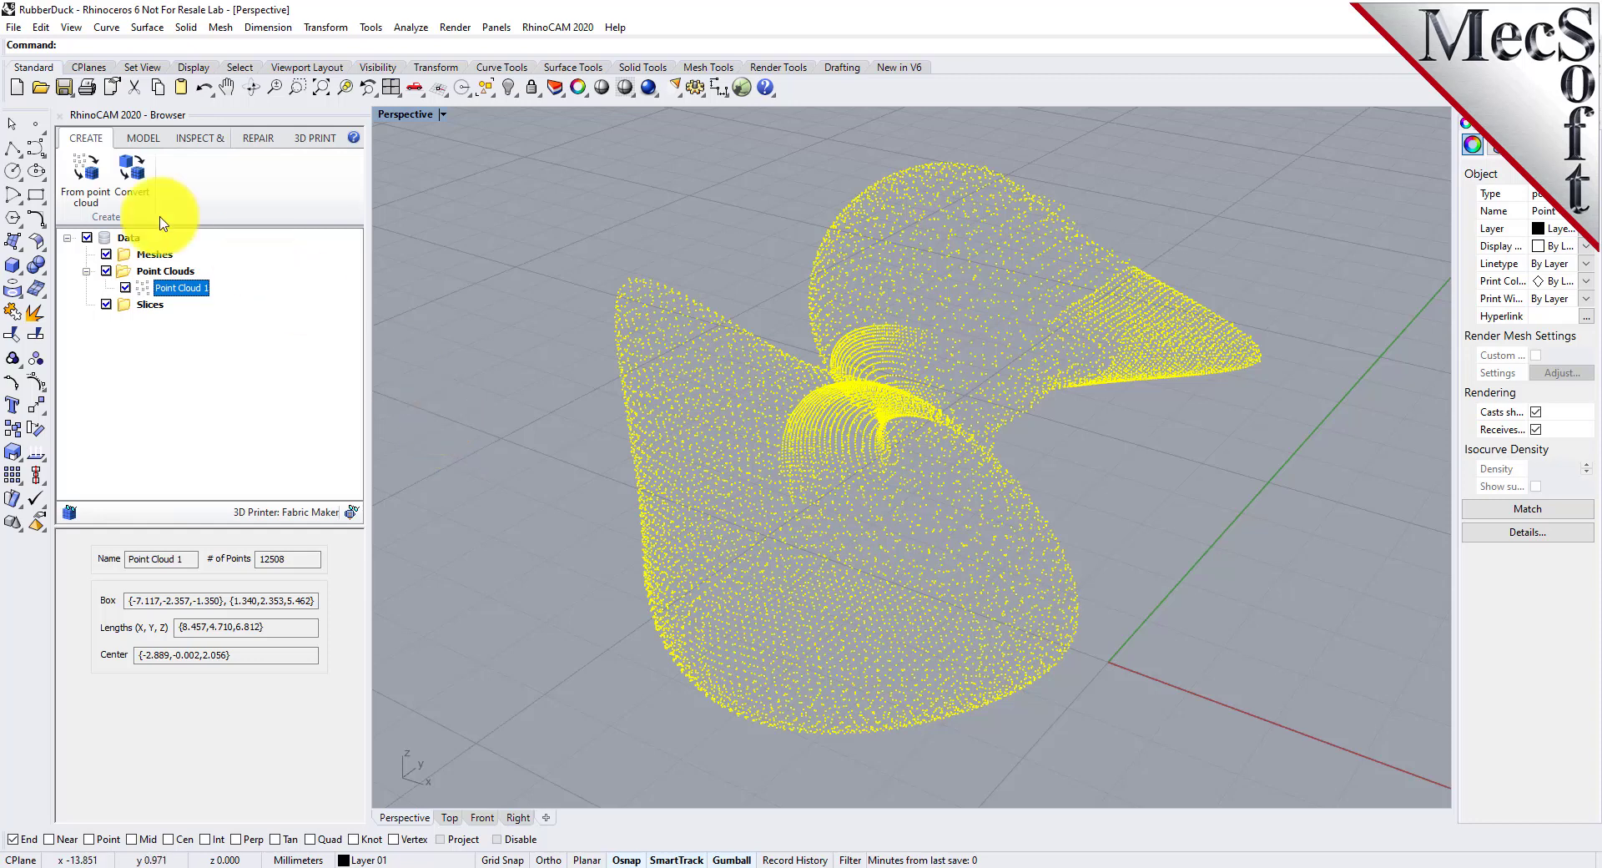
- Create MESH 0 from Point Cloud 1 with the default From point cloud options
click(88, 185)
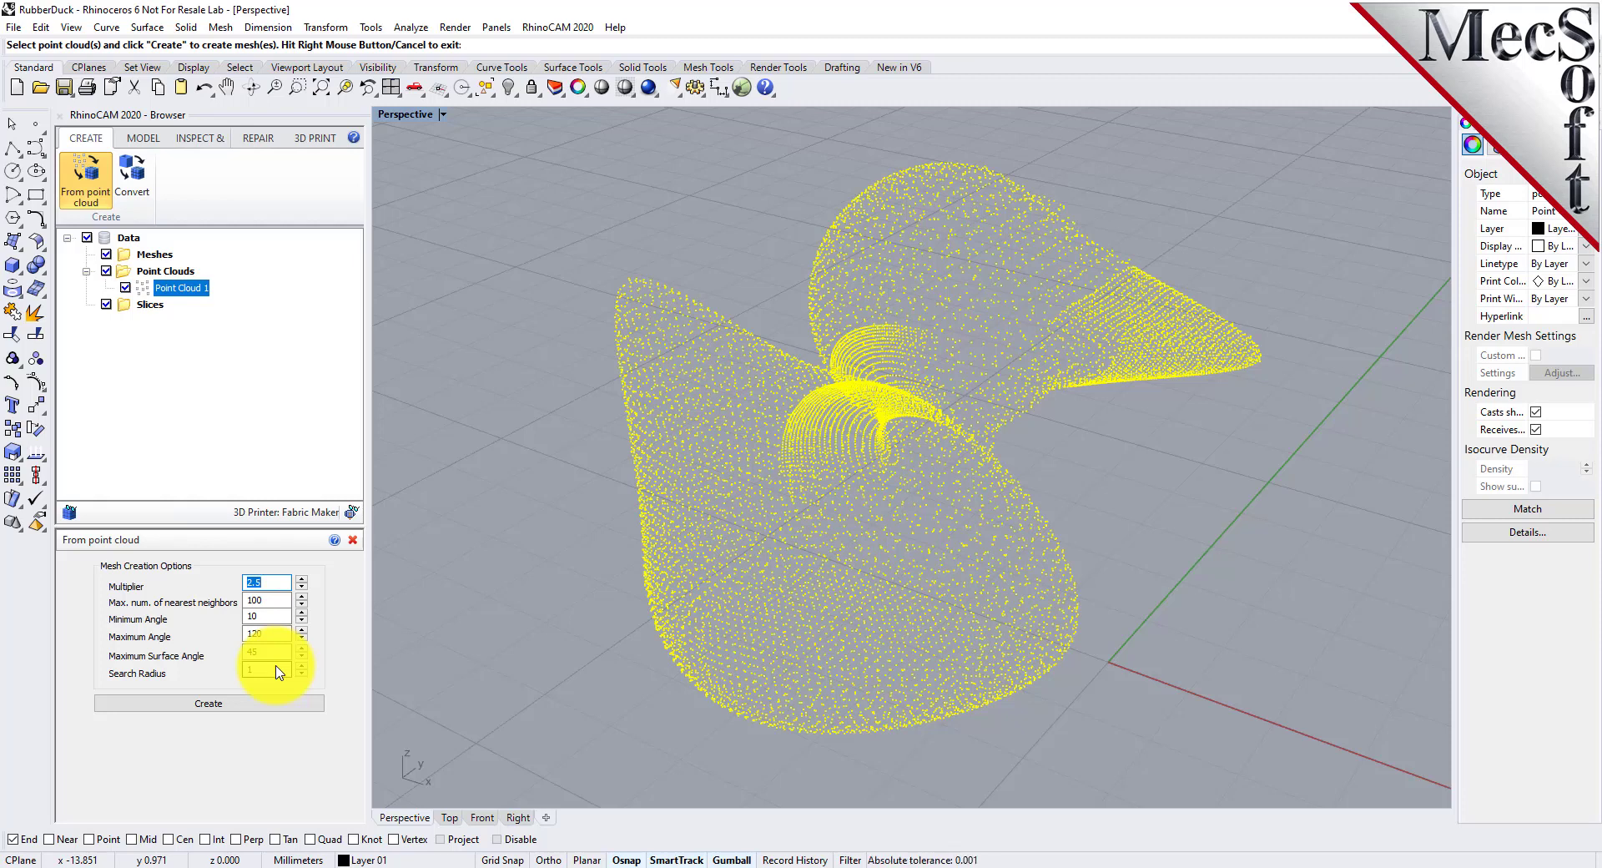
click(227, 705)
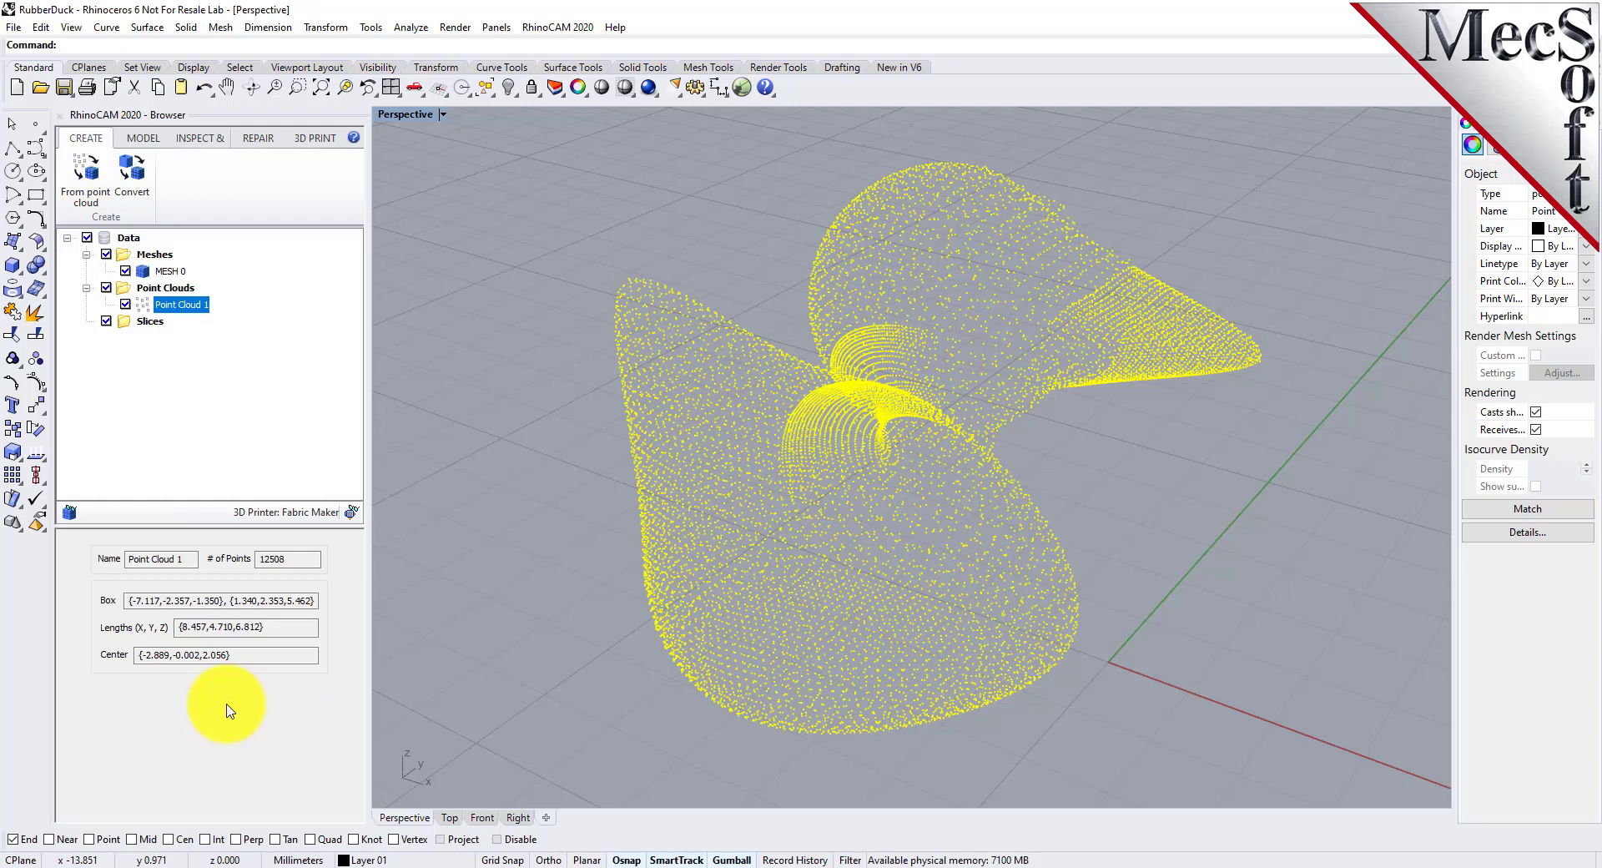
- Hide Point Cloud 1 and select the duck mesh
click(125, 304)
click(125, 271)
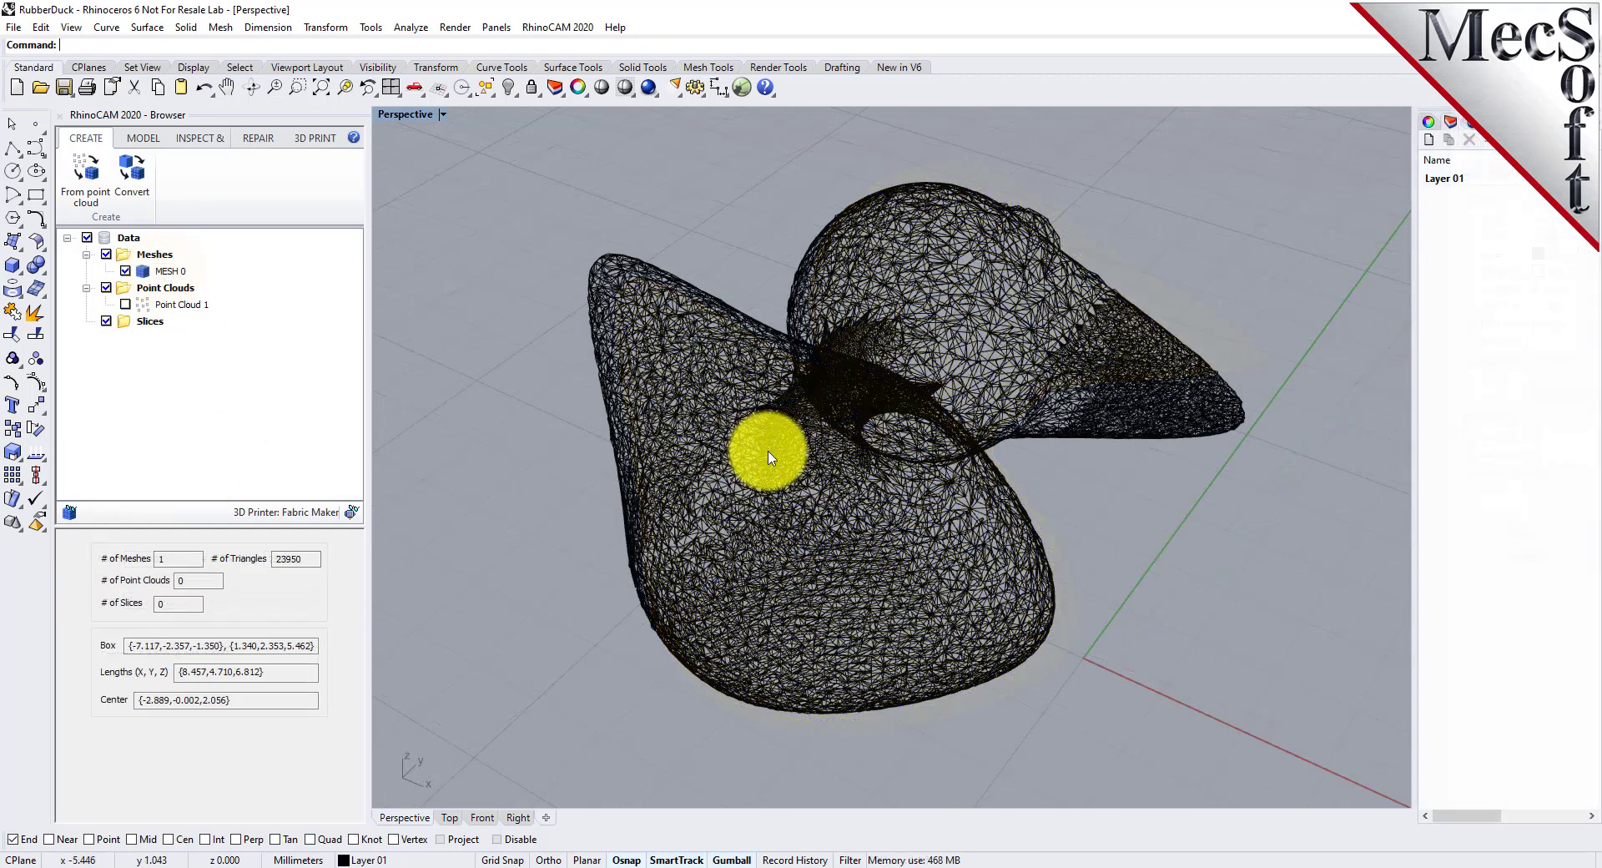
click(775, 480)
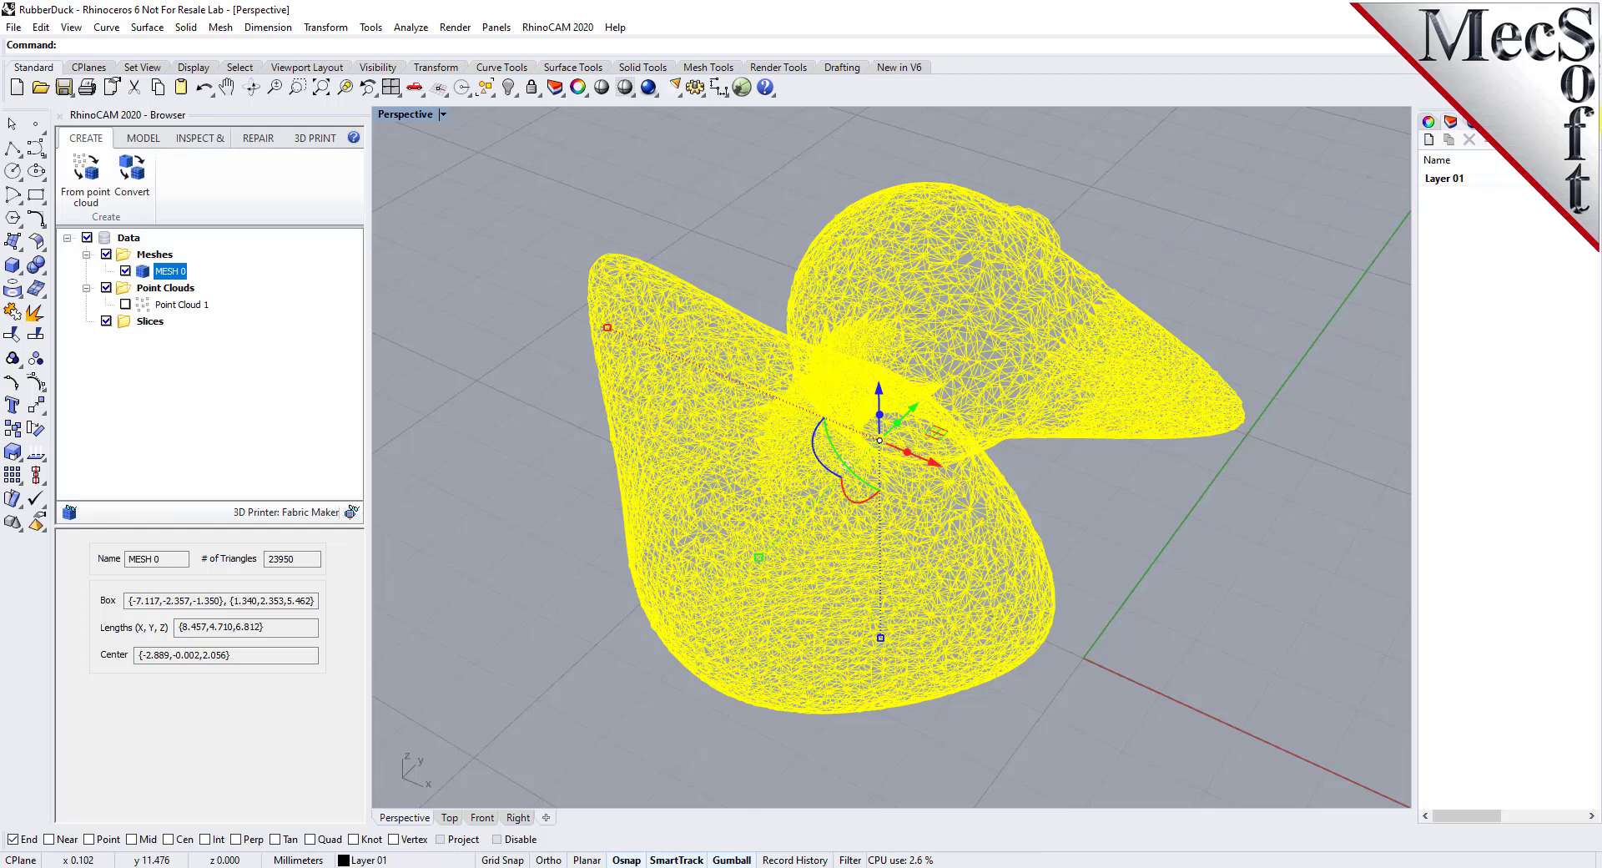
- Turn off Mesh Wires and set the Perspective view to Shaded display
click(1491, 121)
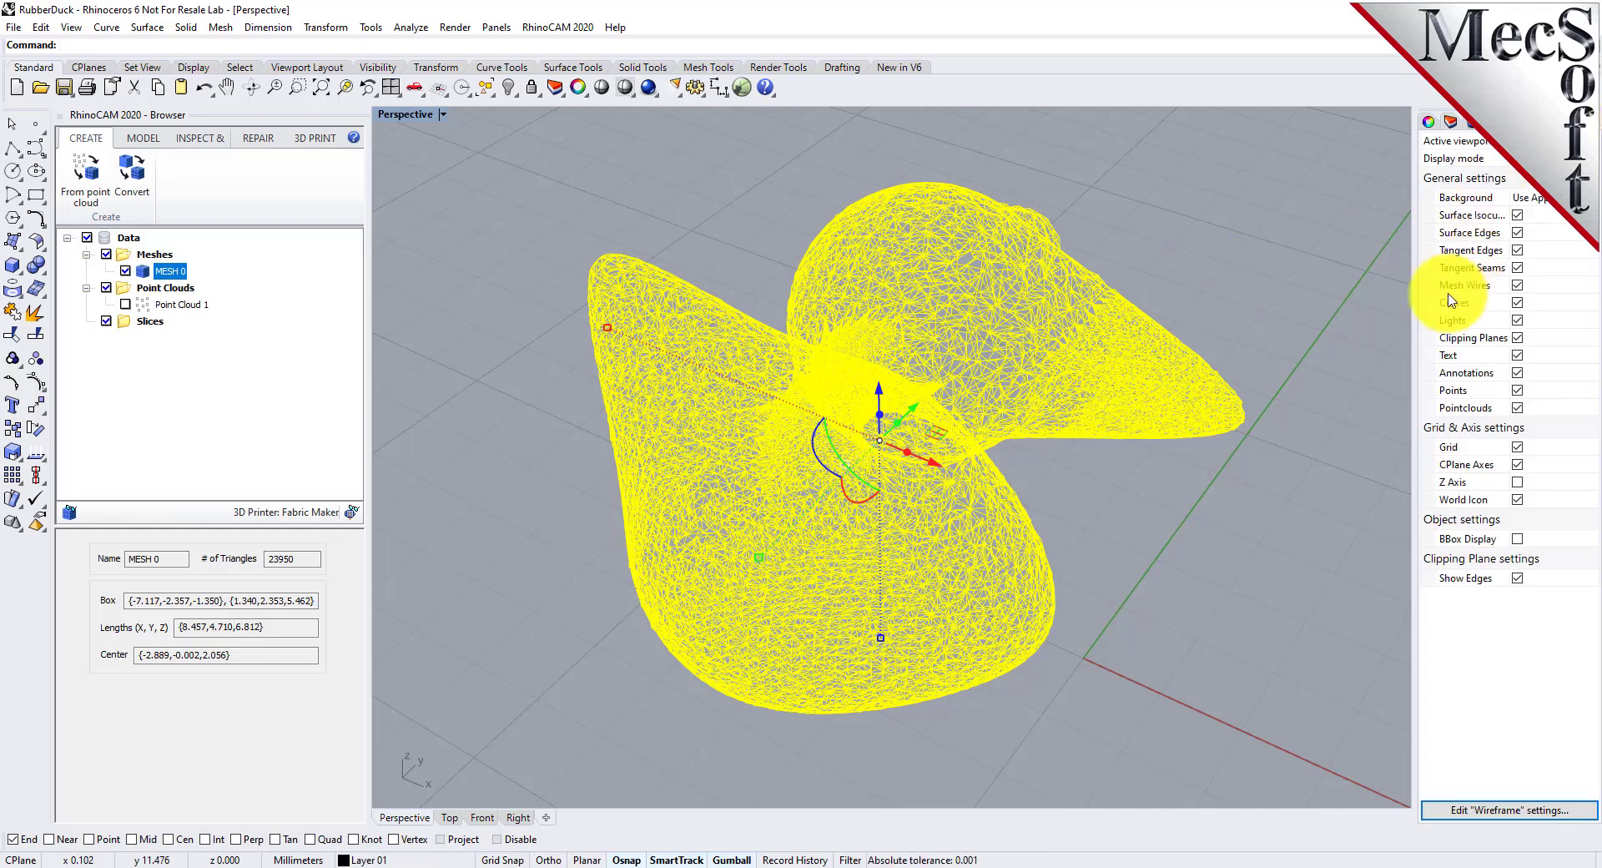
click(1516, 285)
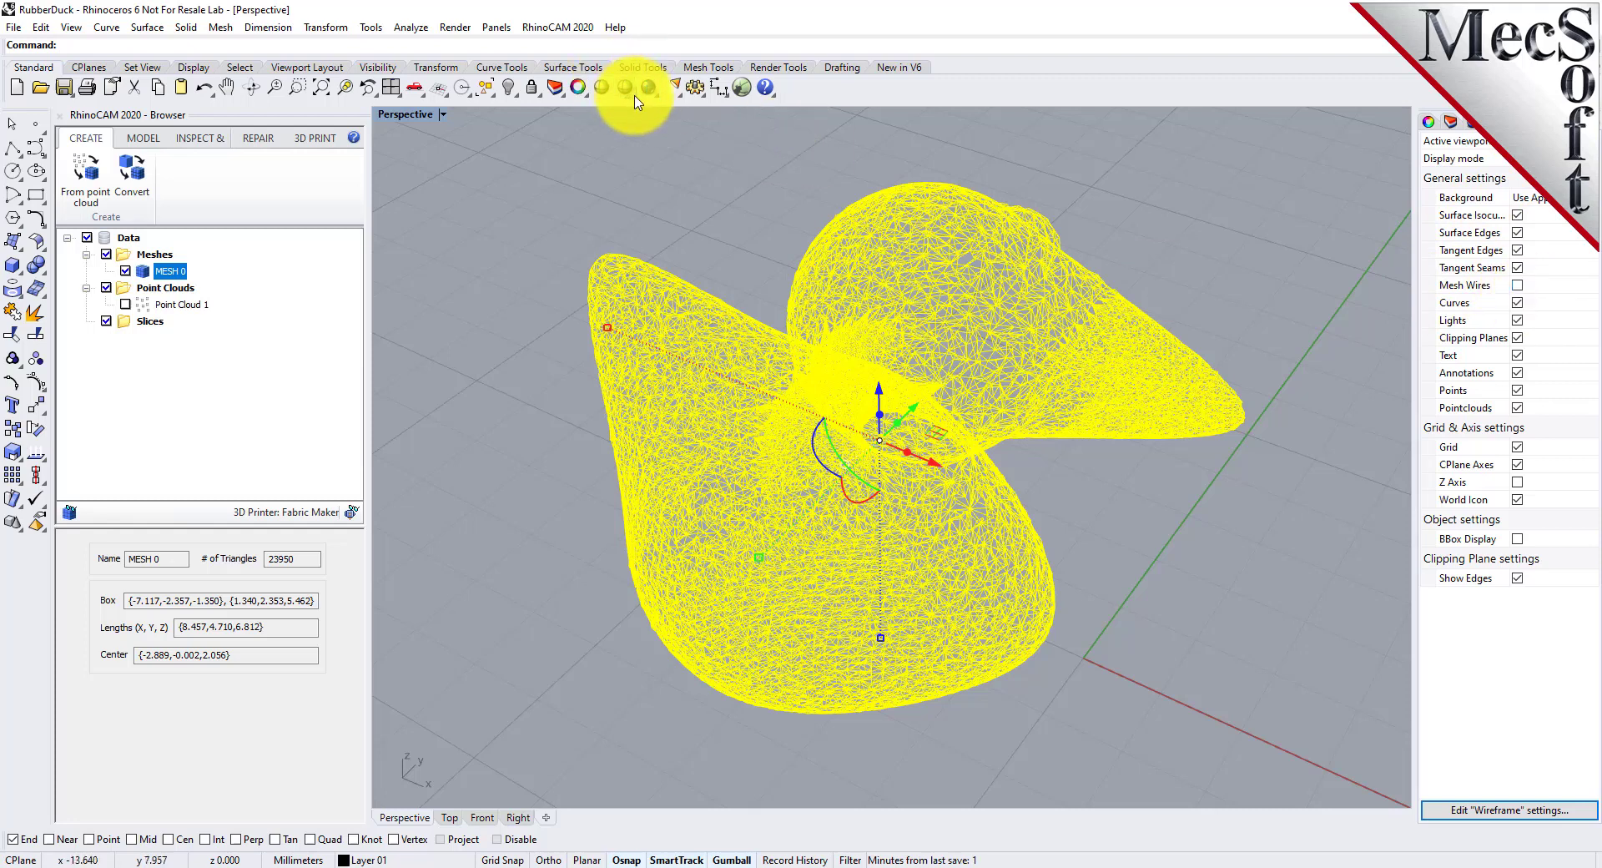
click(634, 96)
click(654, 127)
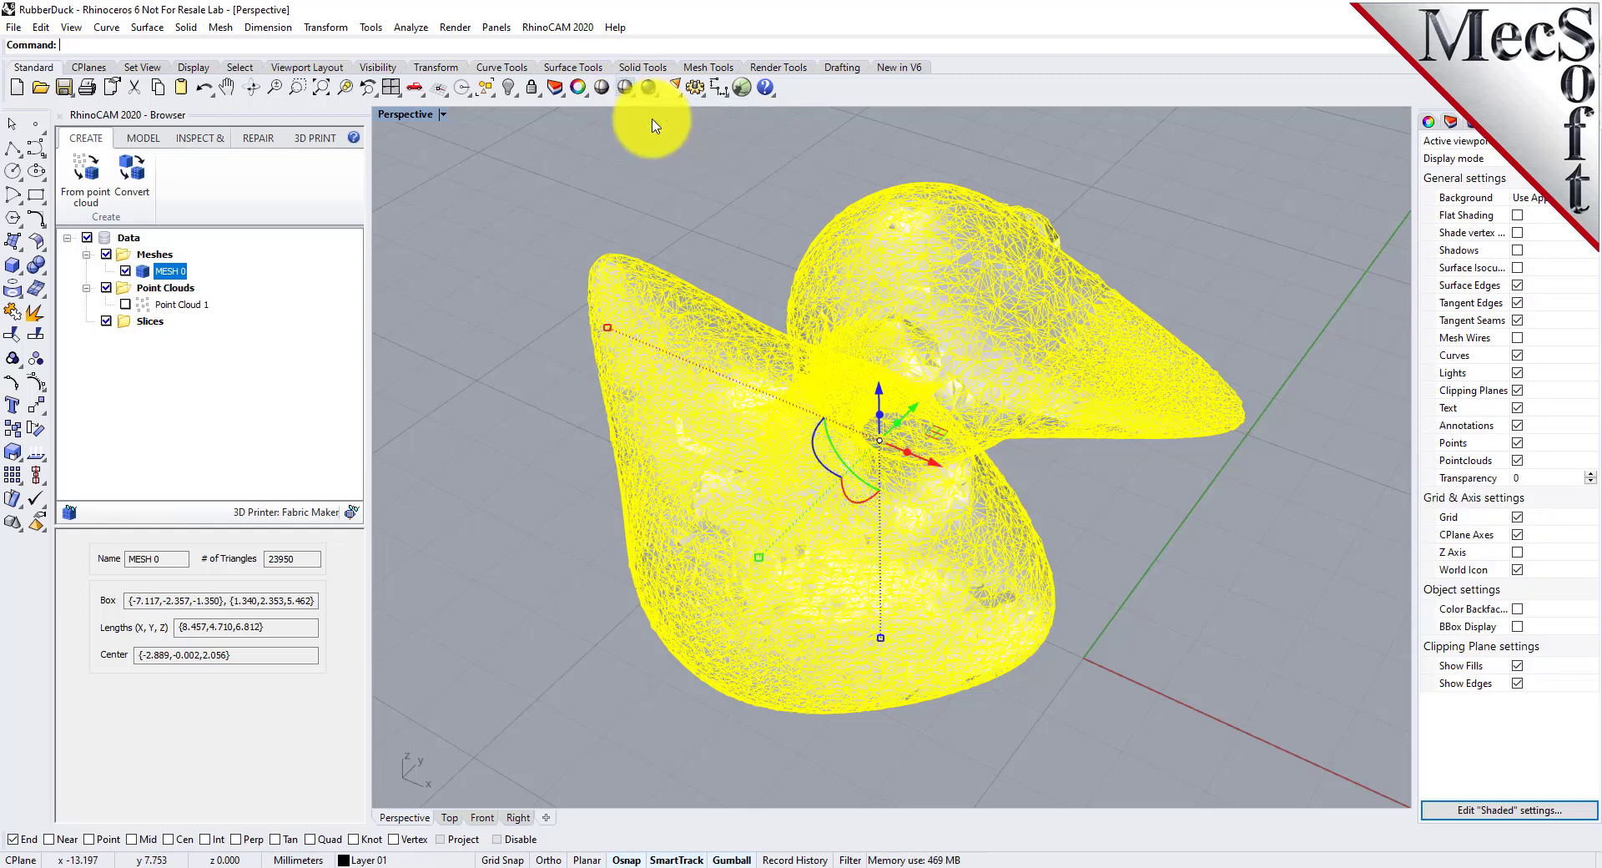
click(547, 359)
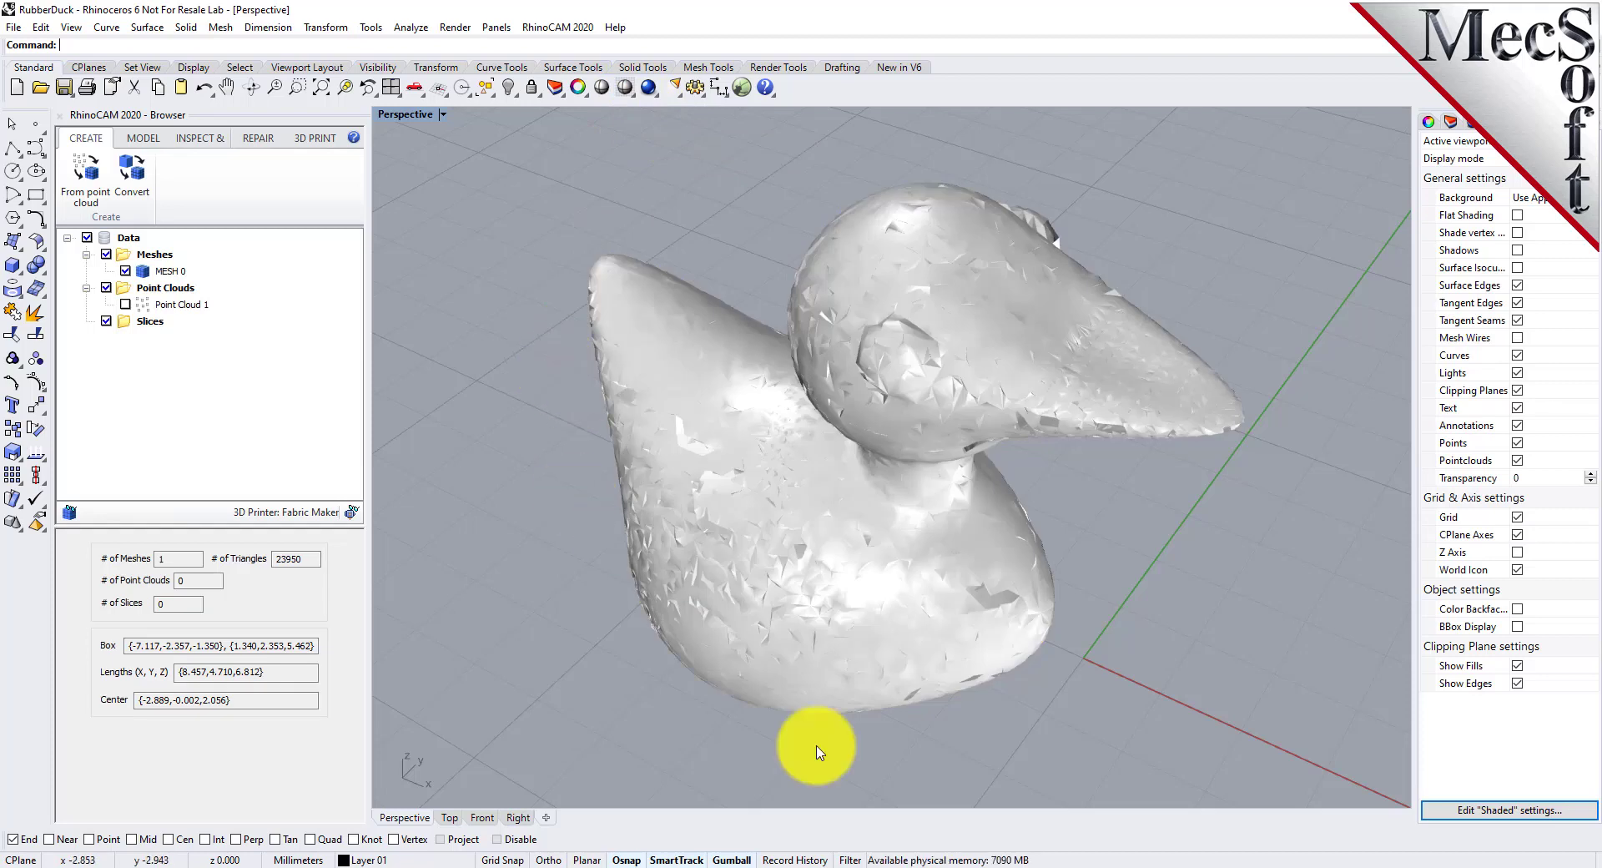
mouse_move(926, 745)
right_down()
mouse_move(884, 597)
mouse_move(743, 726)
mouse_move(664, 612)
mouse_move(647, 715)
mouse_move(597, 493)
mouse_move(548, 457)
mouse_move(552, 553)
mouse_move(612, 607)
mouse_move(637, 667)
mouse_move(722, 732)
mouse_move(834, 744)
mouse_move(965, 740)
mouse_move(1062, 665)
mouse_move(1122, 584)
mouse_move(1137, 486)
mouse_move(1136, 668)
mouse_move(1043, 712)
mouse_move(815, 729)
mouse_move(968, 734)
mouse_move(926, 736)
mouse_move(936, 712)
mouse_move(933, 728)
right_up()
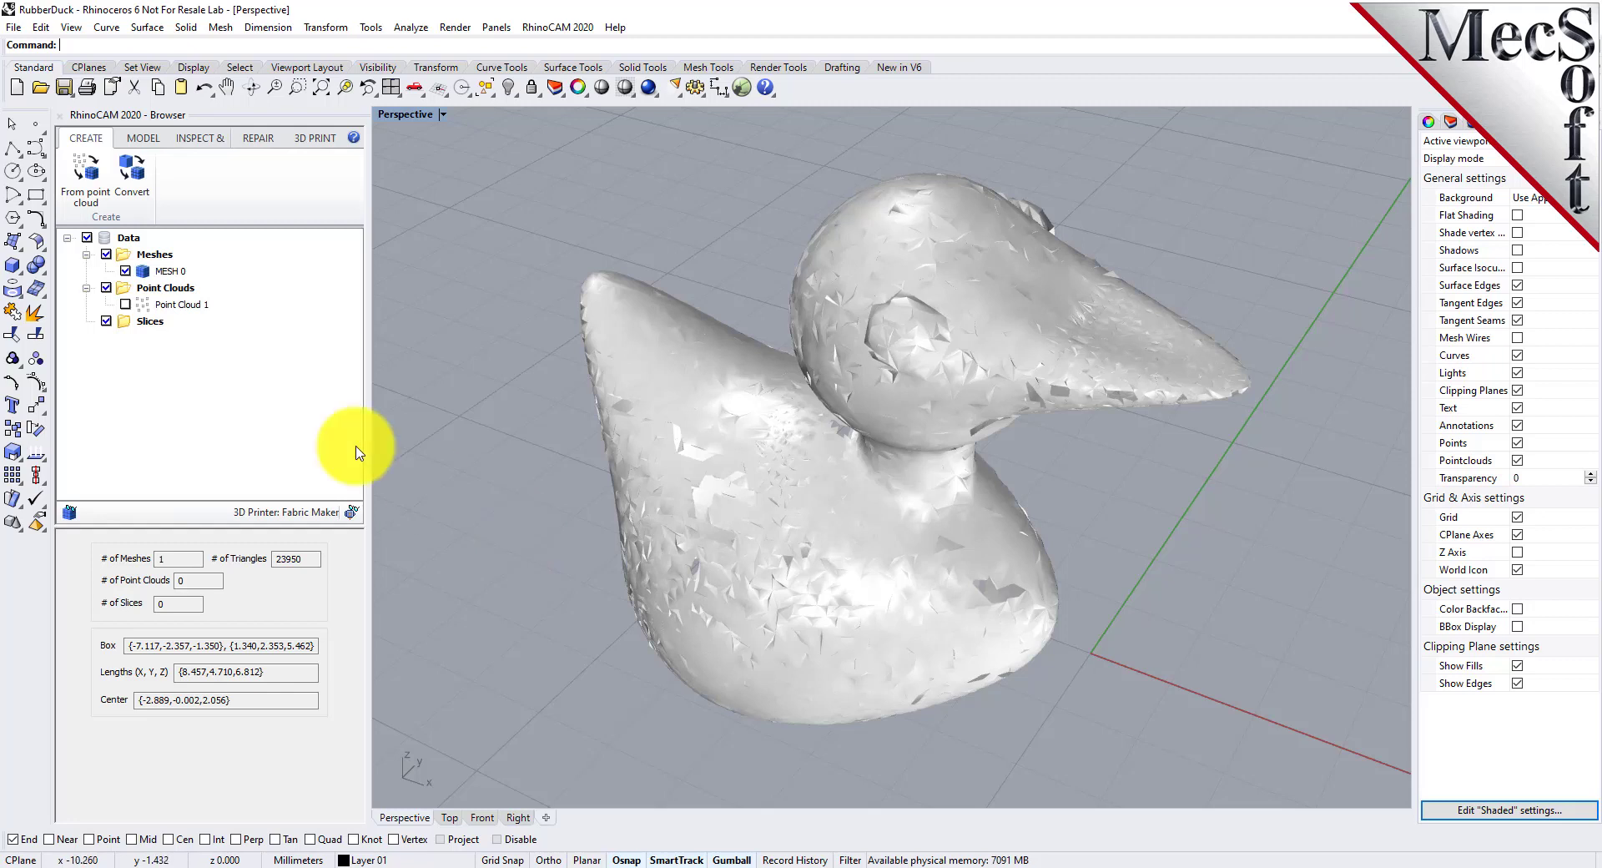
- Run Diagnose checks on the duck mesh, inspect the defect markers, then close Diagnose
click(259, 140)
click(210, 179)
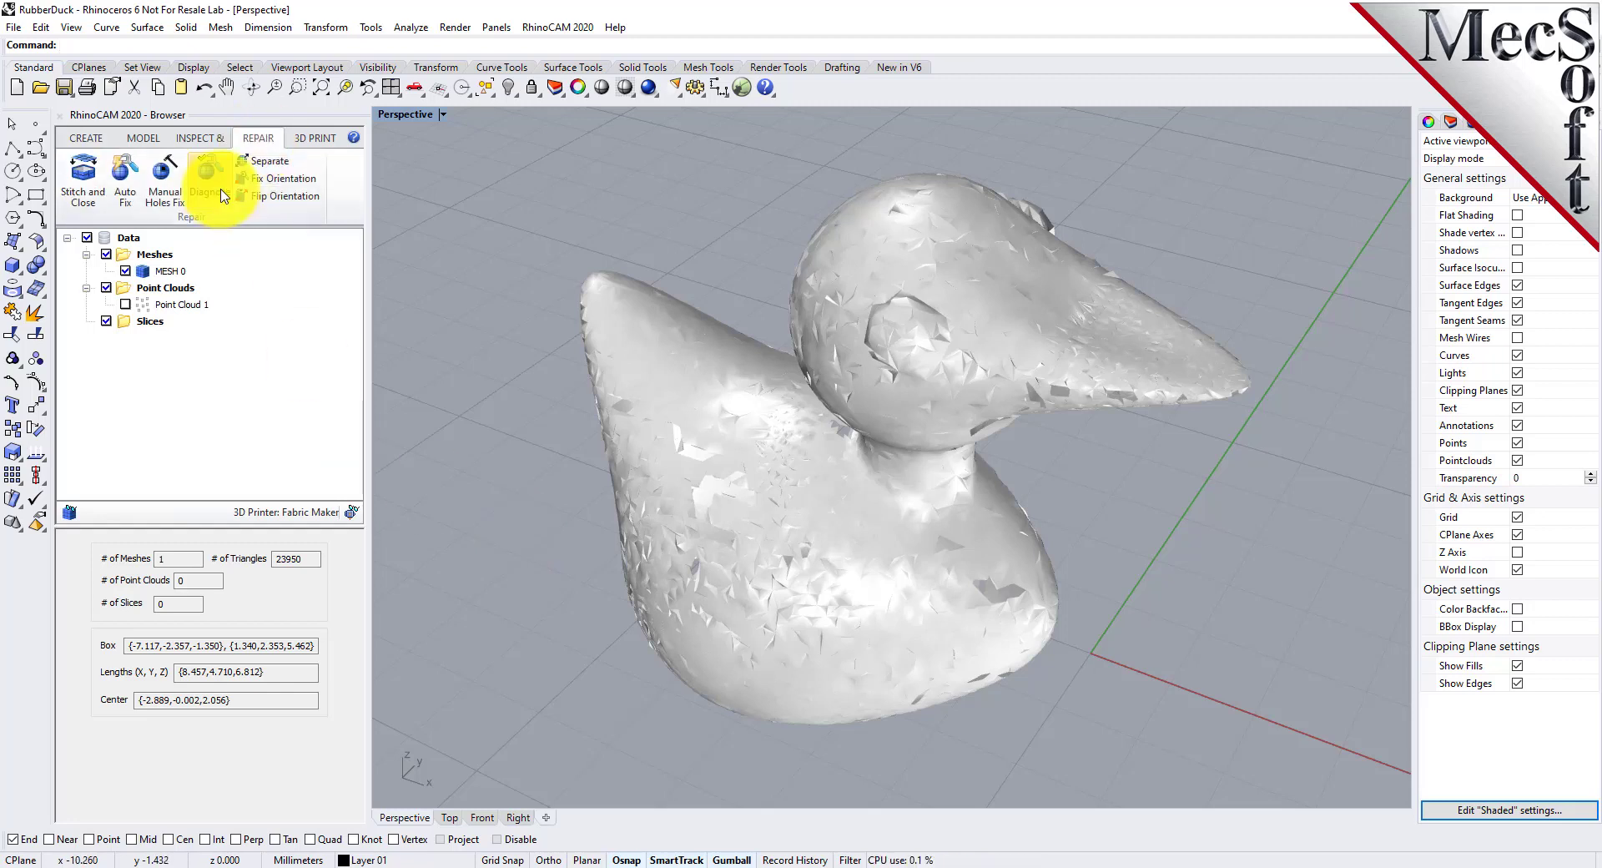
click(721, 419)
right_click(472, 372)
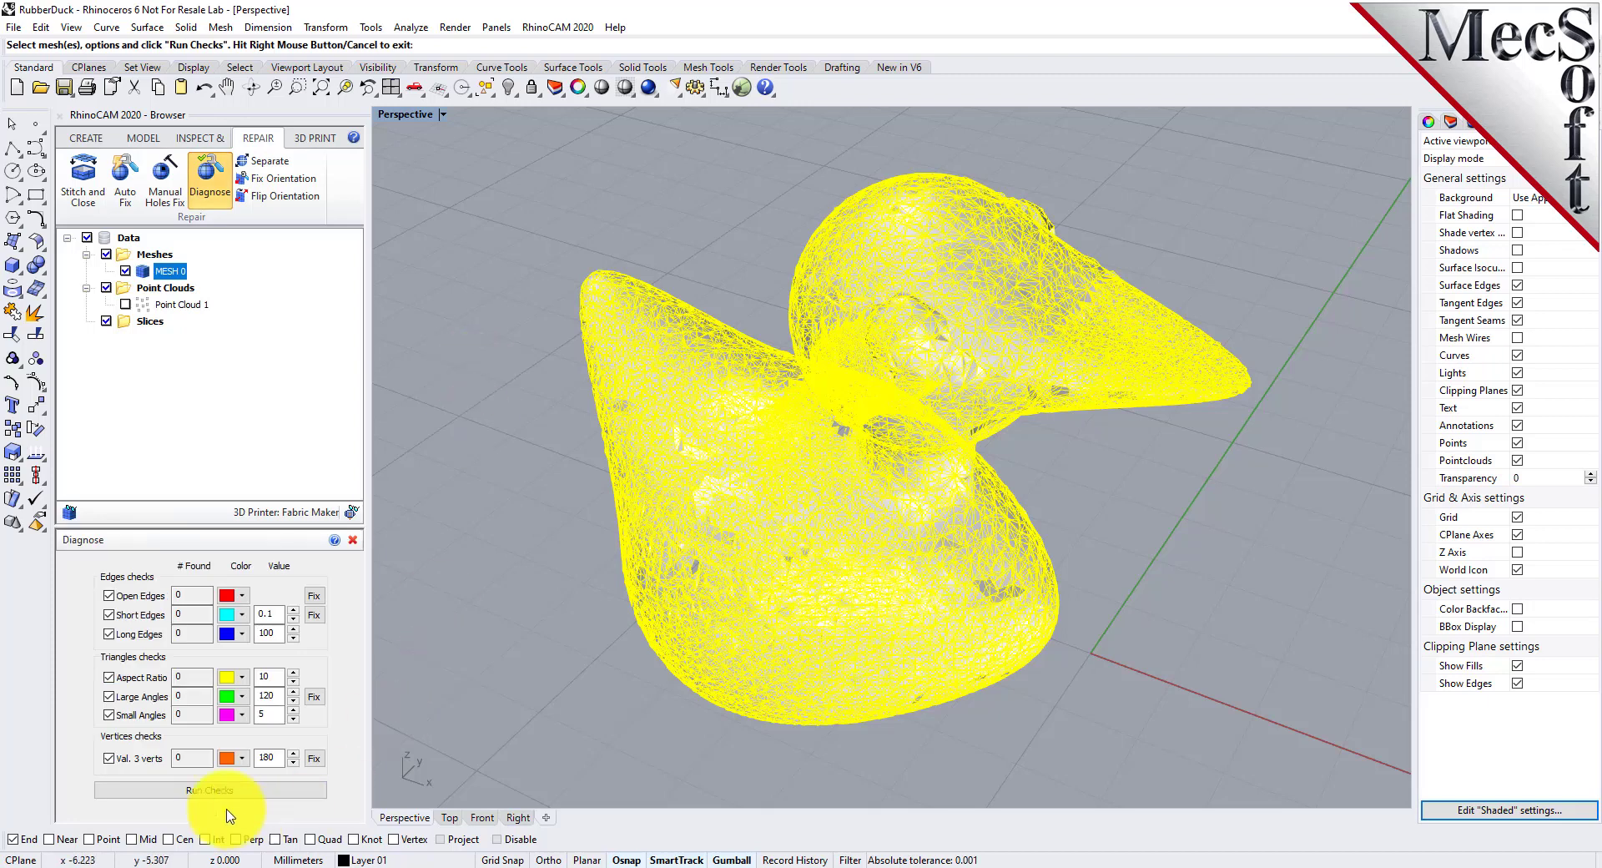
click(215, 792)
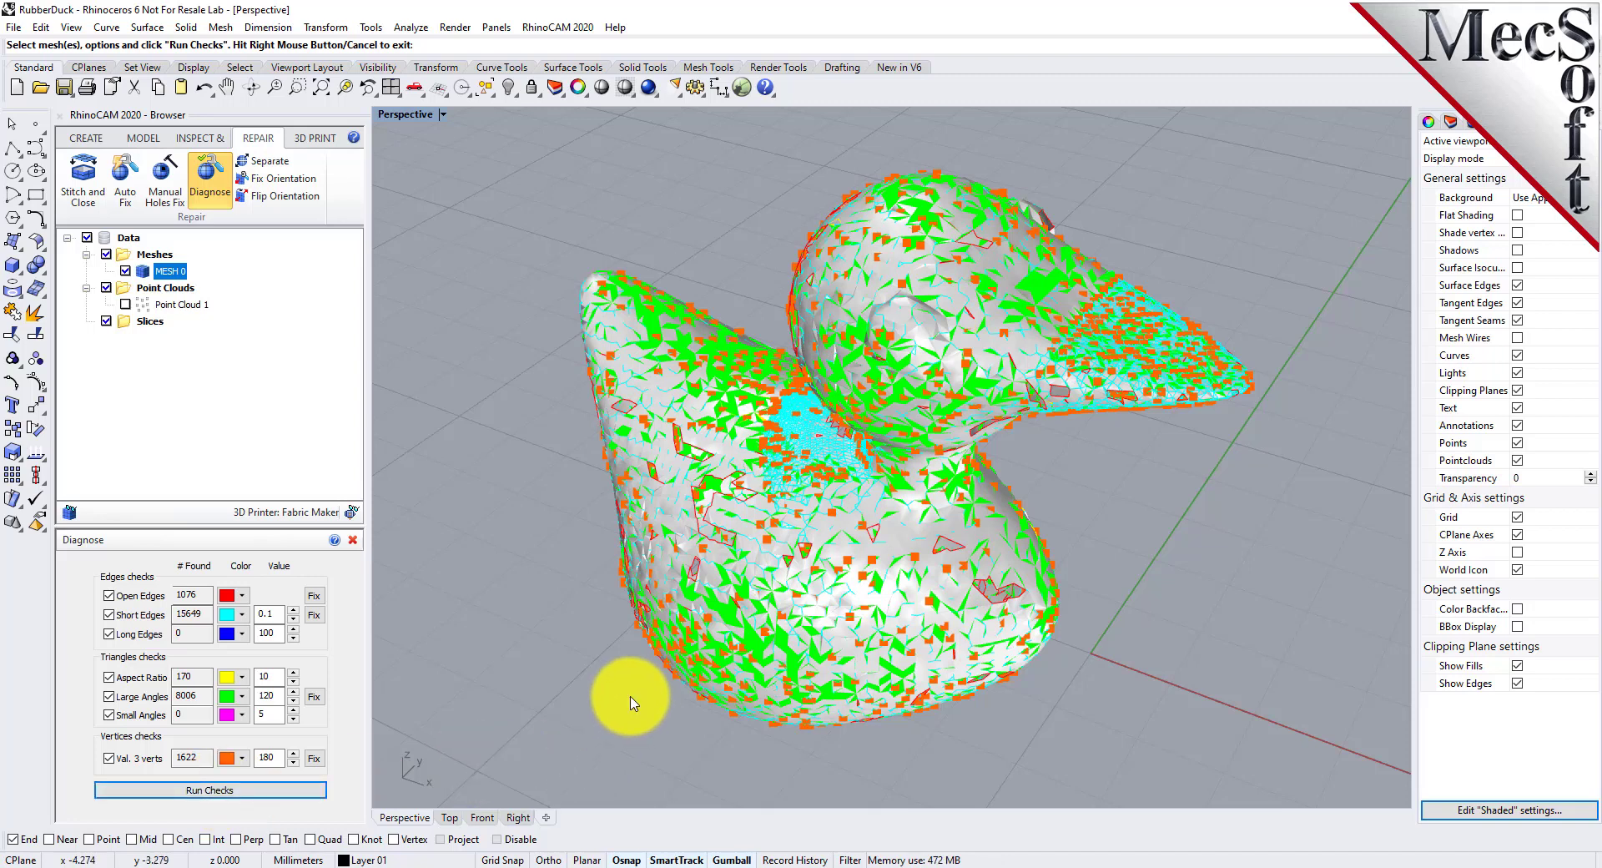
mouse_move(836, 620)
right_down()
mouse_move(740, 597)
mouse_move(711, 503)
mouse_move(711, 421)
mouse_move(725, 679)
mouse_move(793, 614)
mouse_move(859, 636)
mouse_move(880, 609)
right_up()
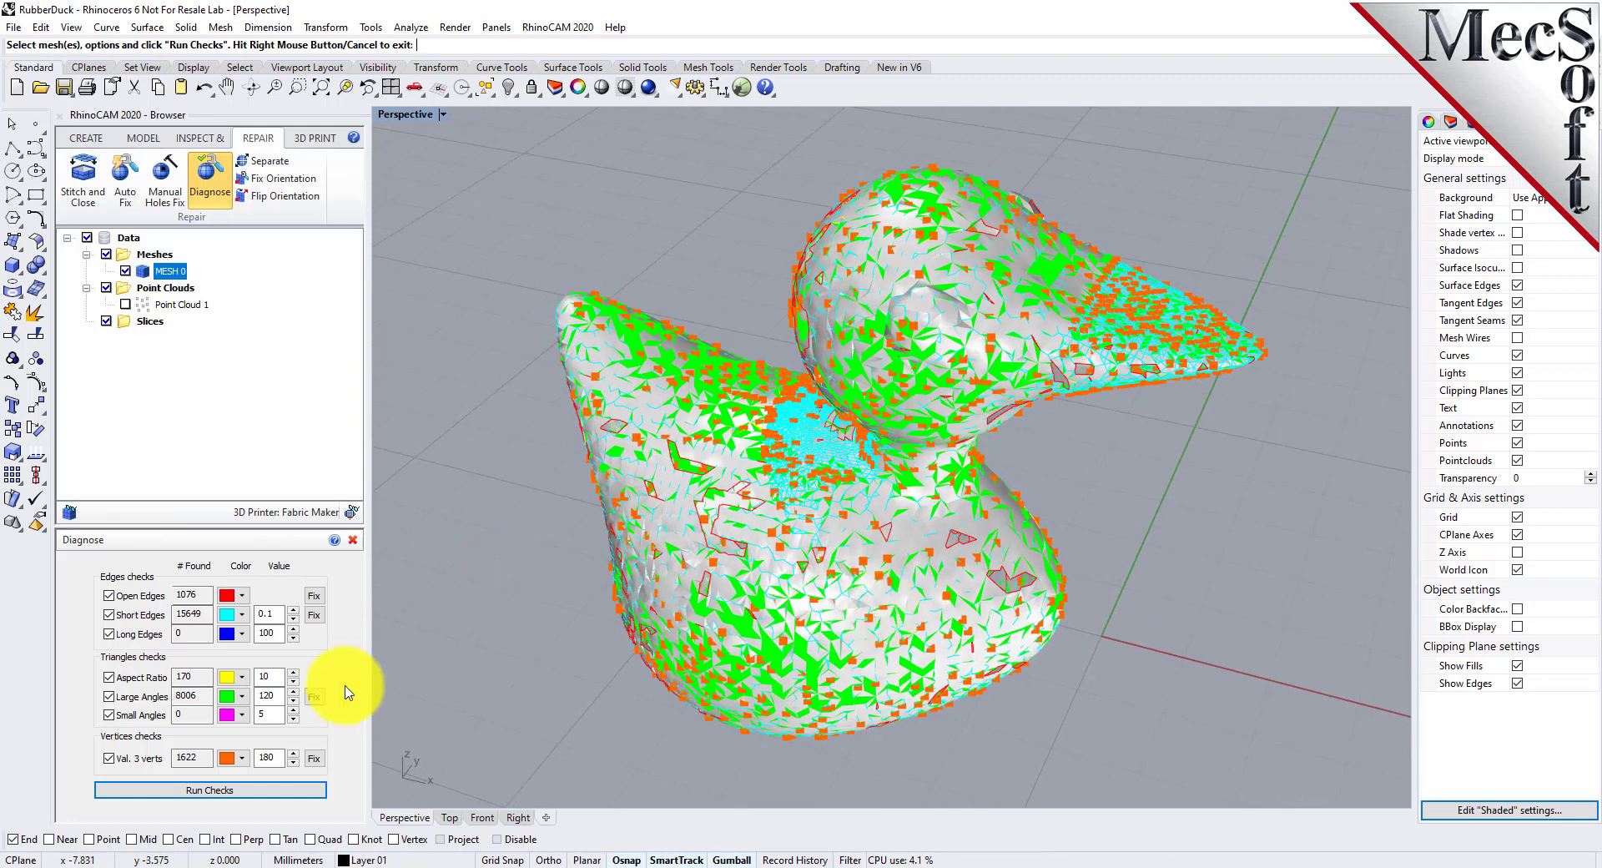
click(353, 540)
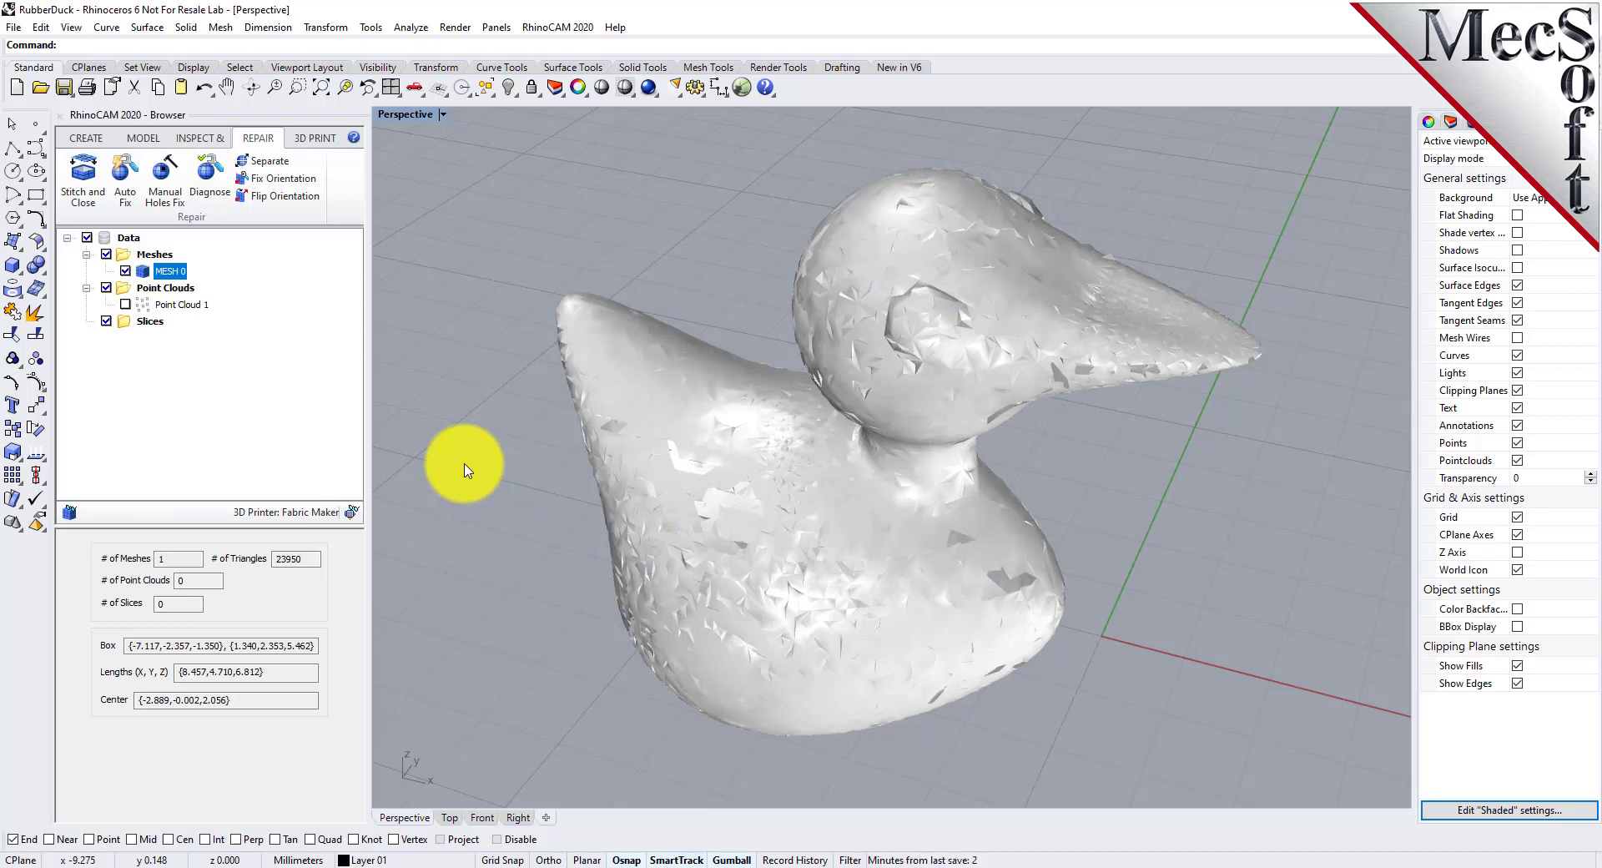
- Turn Mesh Wires back on and orbit to inspect the duck's triangle wireframe
click(1518, 338)
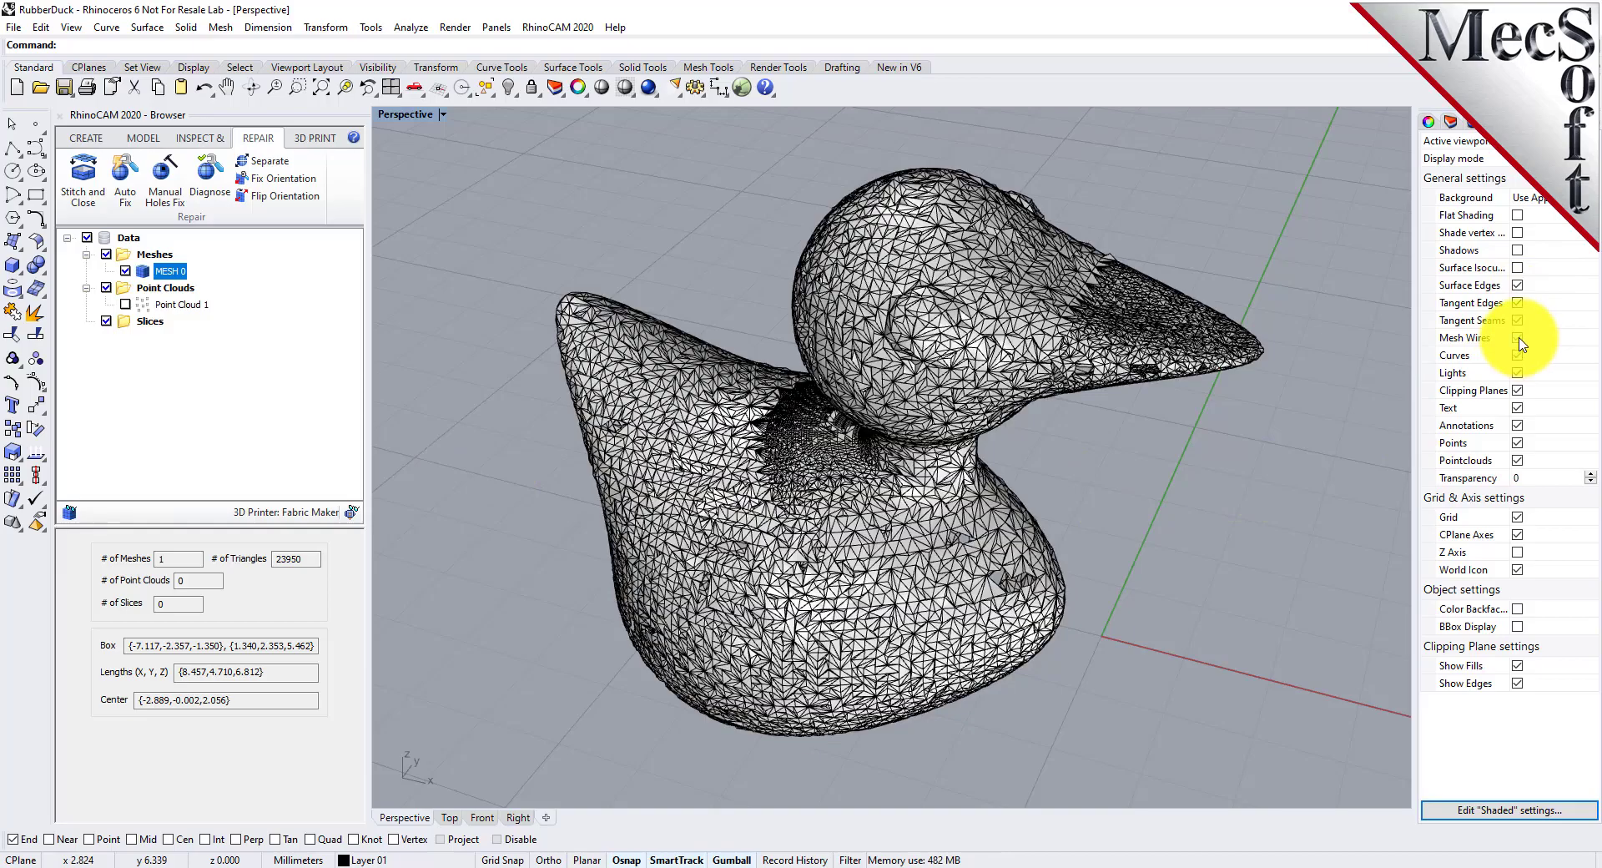
mouse_move(923, 697)
right_down()
mouse_move(942, 412)
mouse_move(1116, 479)
mouse_move(1119, 507)
mouse_move(991, 518)
mouse_move(933, 624)
right_up()
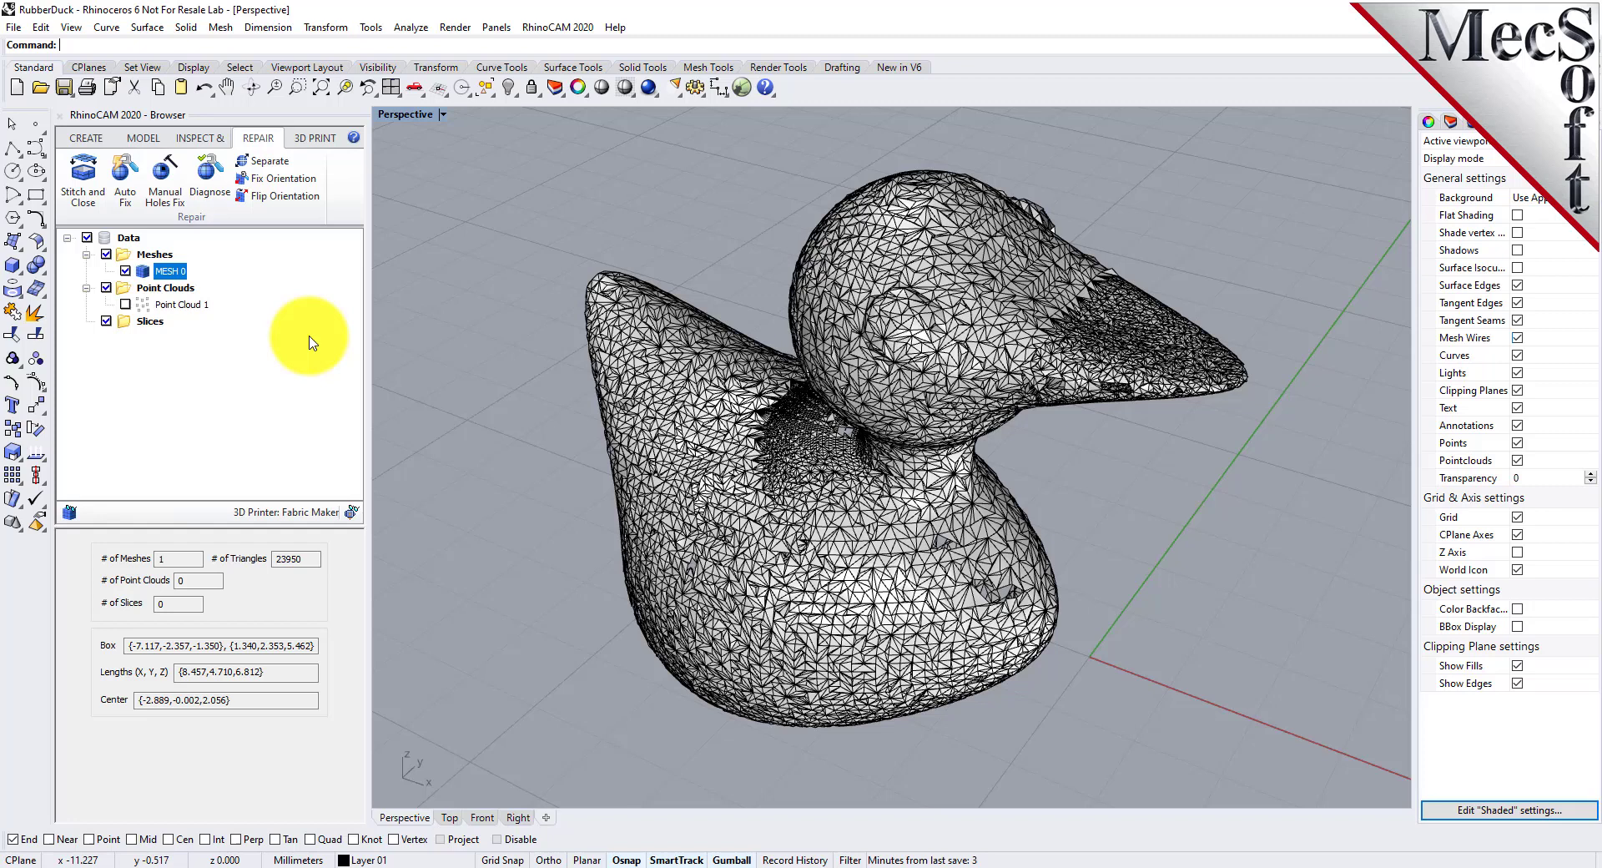
- Run Auto Fix on the duck mesh and orbit to inspect the repaired MESH 1
click(124, 182)
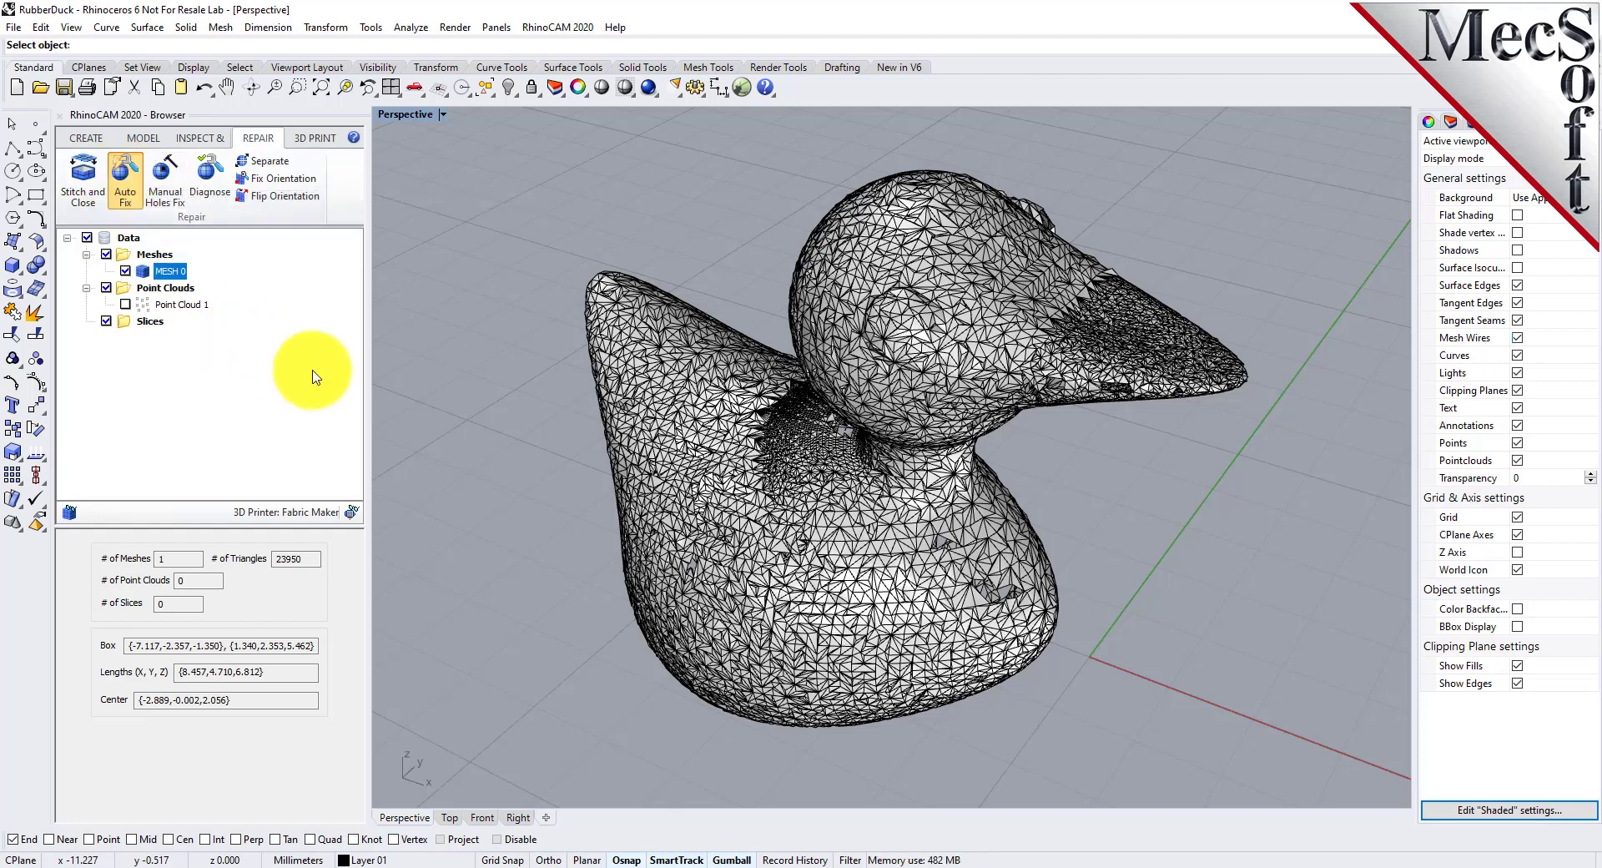
click(643, 385)
key(Return)
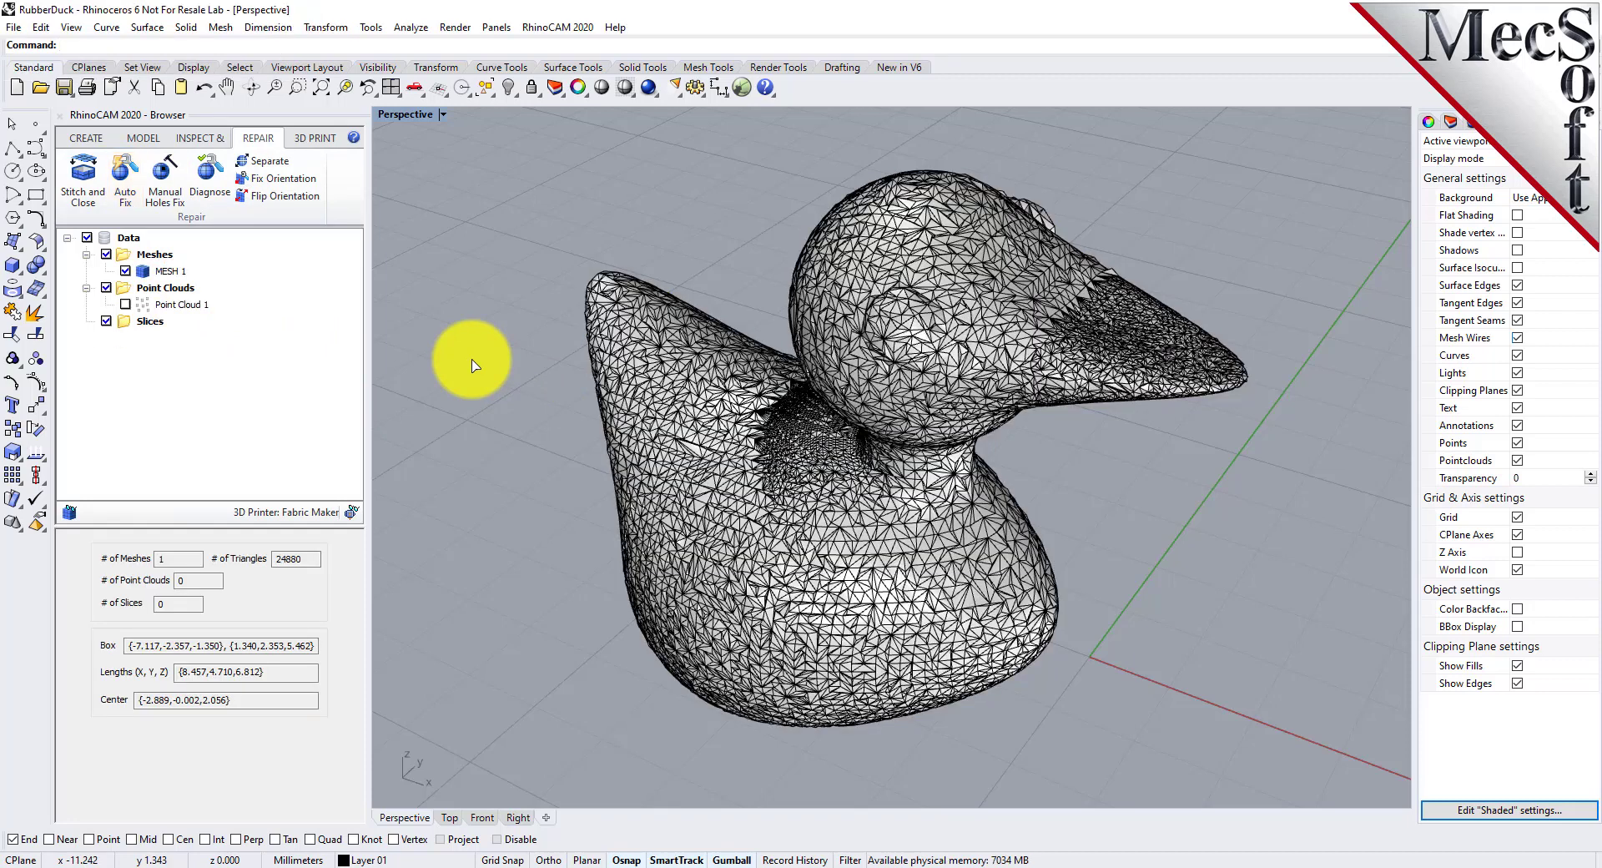
mouse_move(668, 547)
right_down()
mouse_move(838, 534)
mouse_move(1070, 382)
mouse_move(1138, 310)
mouse_move(1144, 428)
mouse_move(1126, 442)
mouse_move(1015, 477)
mouse_move(682, 514)
mouse_move(654, 454)
mouse_move(622, 536)
mouse_move(550, 538)
mouse_move(676, 440)
mouse_move(715, 433)
mouse_move(683, 422)
right_up()
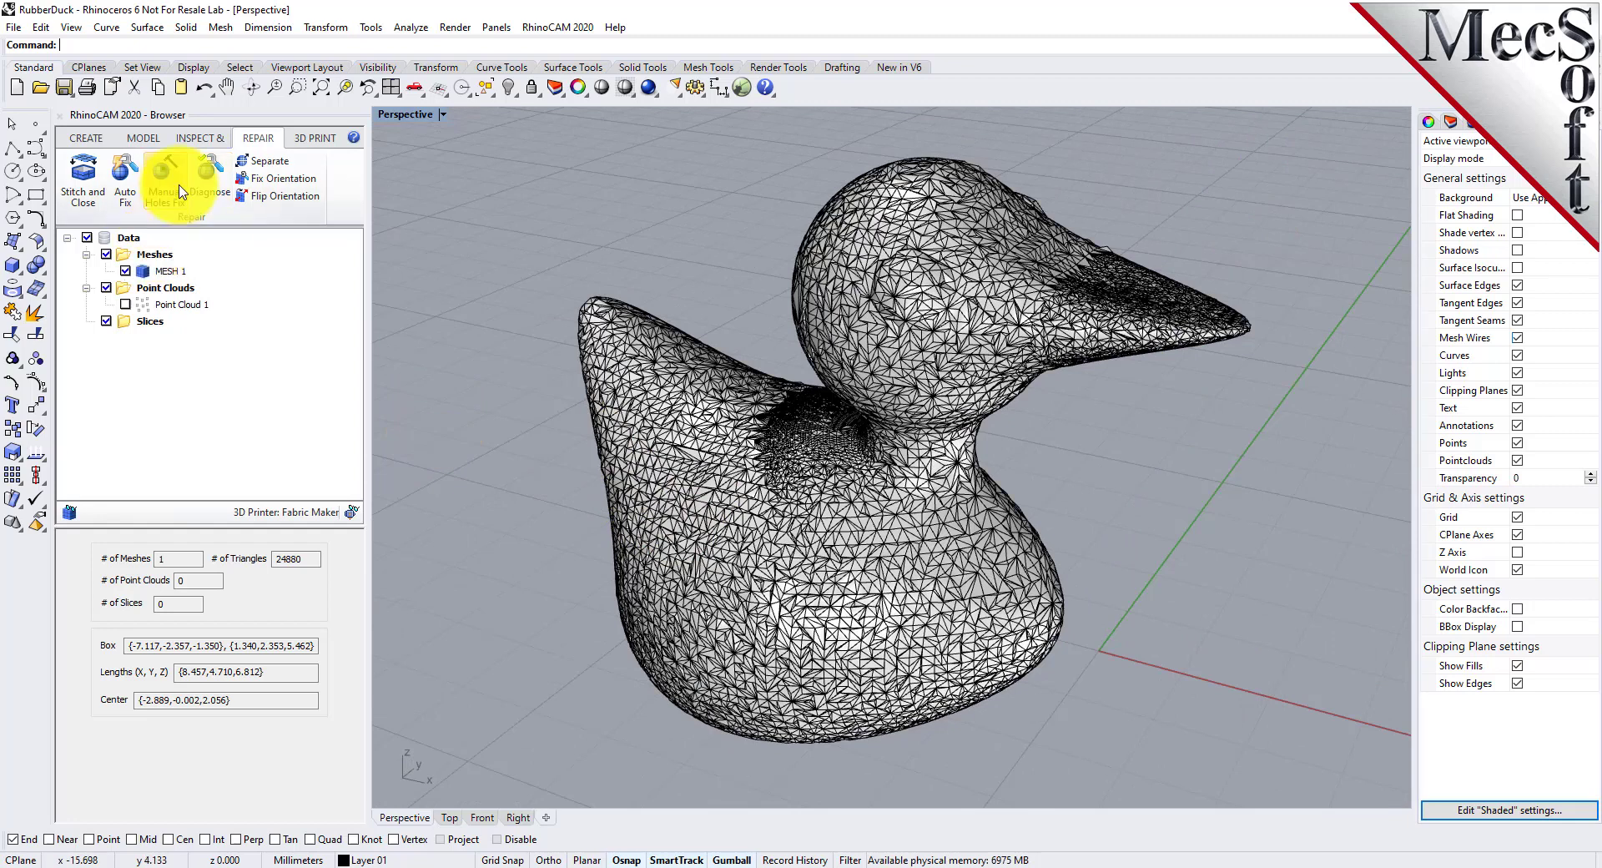
click(209, 171)
click(715, 447)
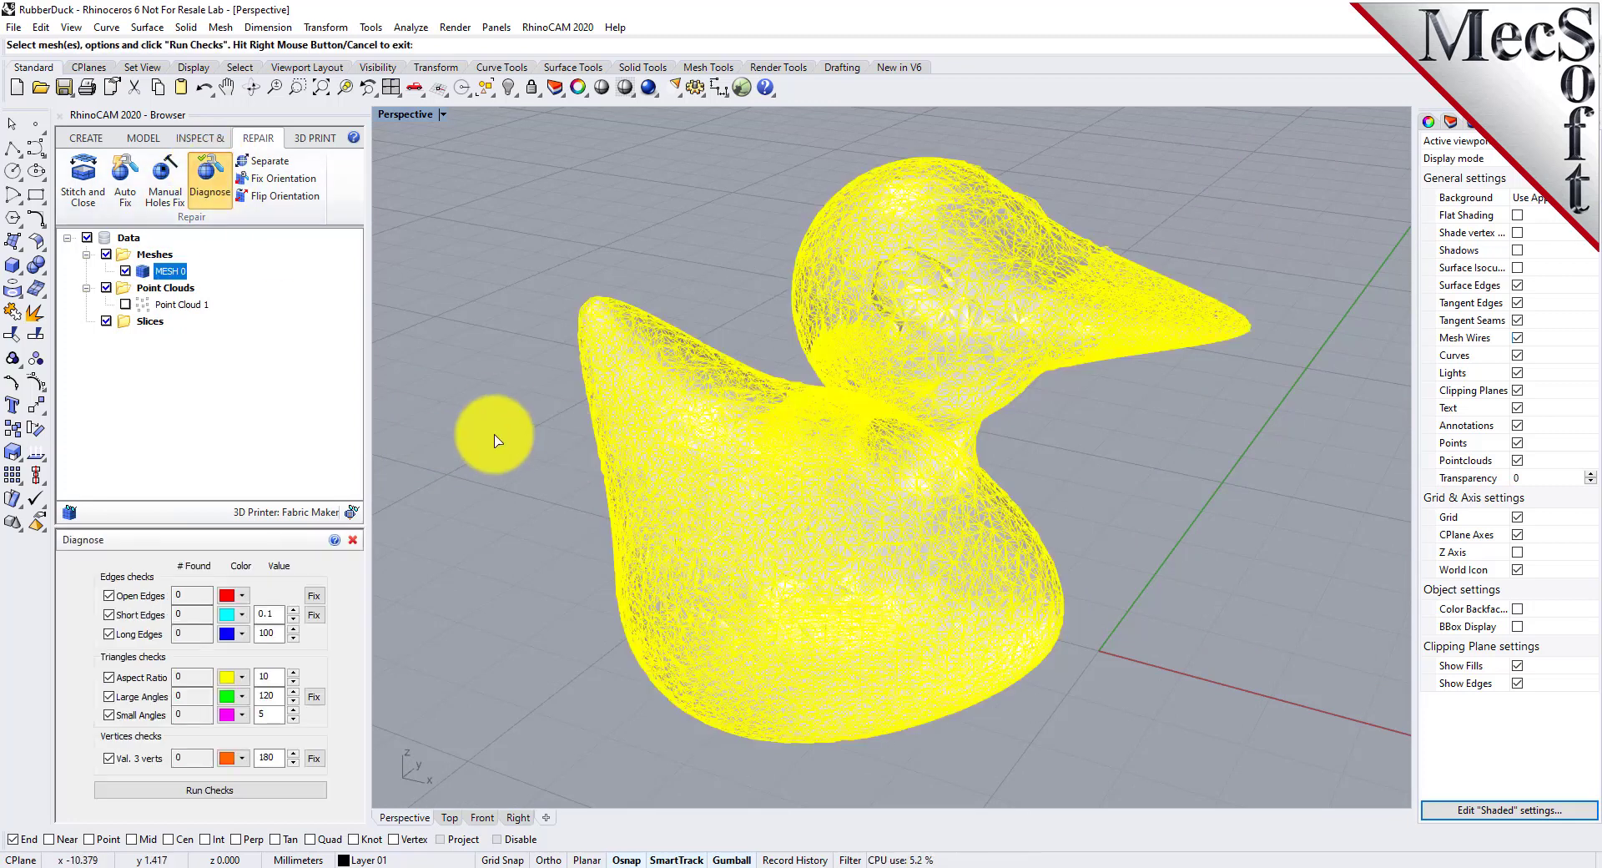
click(209, 789)
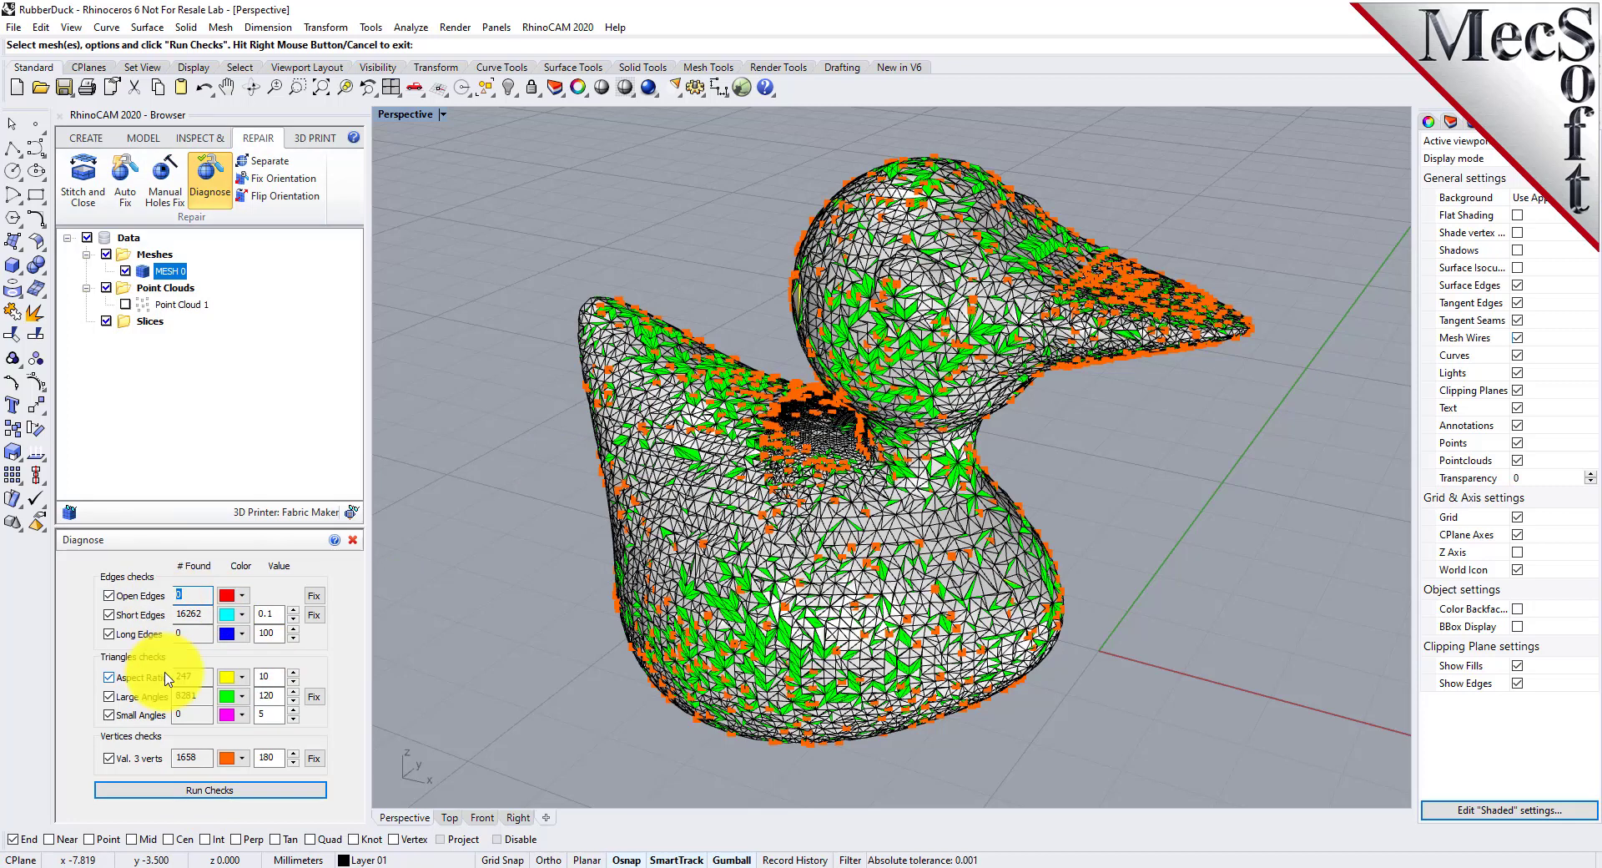
click(352, 540)
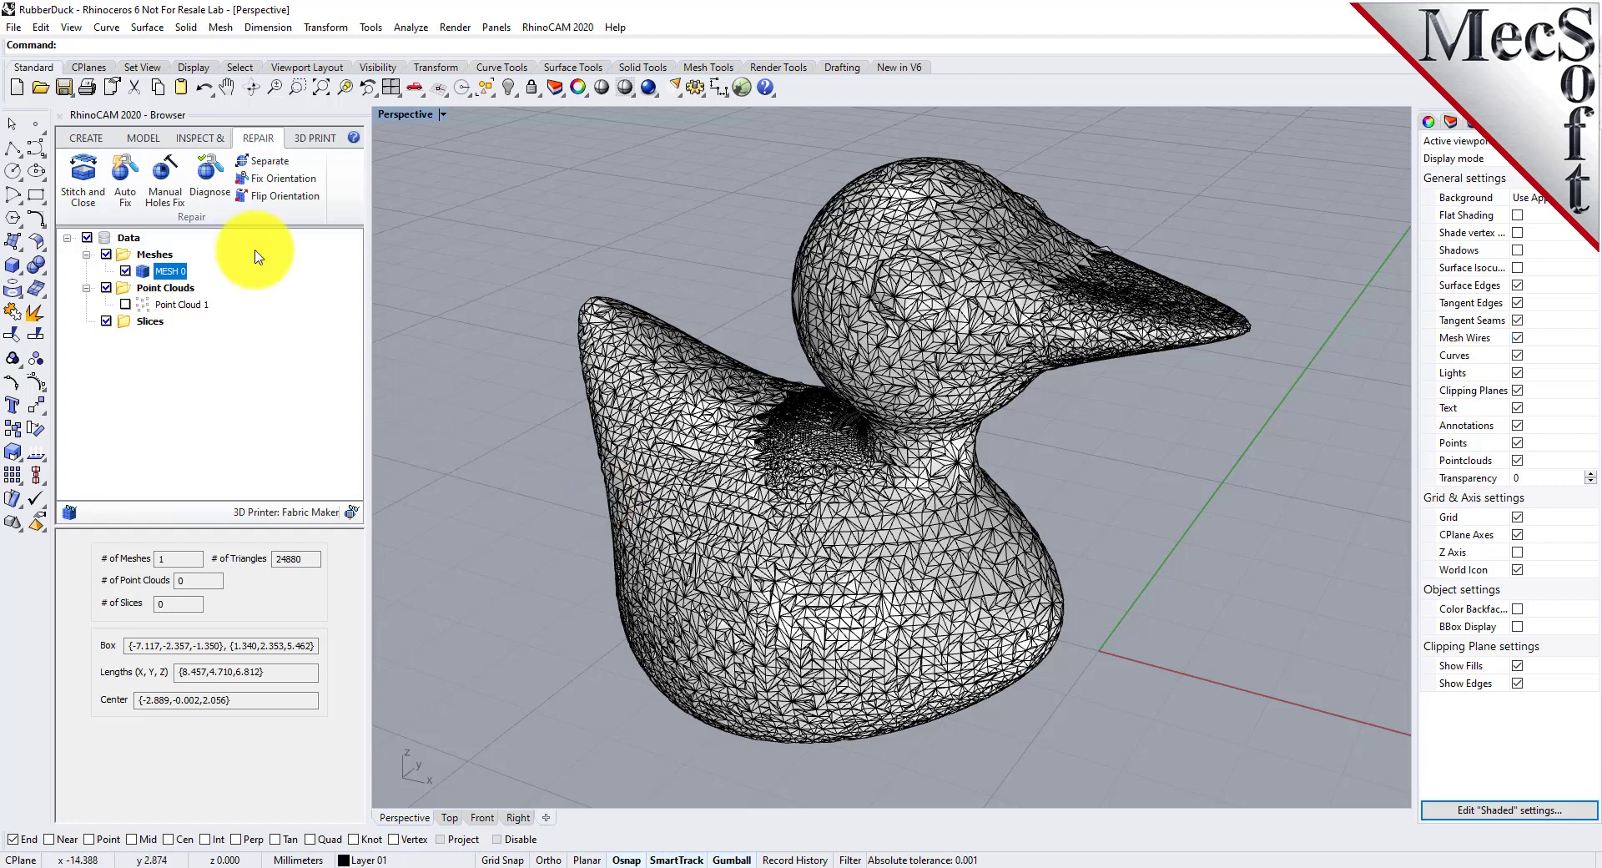
- Remesh the duck uniformly with edge length 0.1 and 5 iterations
click(200, 137)
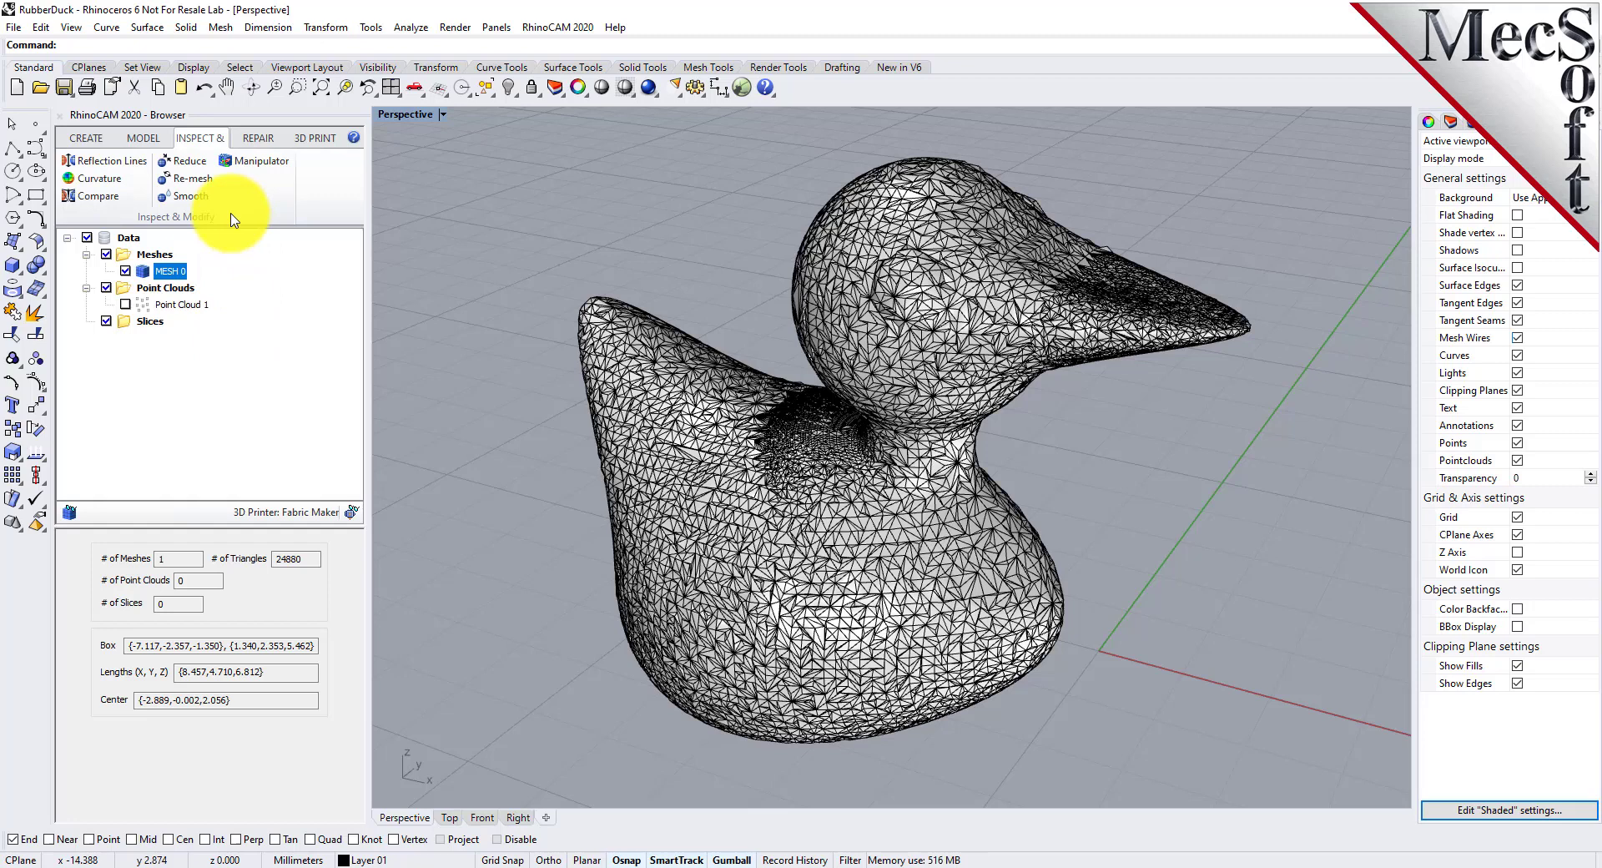
click(200, 185)
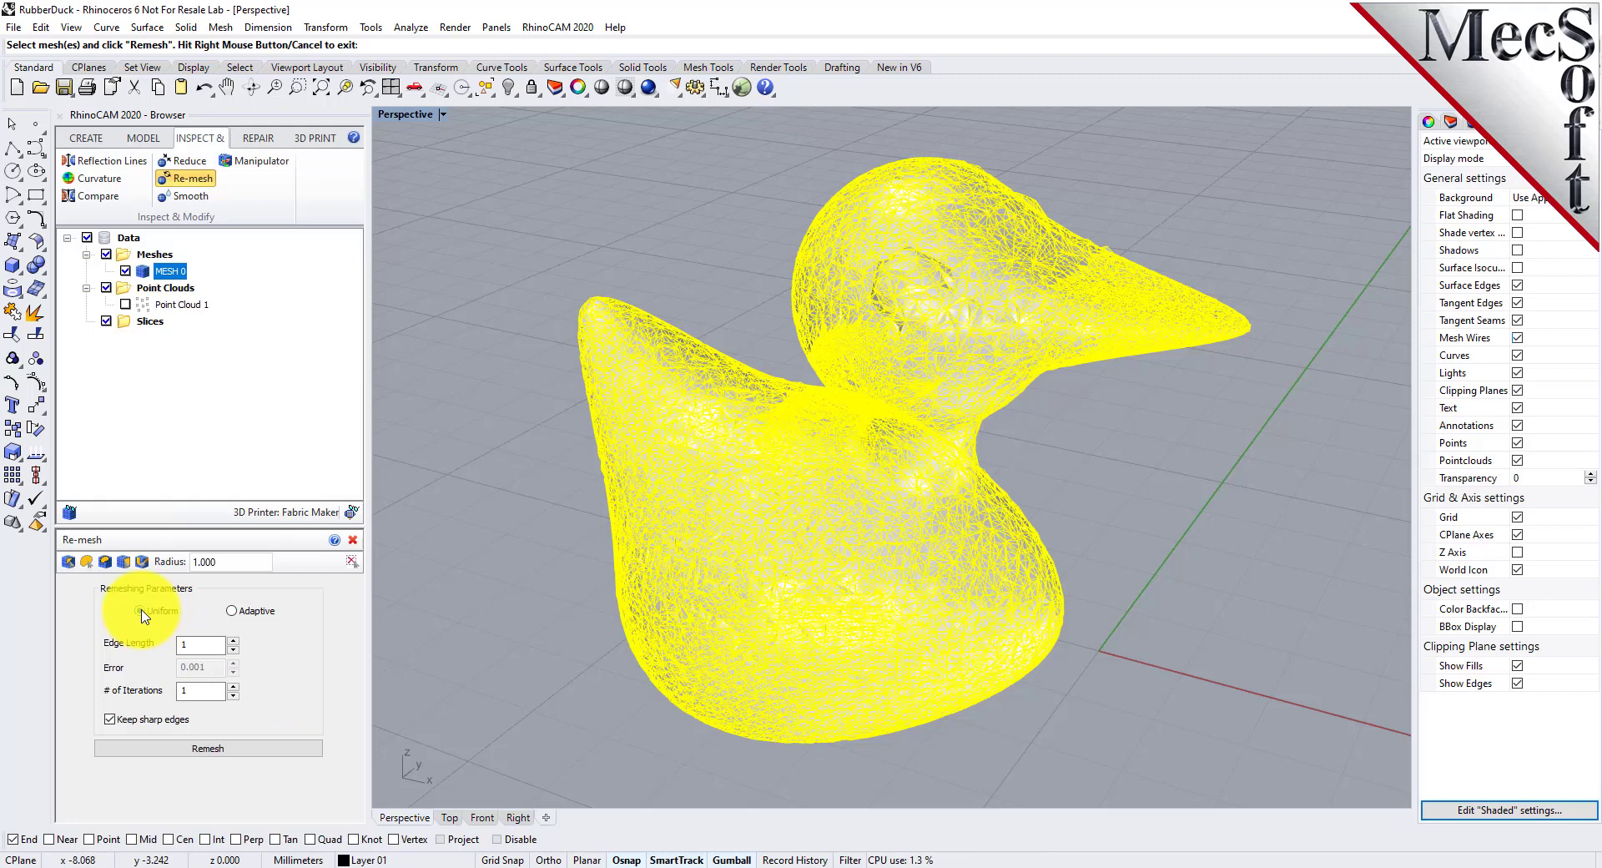
double_click(202, 644)
text(0.1)
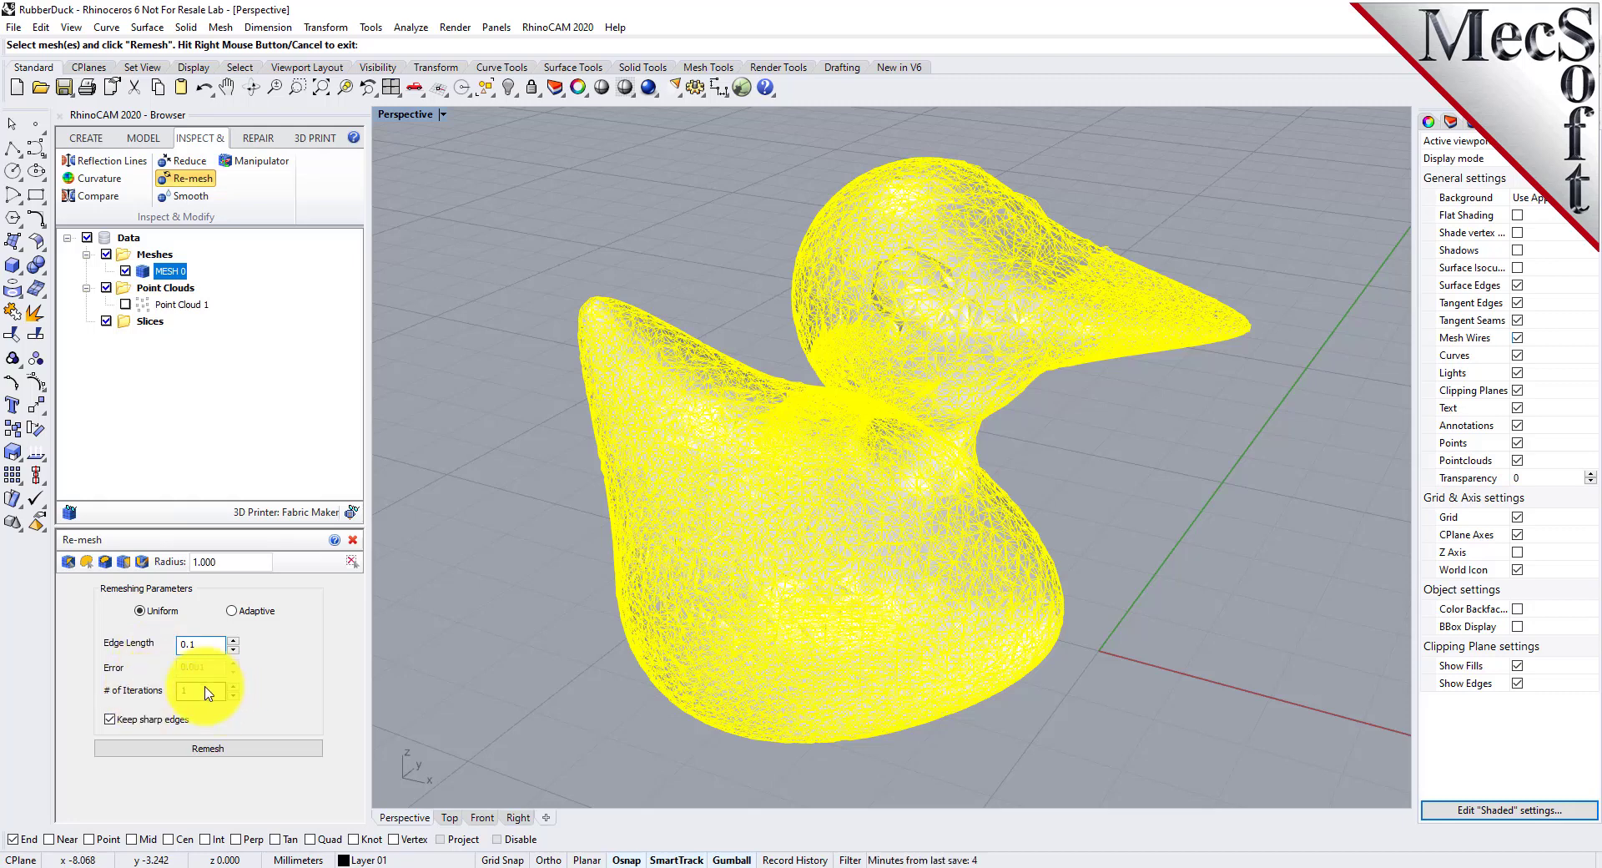
key(Tab)
text(5)
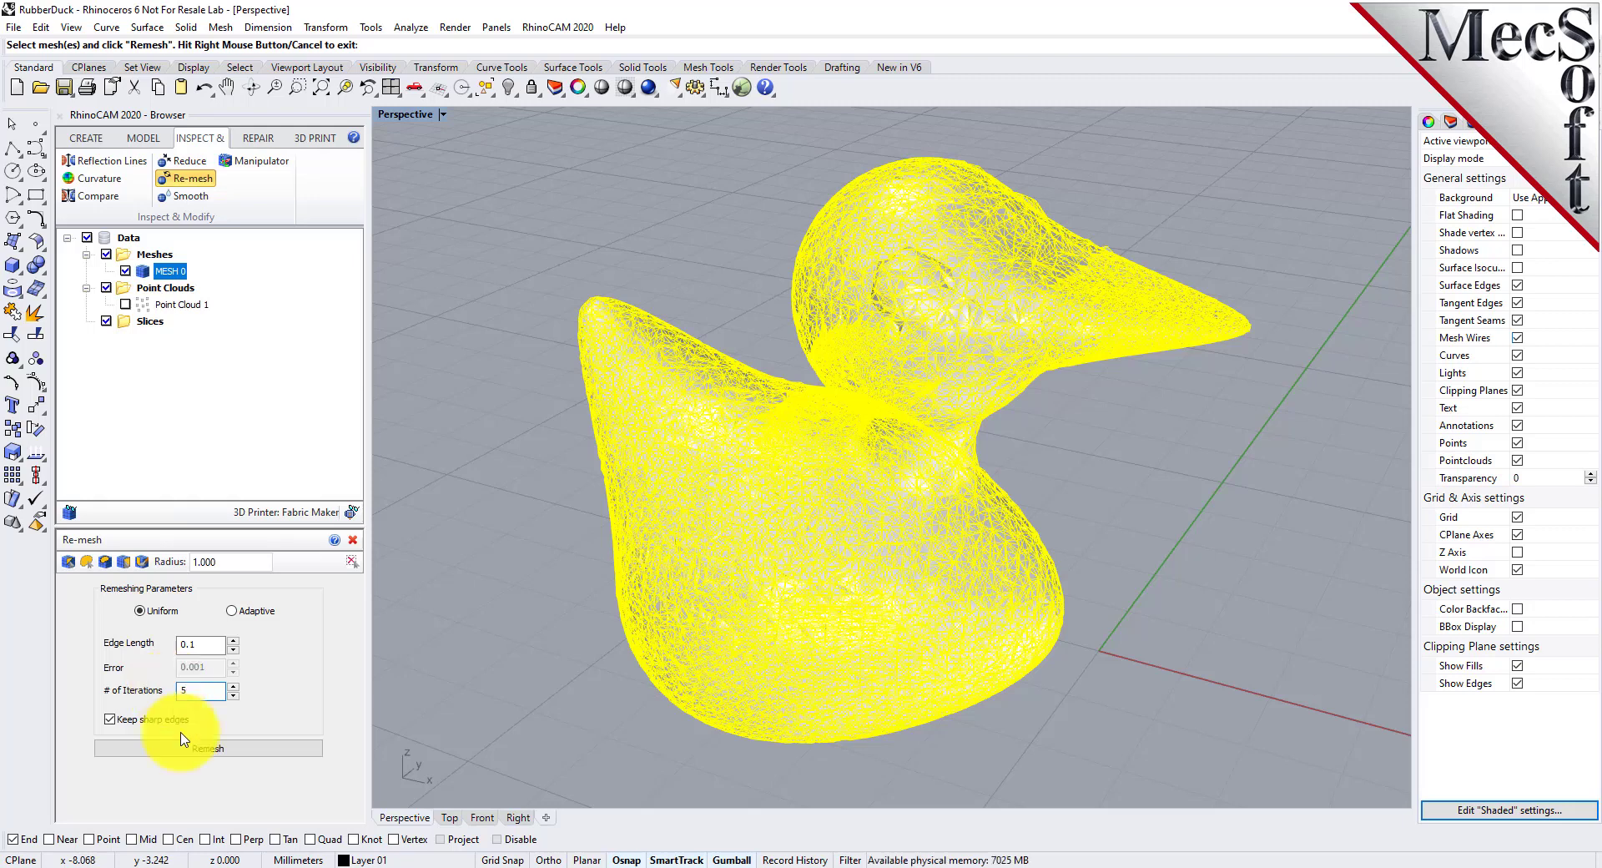
click(222, 754)
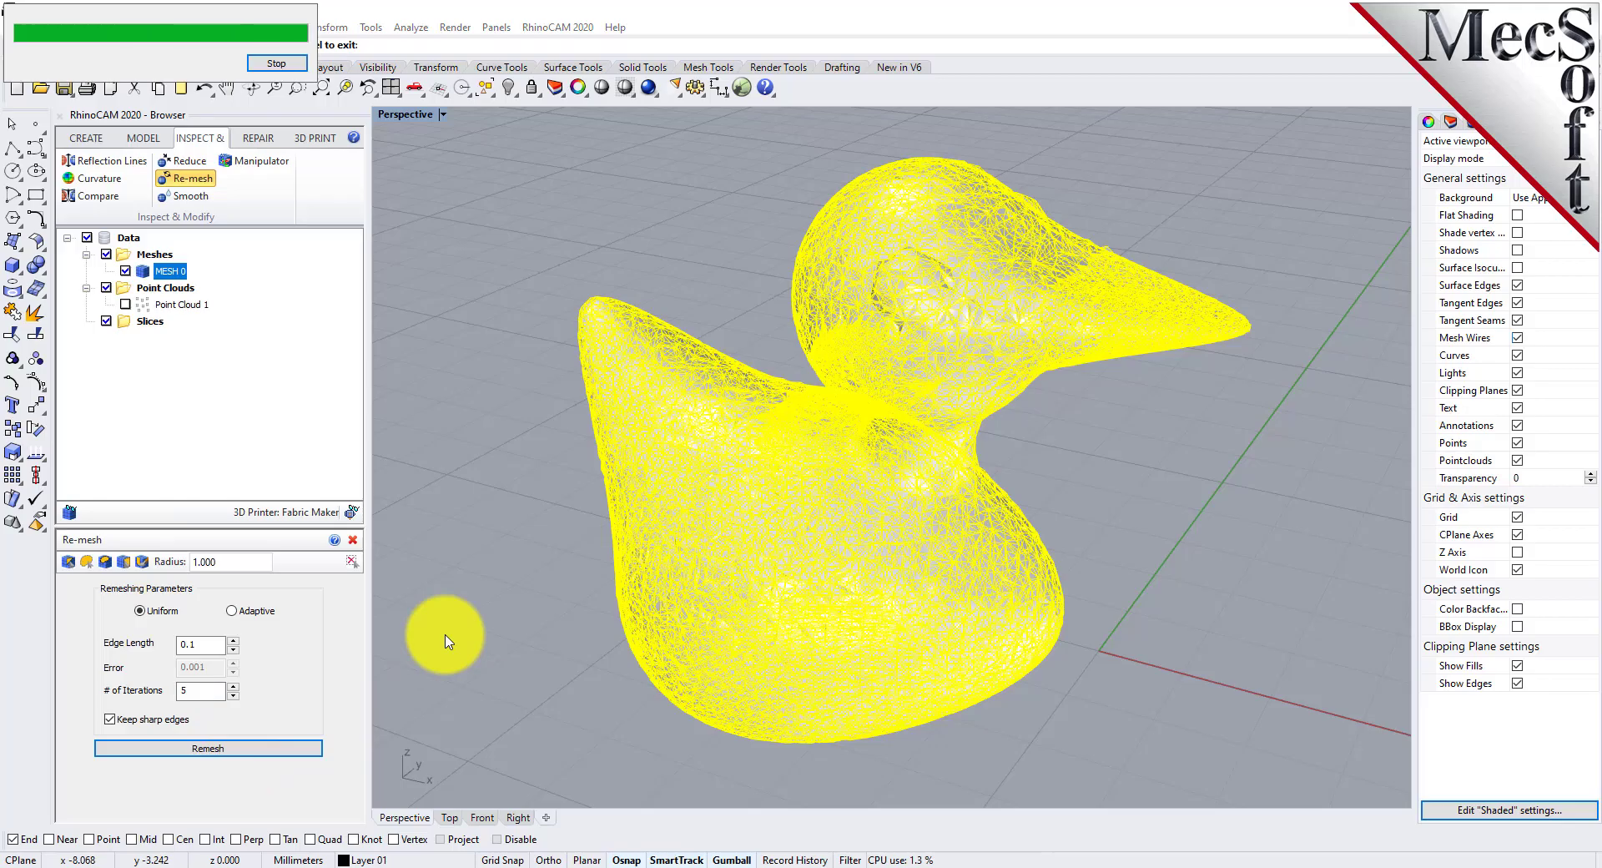
mouse_move(899, 636)
right_down()
mouse_move(679, 665)
mouse_move(747, 673)
mouse_move(747, 718)
mouse_move(773, 662)
mouse_move(814, 644)
mouse_move(944, 648)
mouse_move(1162, 612)
mouse_move(1062, 701)
mouse_move(958, 611)
mouse_move(879, 620)
mouse_move(893, 640)
right_up()
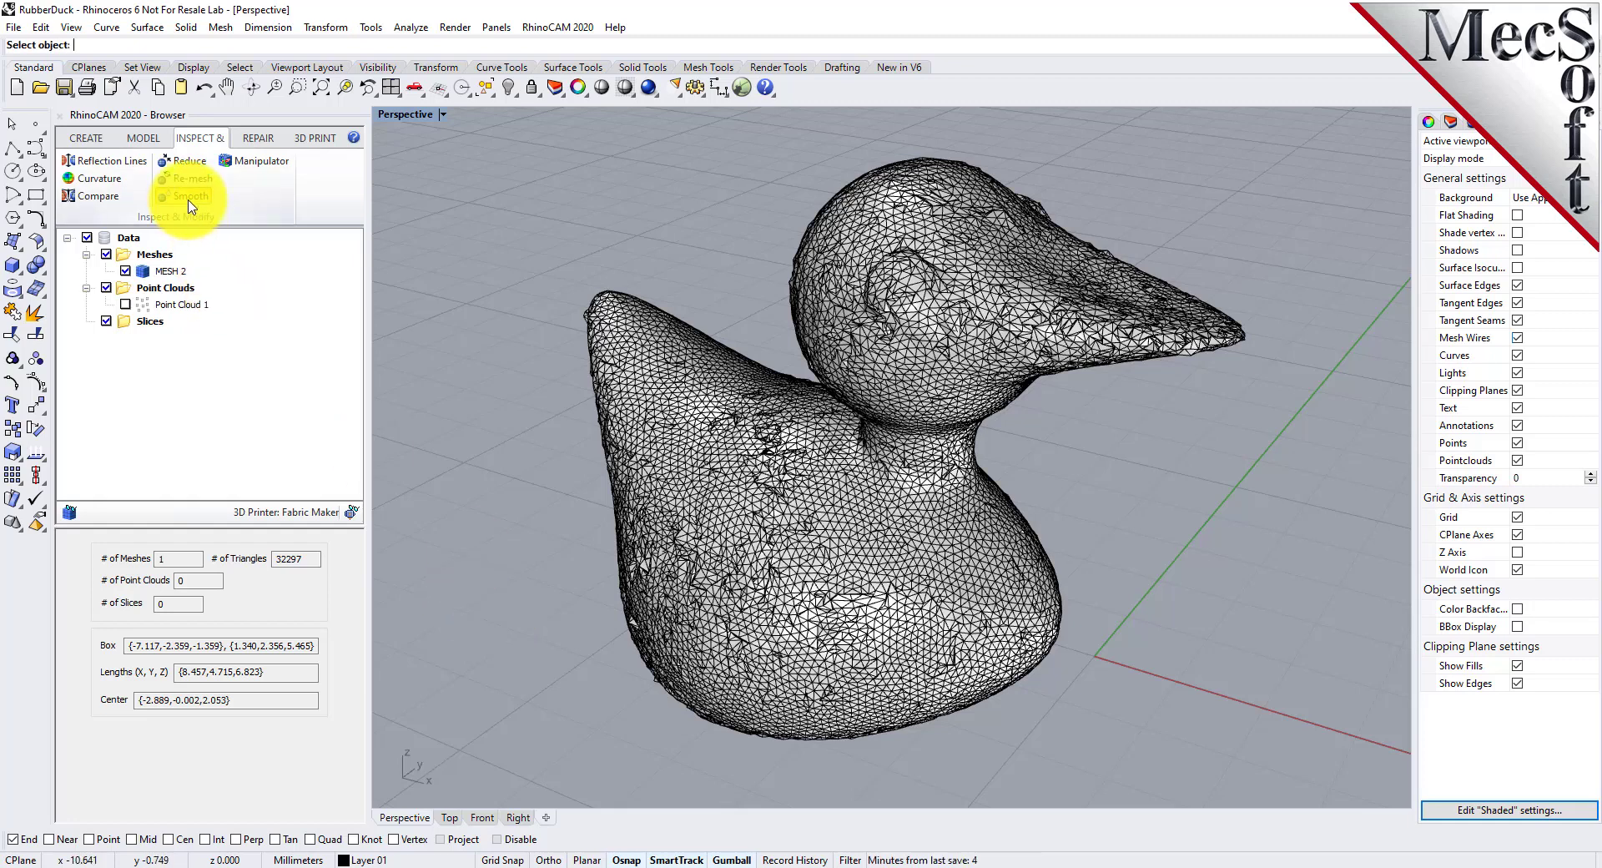
- Smooth the duck mesh in both directions over 10 iterations, giving the 32,218-triangle MESH 3
click(751, 496)
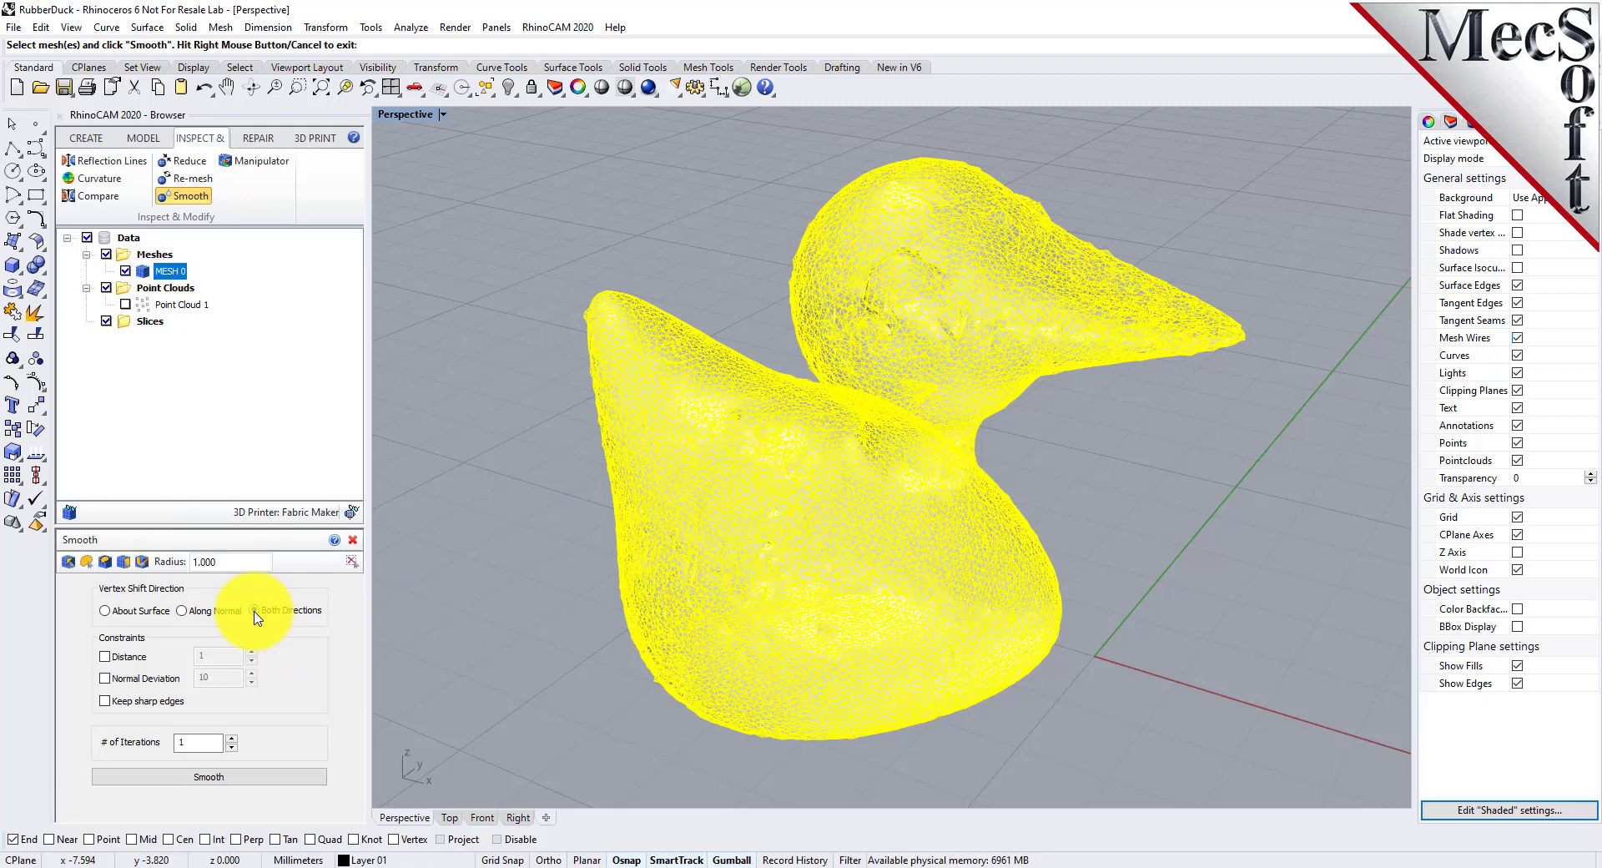
double_click(204, 742)
text(0)
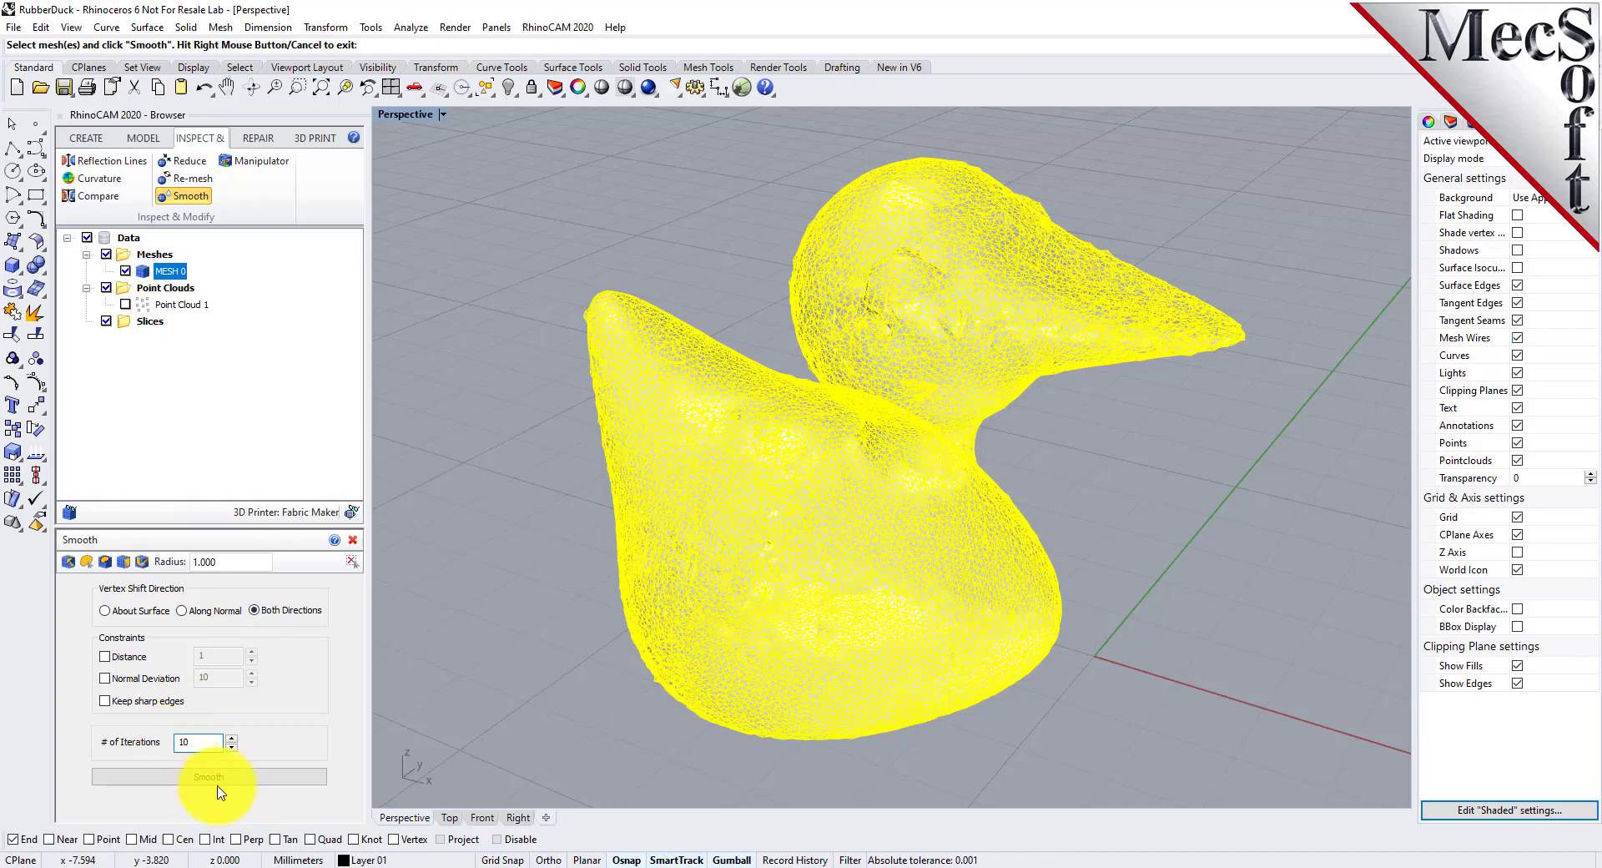
click(213, 776)
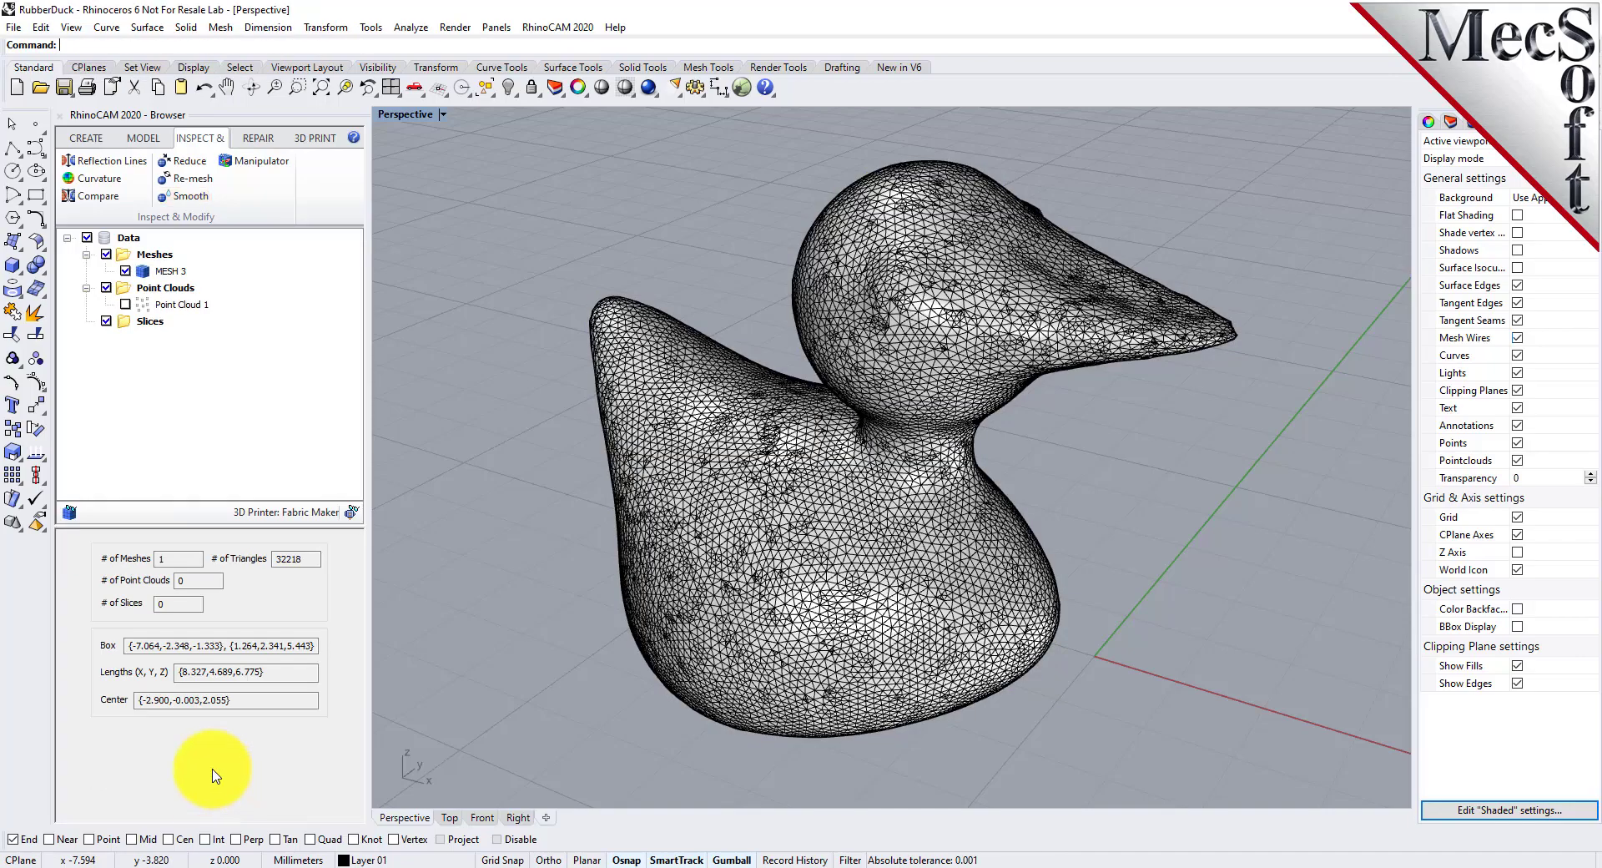
mouse_move(1133, 482)
right_down()
mouse_move(1019, 538)
mouse_move(973, 451)
mouse_move(922, 454)
mouse_move(817, 527)
mouse_move(747, 476)
mouse_move(733, 428)
mouse_move(879, 468)
mouse_move(1151, 479)
mouse_move(1166, 381)
right_up()
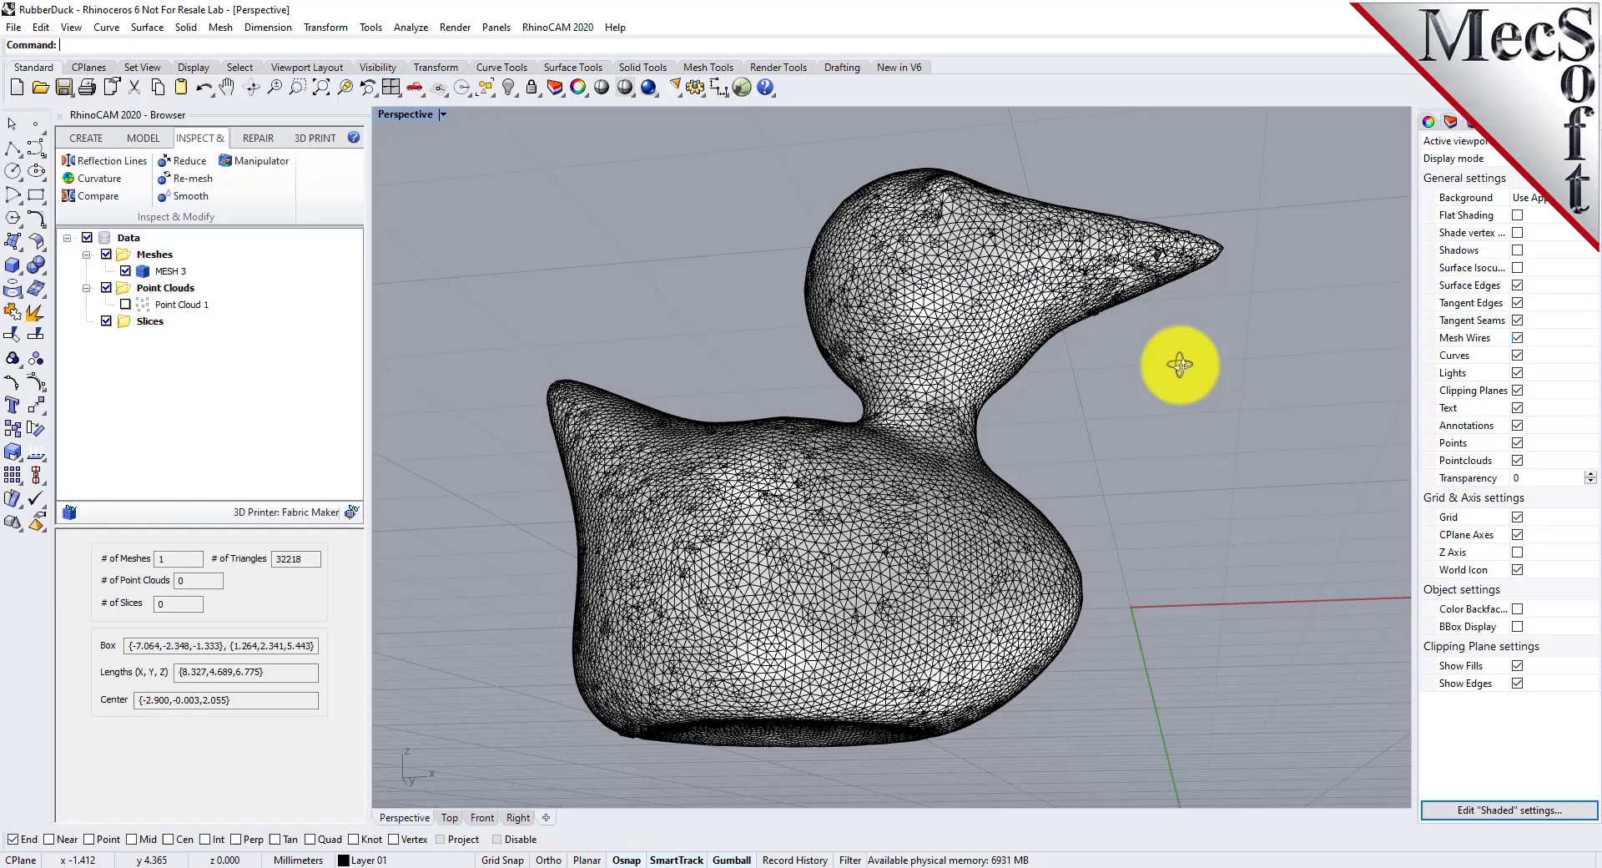
mouse_move(1178, 363)
right_down()
mouse_move(1141, 456)
mouse_move(1098, 489)
right_up()
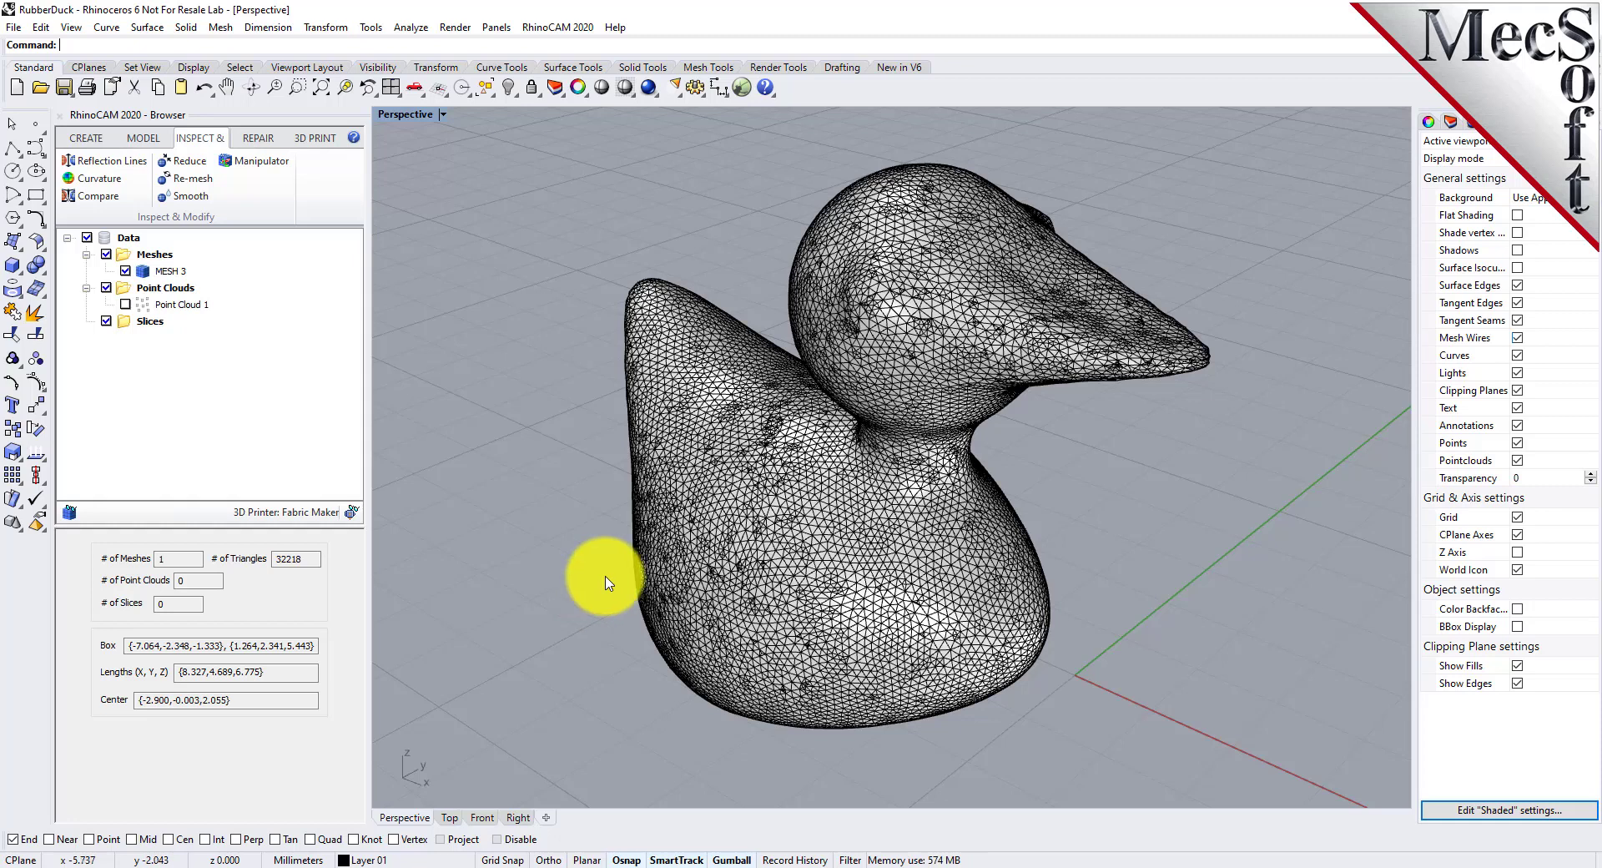
- Render ten vertical reflection lines on the selected duck mesh
click(107, 160)
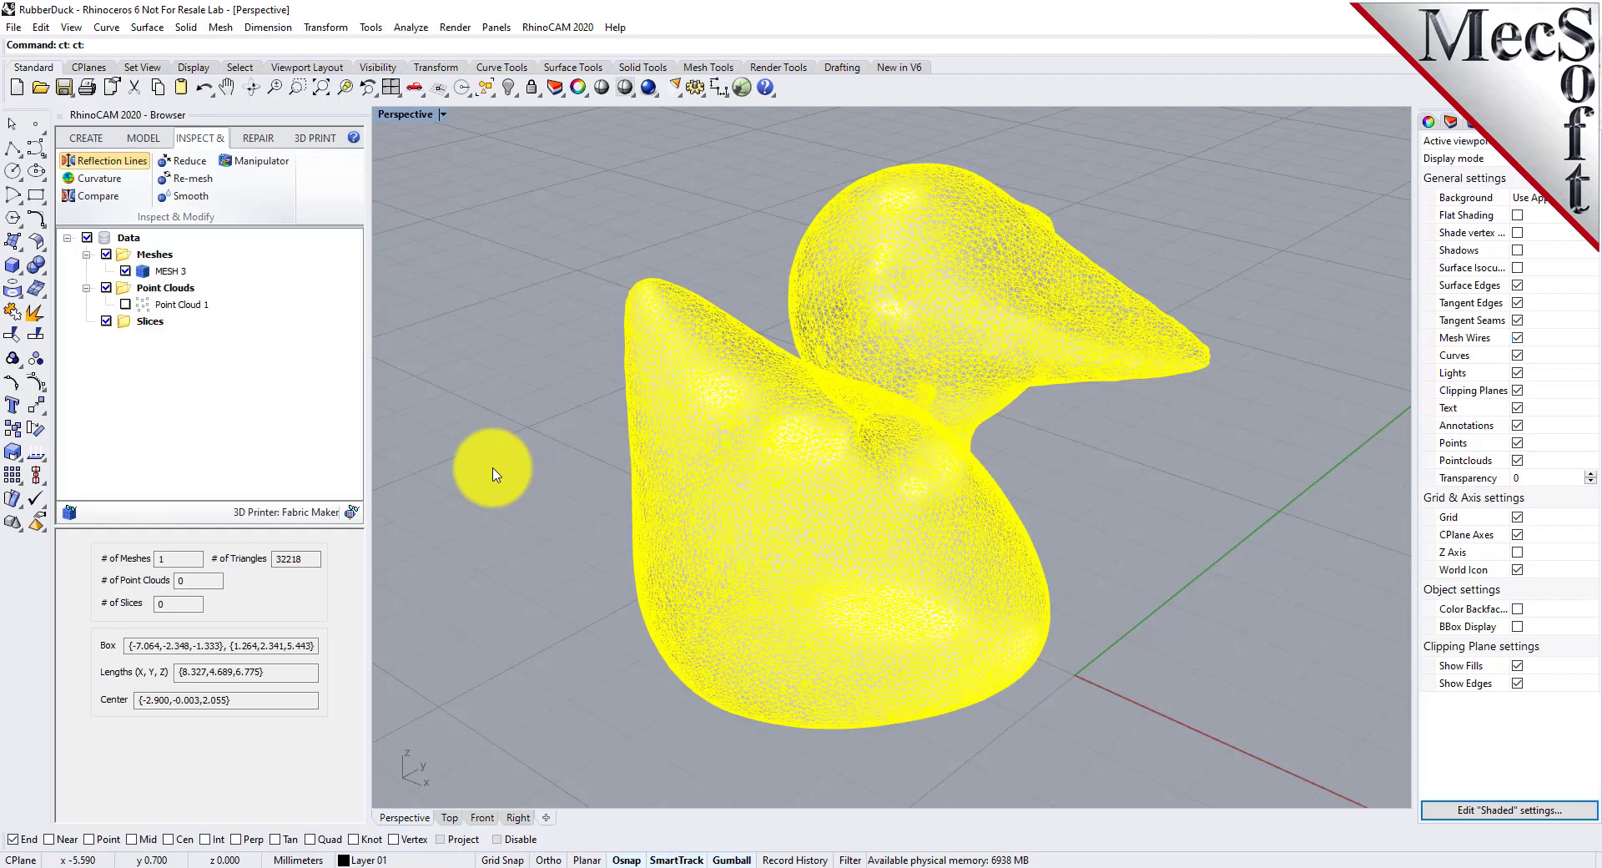
key(Return)
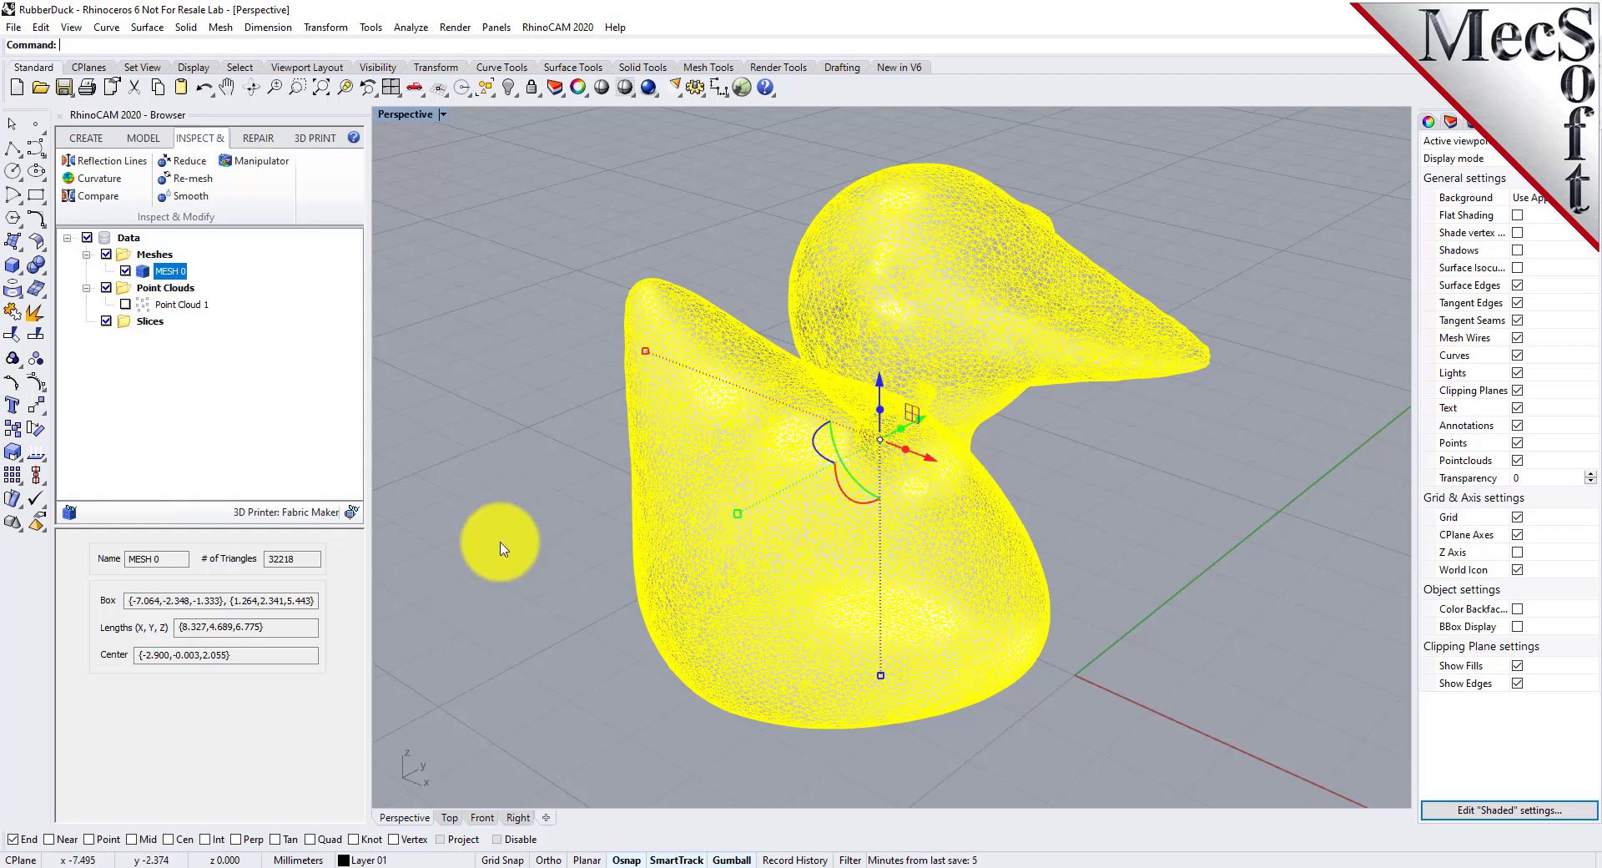
click(536, 522)
click(780, 512)
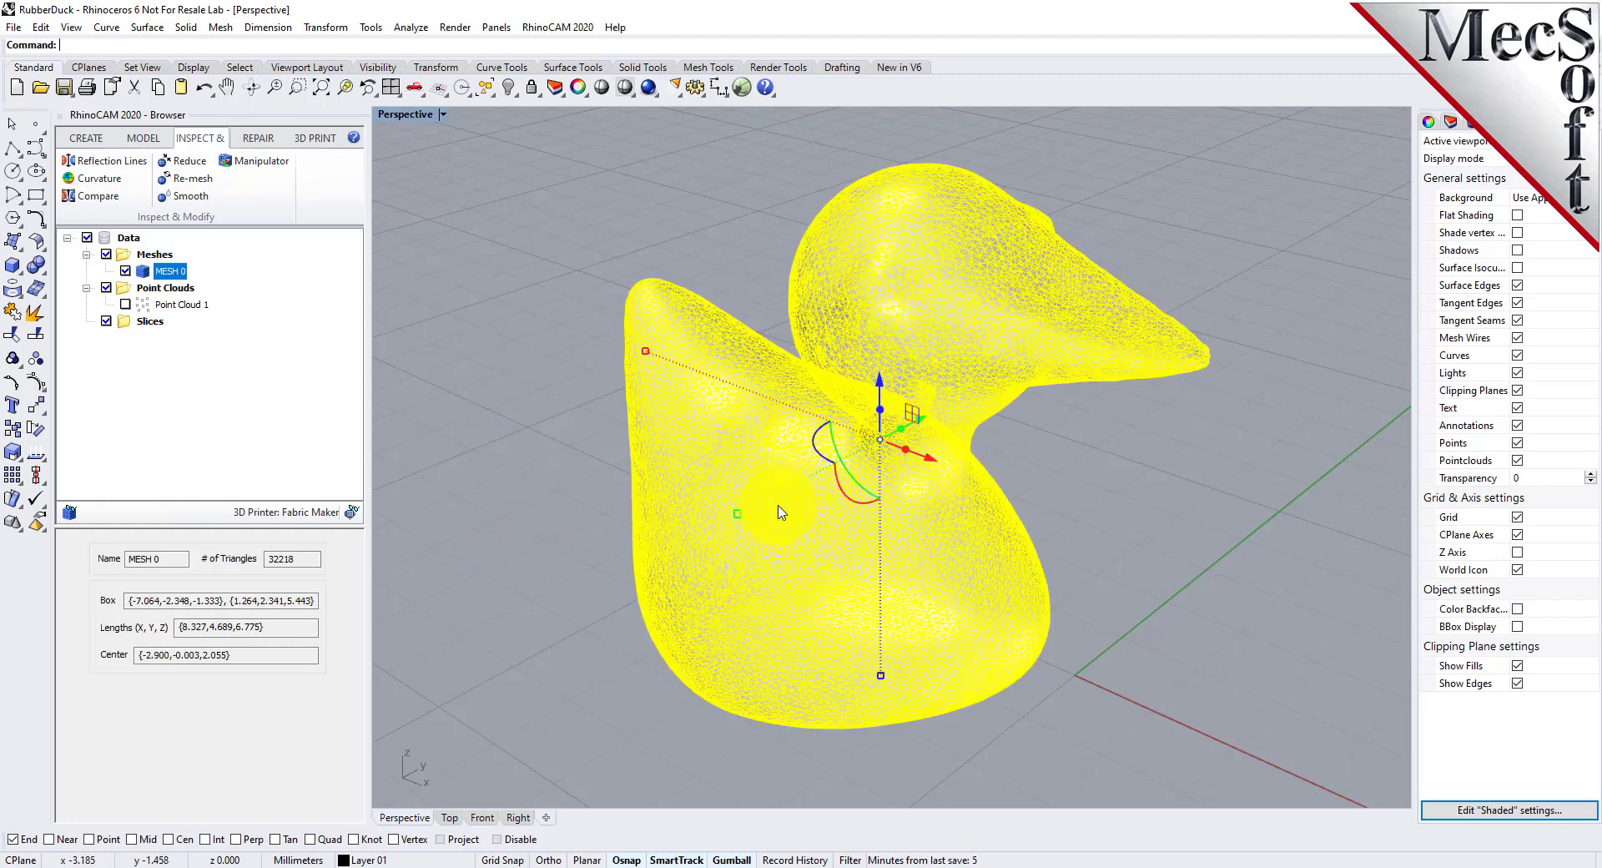
click(108, 160)
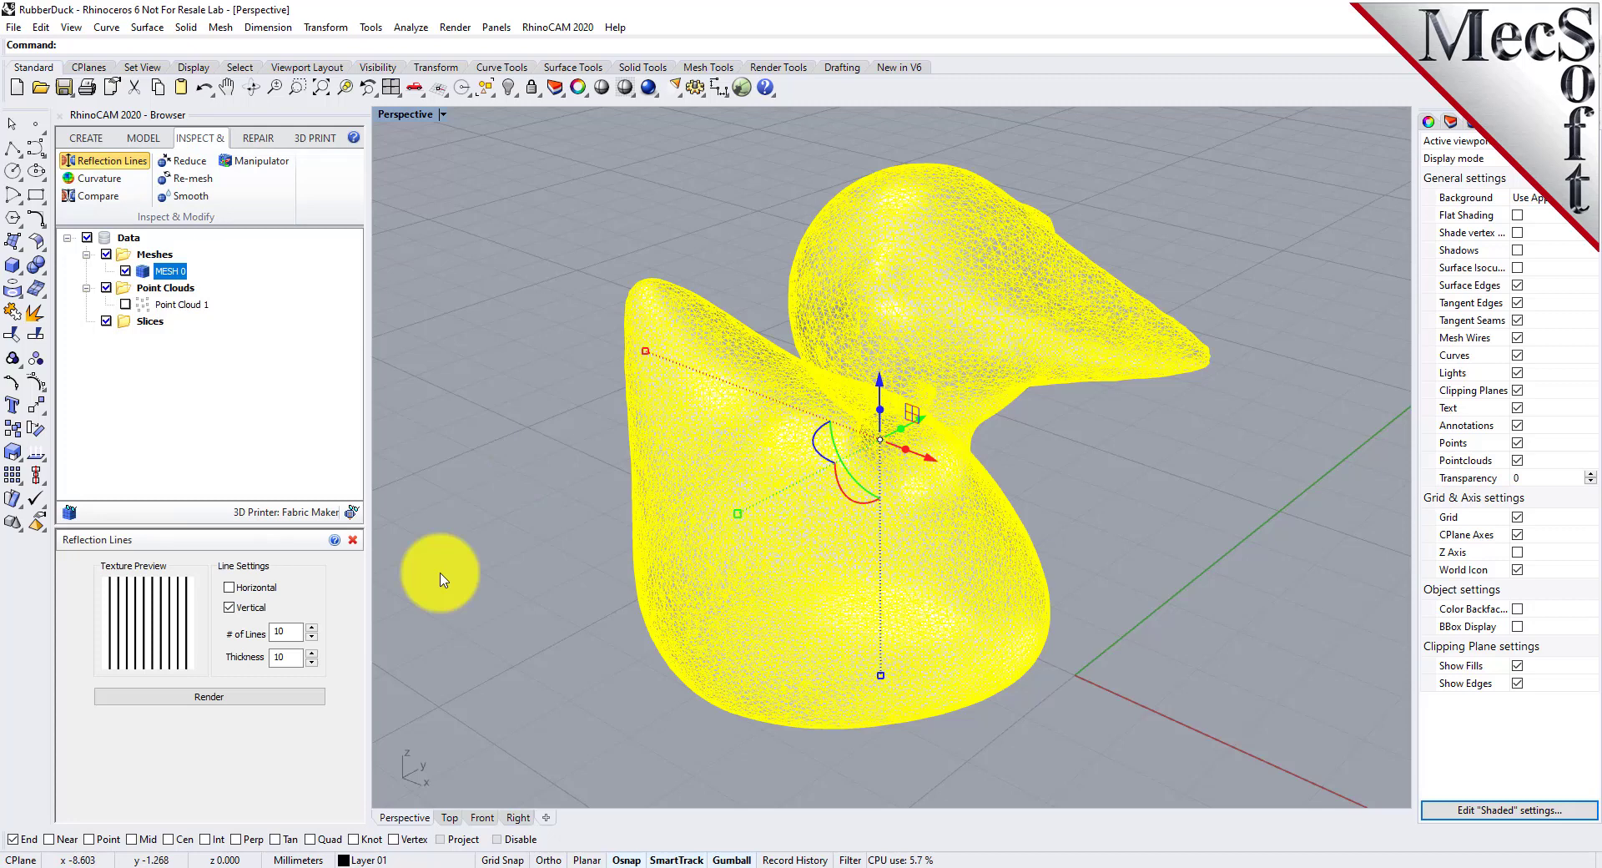
click(216, 705)
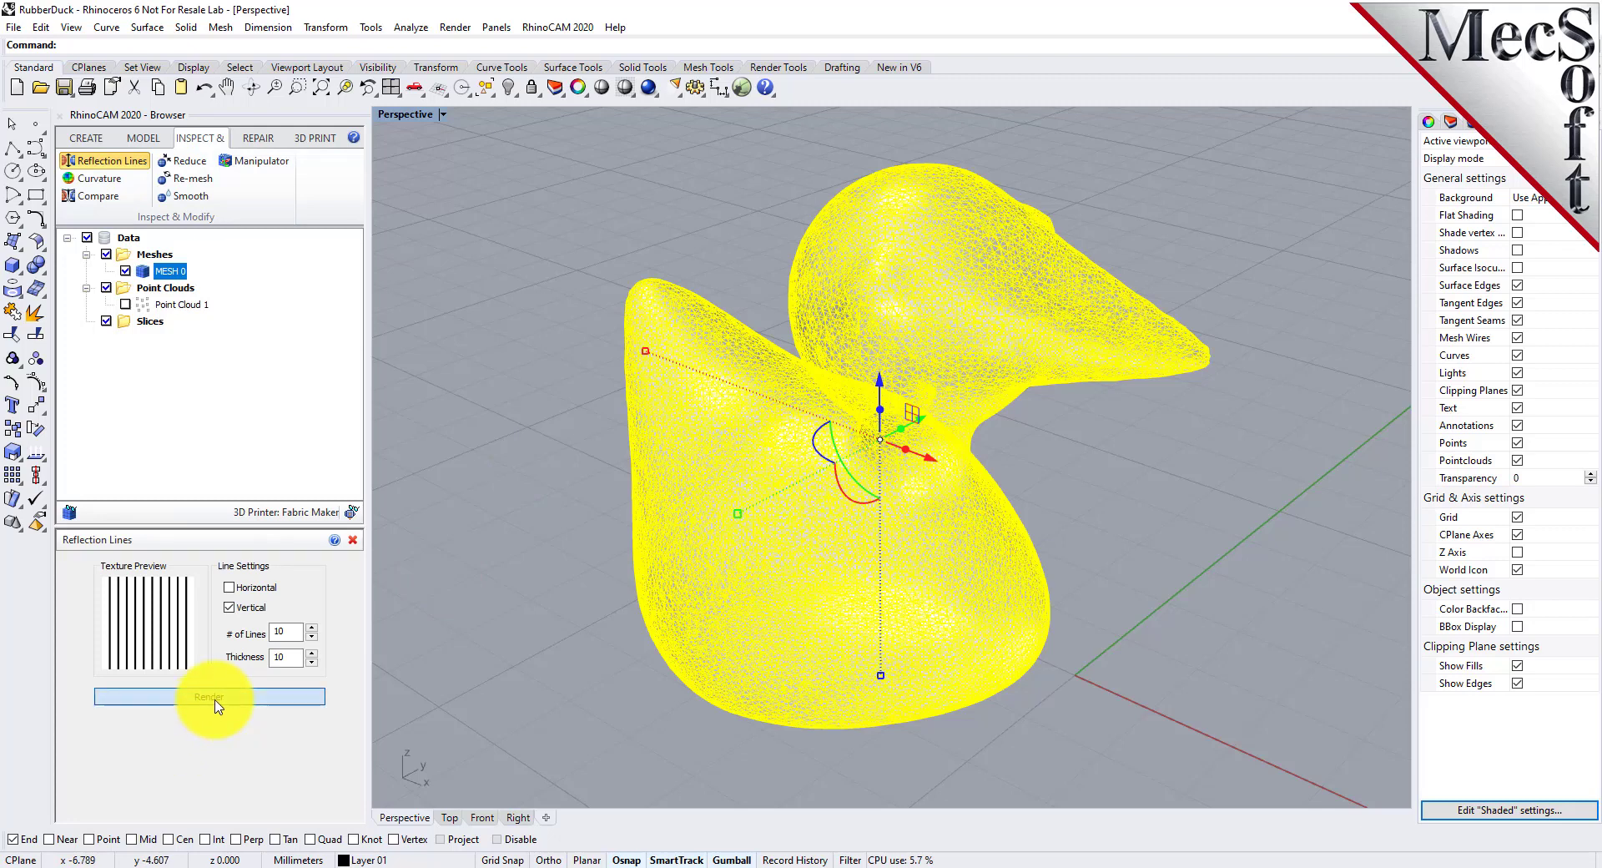
- Inspect the striped duck from several sides and deselect it
mouse_move(923, 436)
right_down()
mouse_move(598, 554)
mouse_move(980, 509)
right_up()
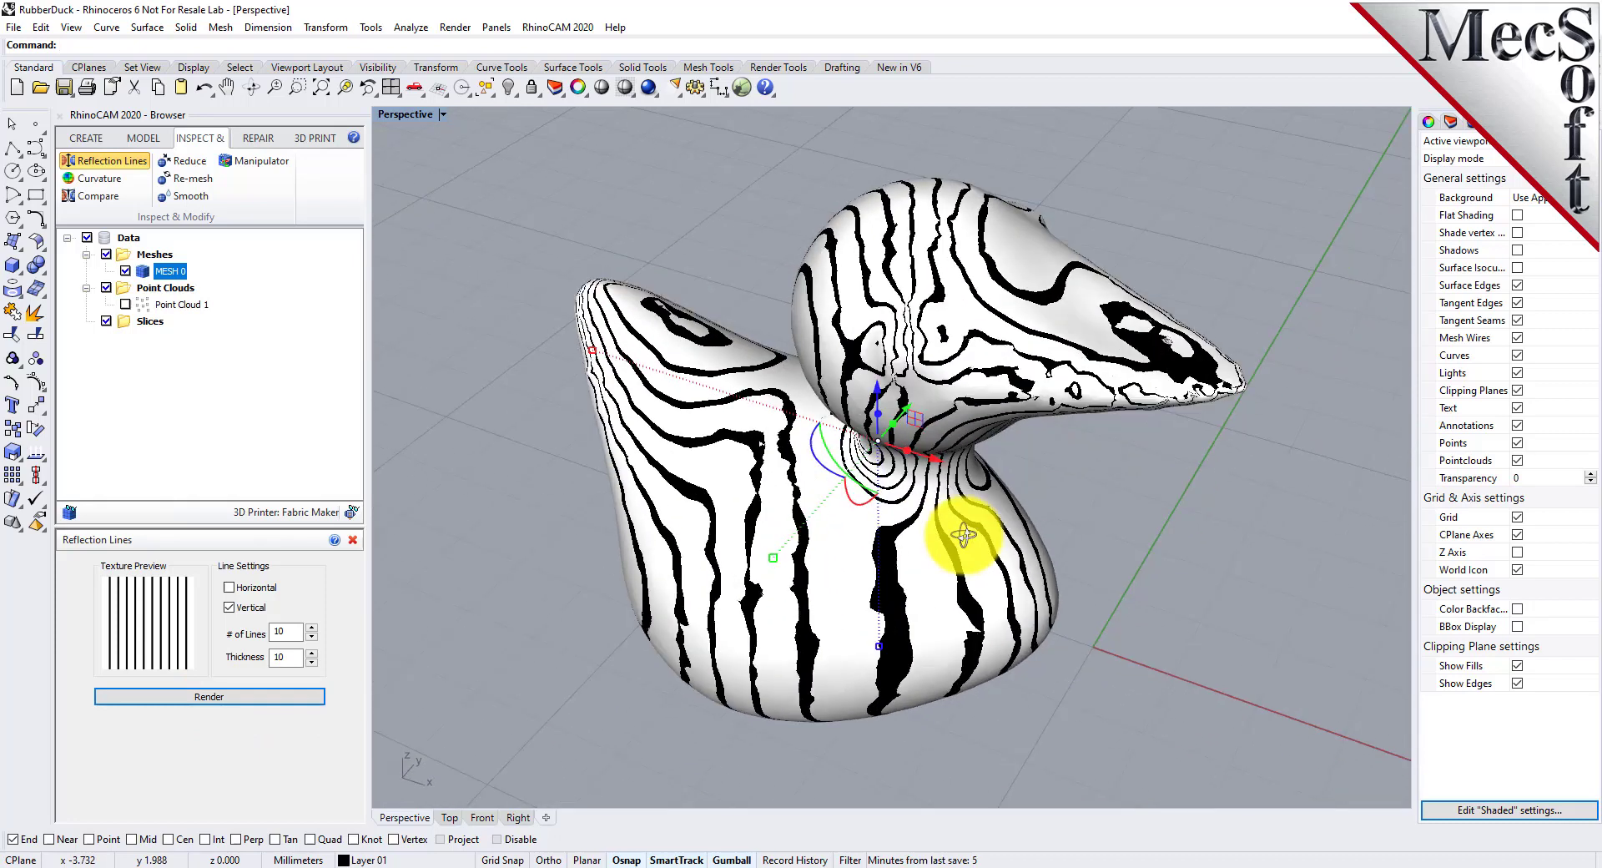
right_drag(981, 509, 983, 501)
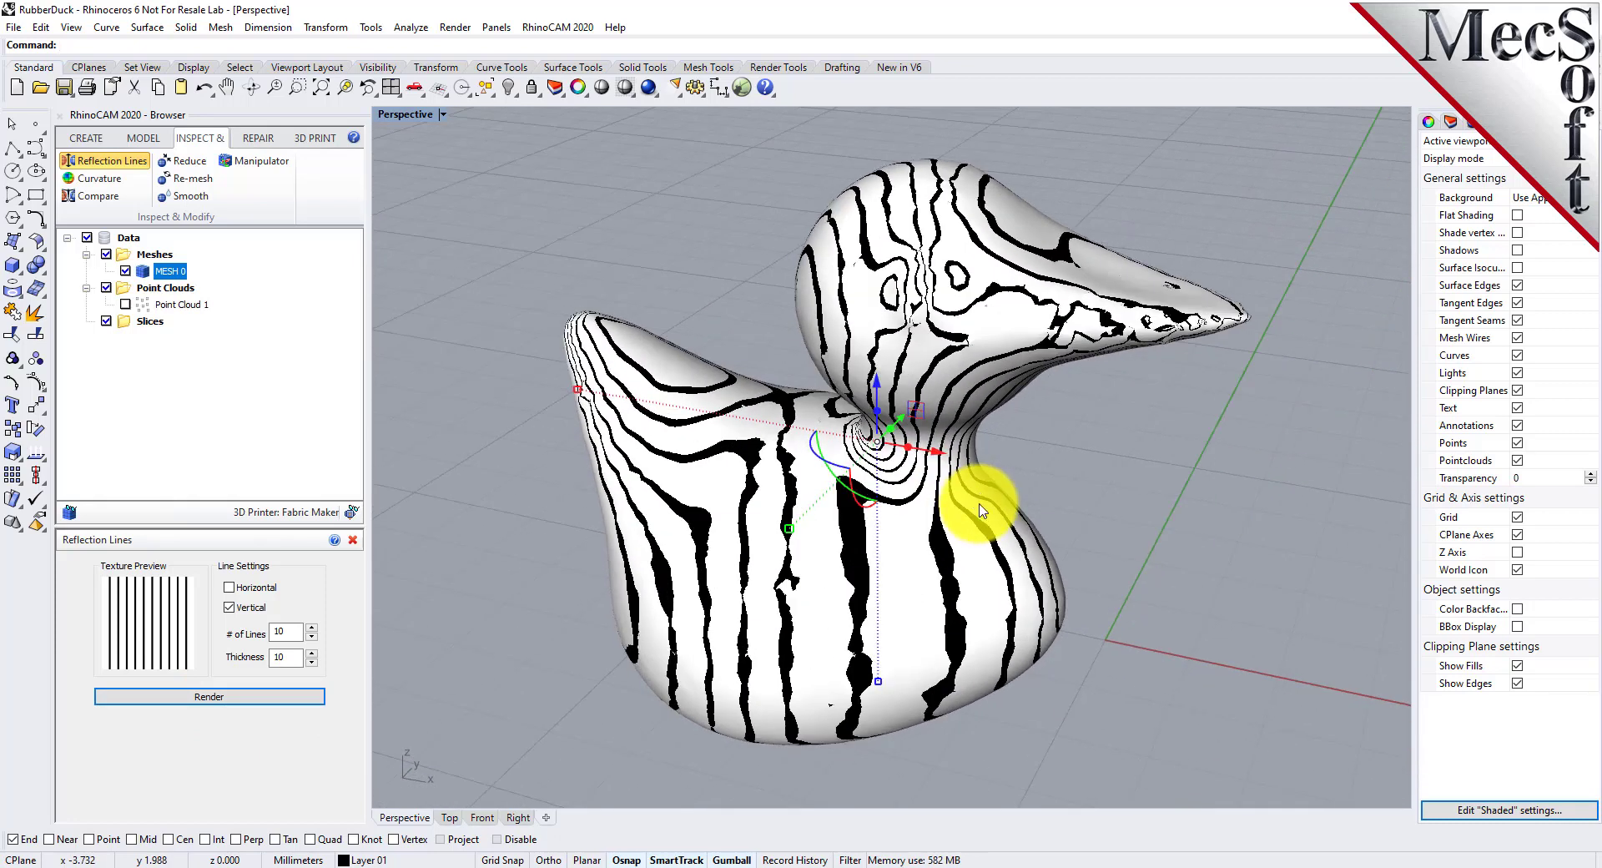
click(501, 554)
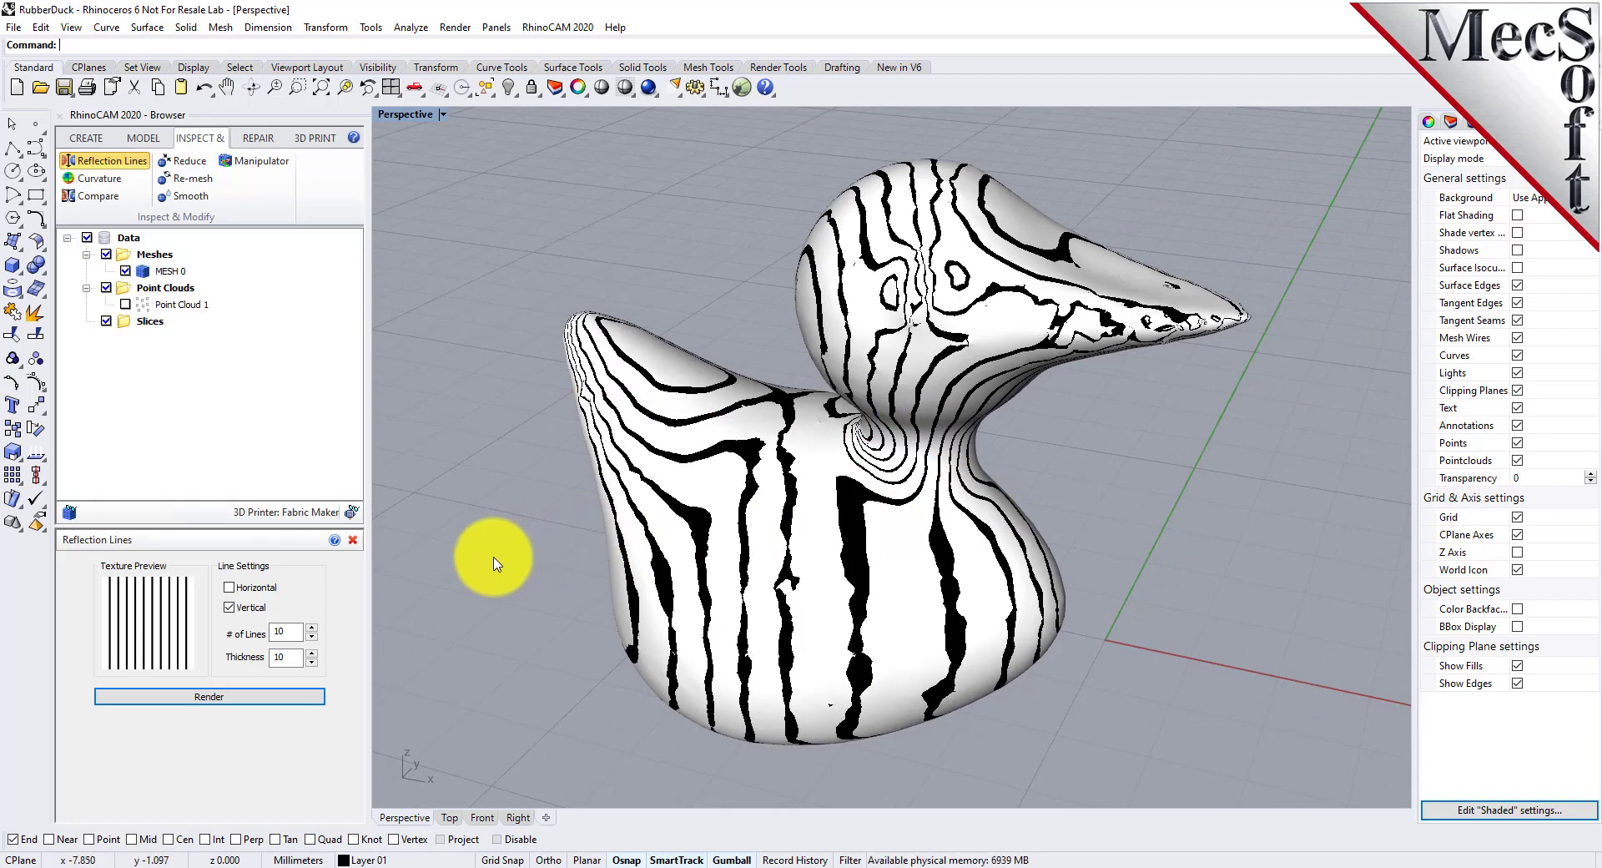
right_drag(495, 559, 536, 536)
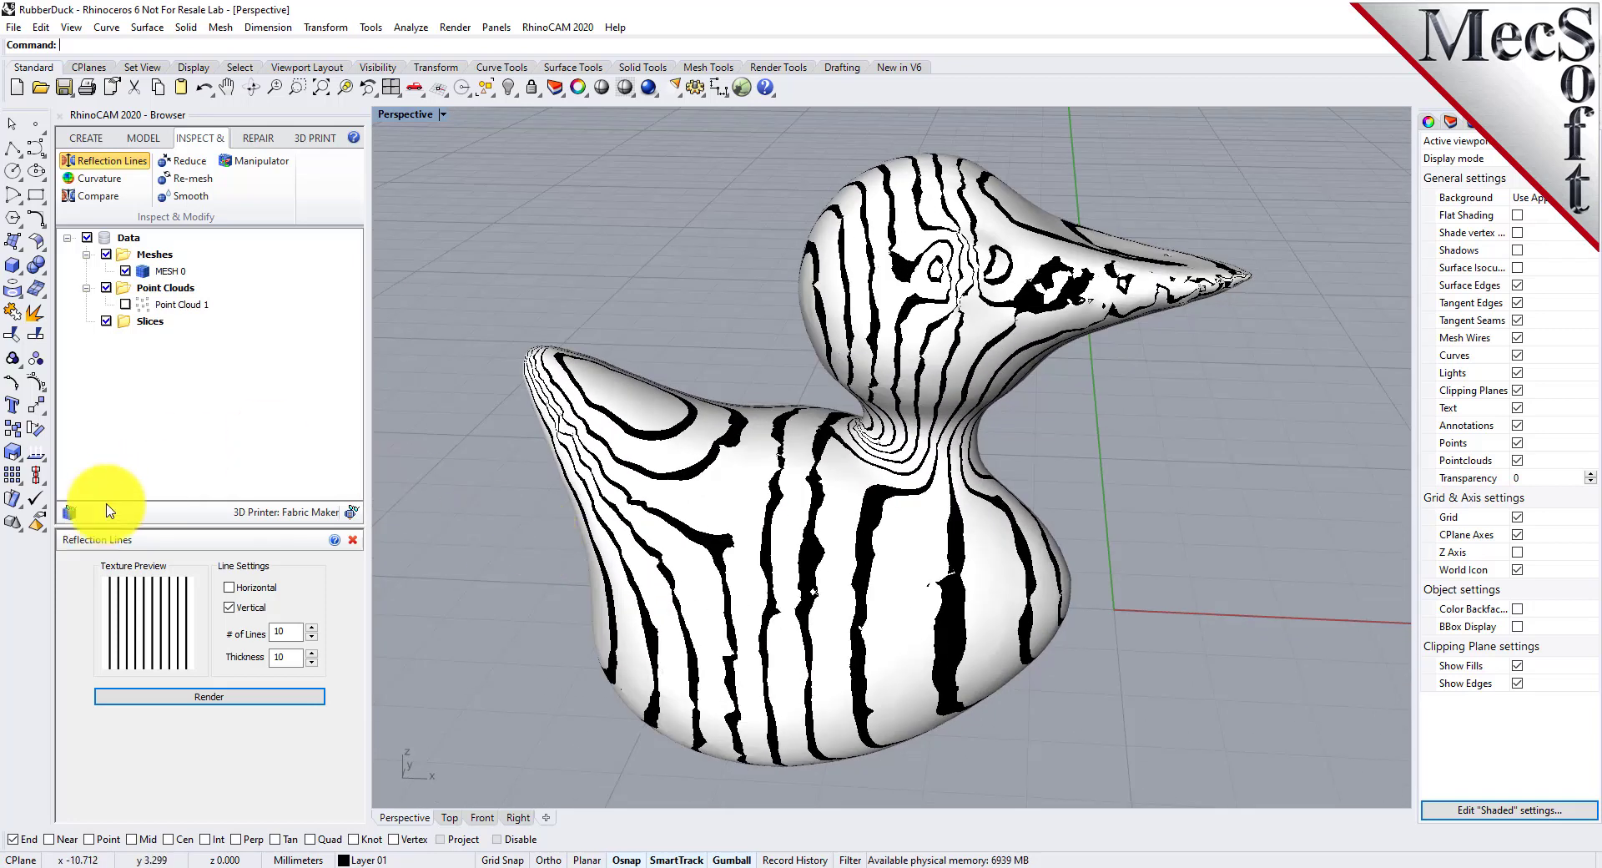
- Inspect the duck's mean-curvature colour map from behind and the beak side, then dismiss it
click(104, 178)
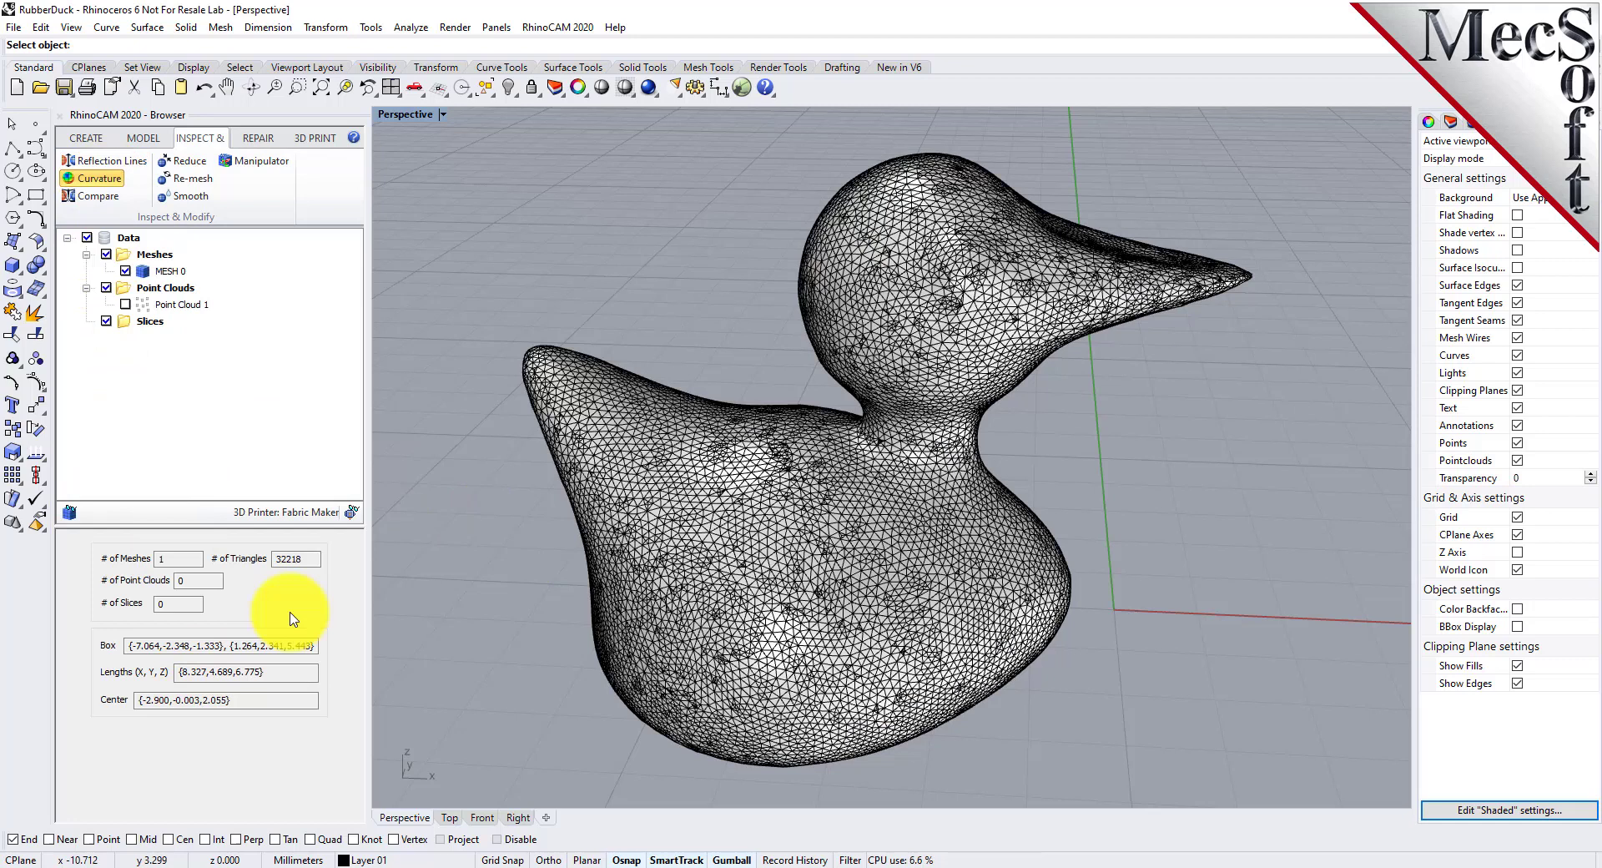
click(733, 558)
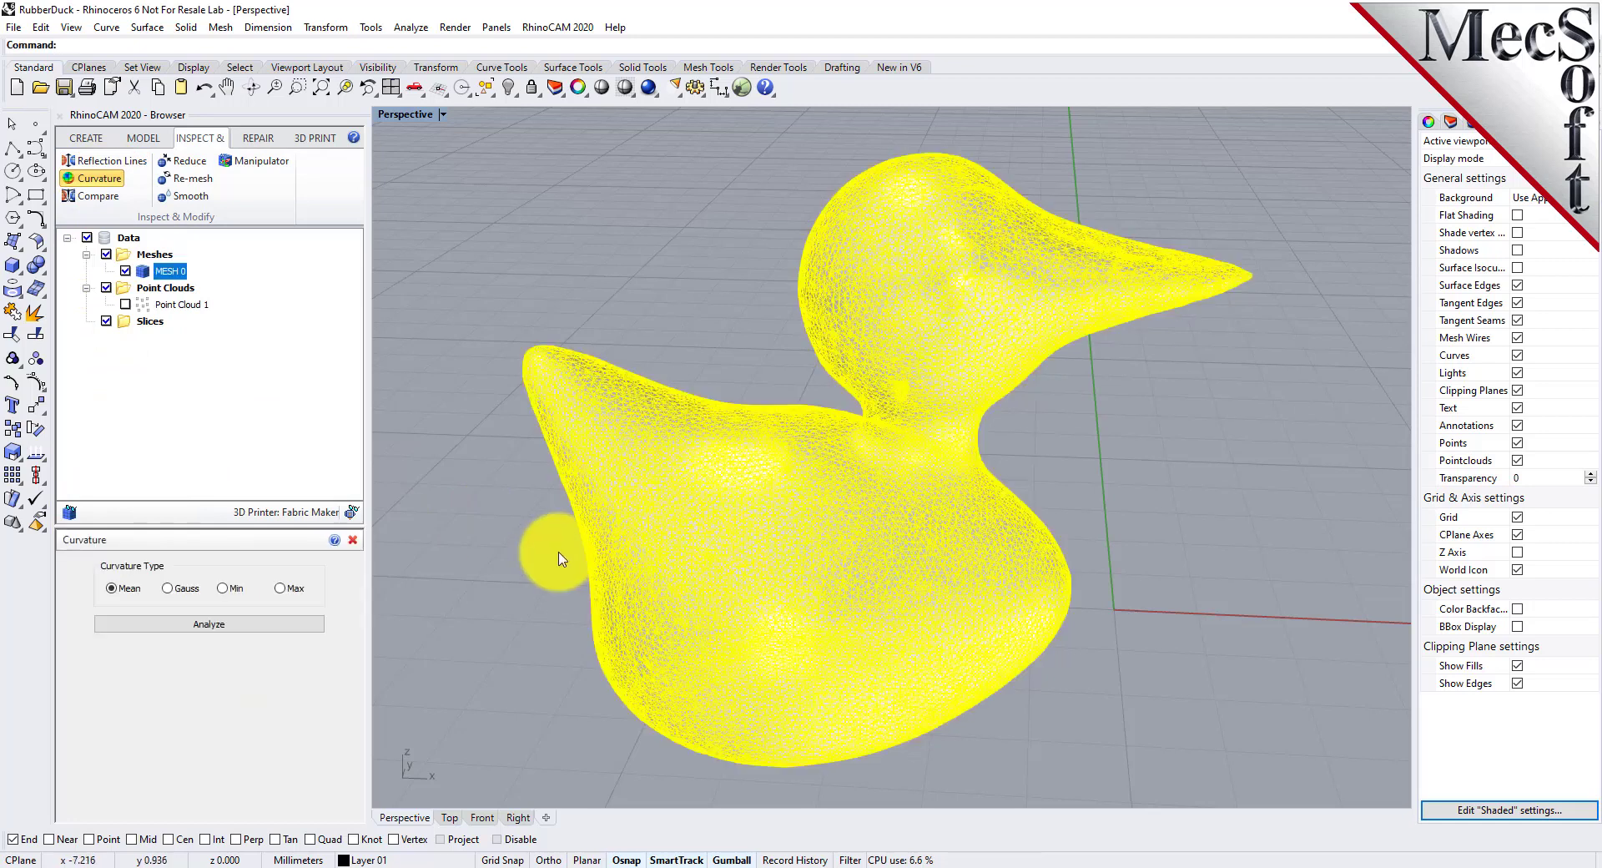
click(219, 626)
mouse_move(651, 596)
right_down()
mouse_move(737, 633)
mouse_move(961, 610)
mouse_move(1172, 520)
right_up()
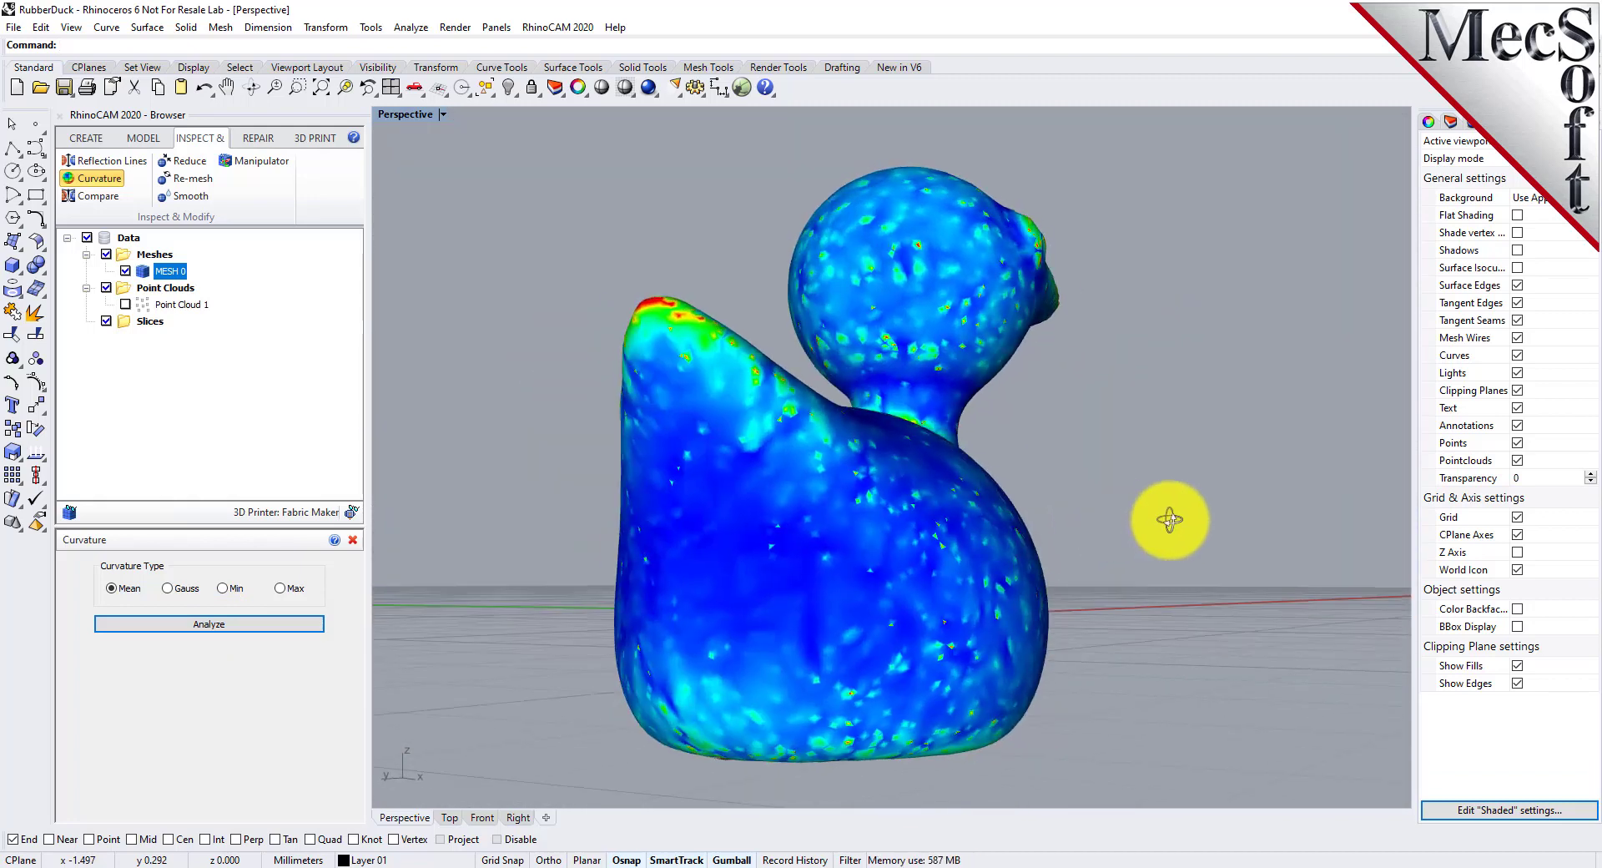
right_drag(1172, 520, 938, 608)
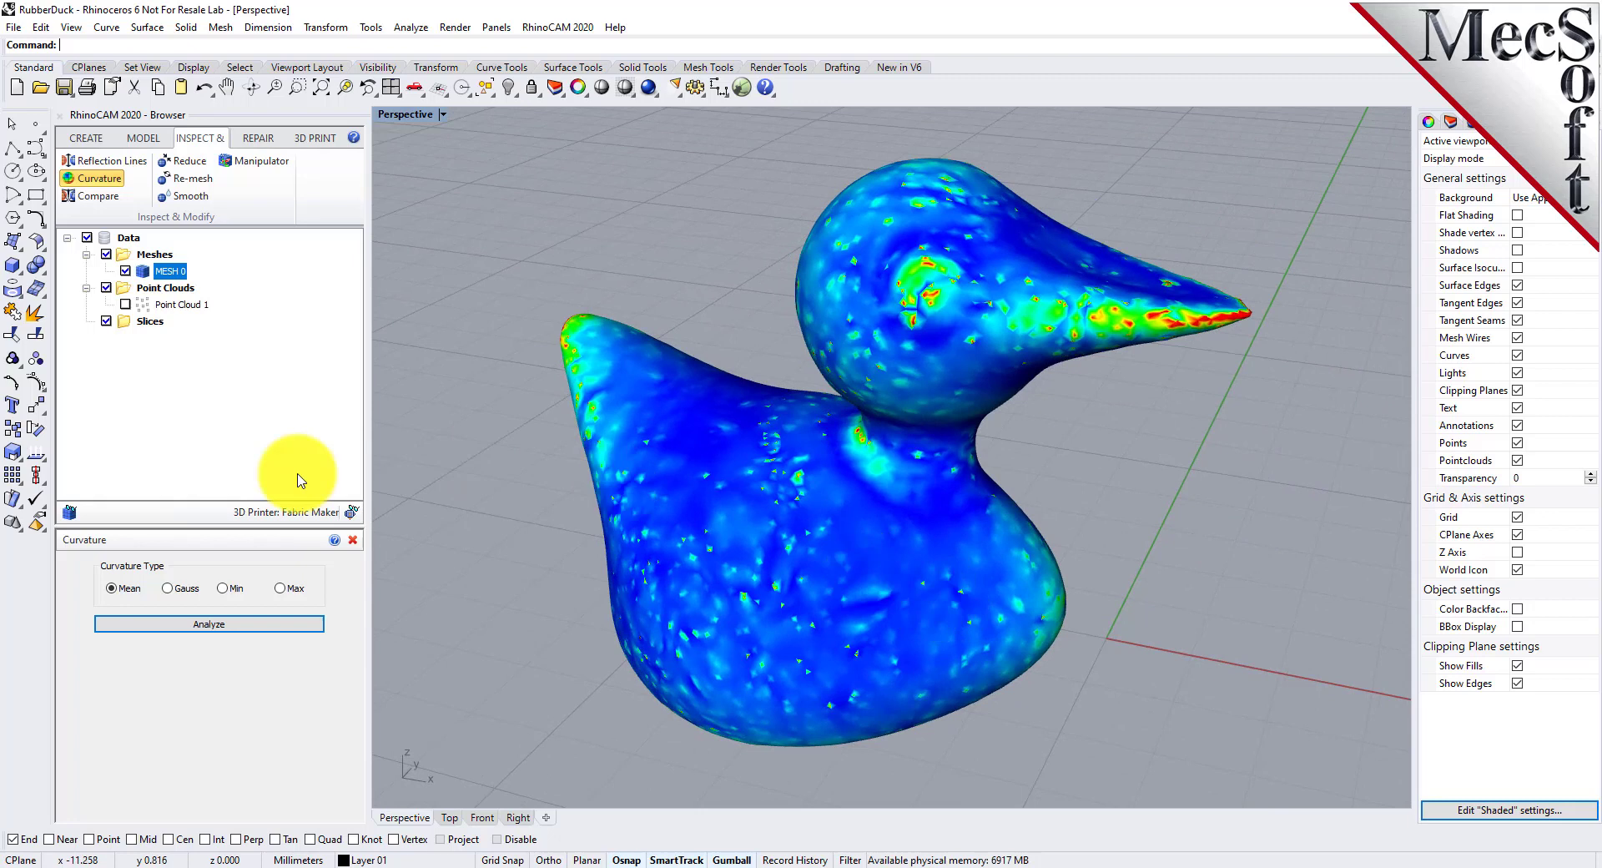
click(354, 541)
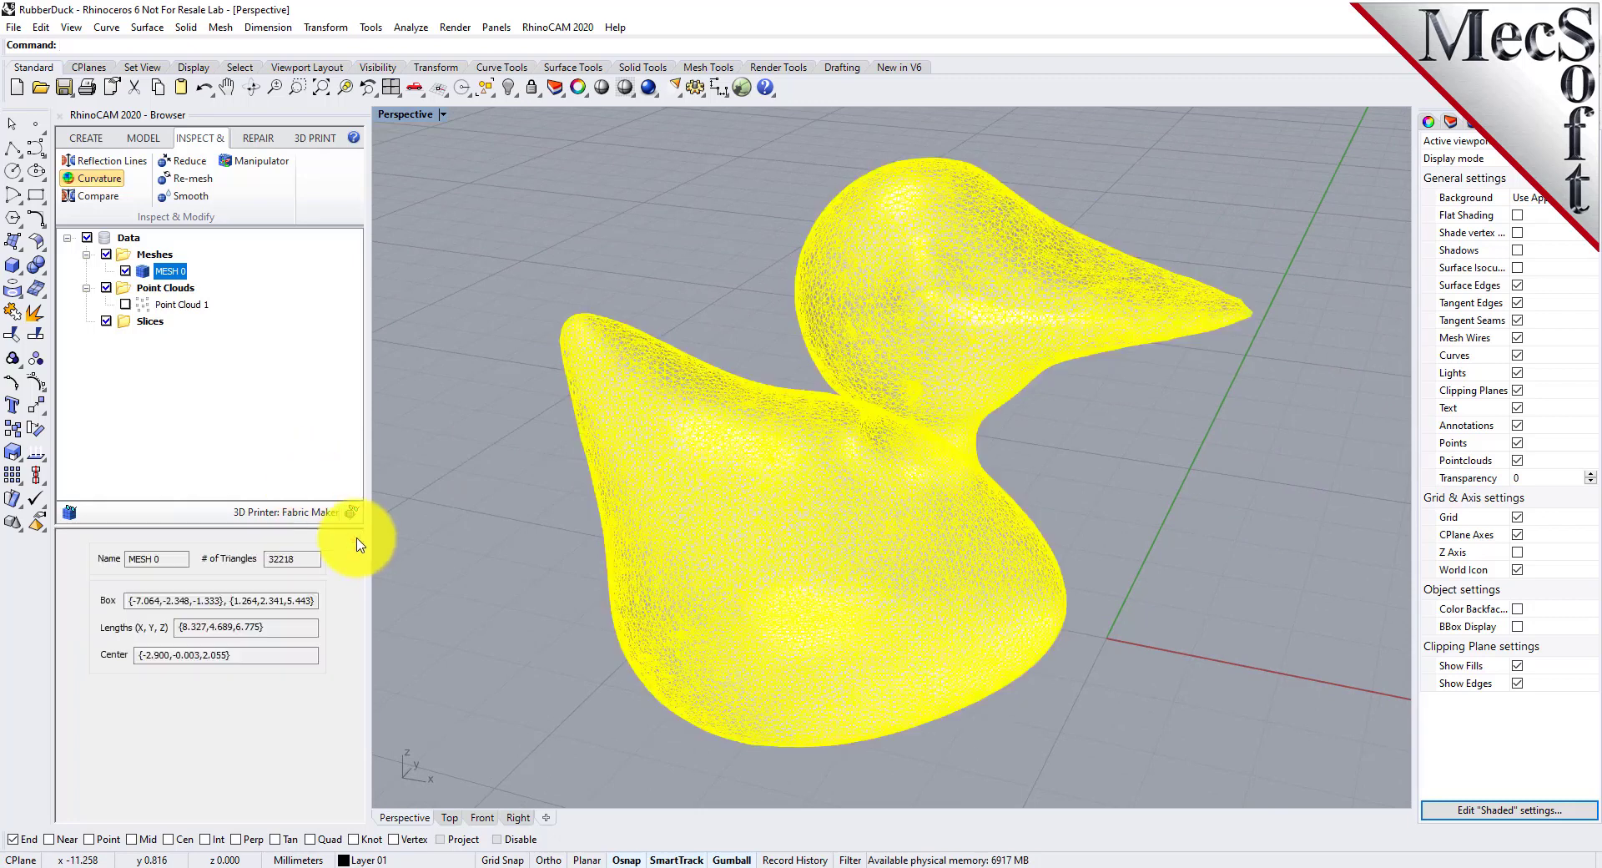
click(488, 513)
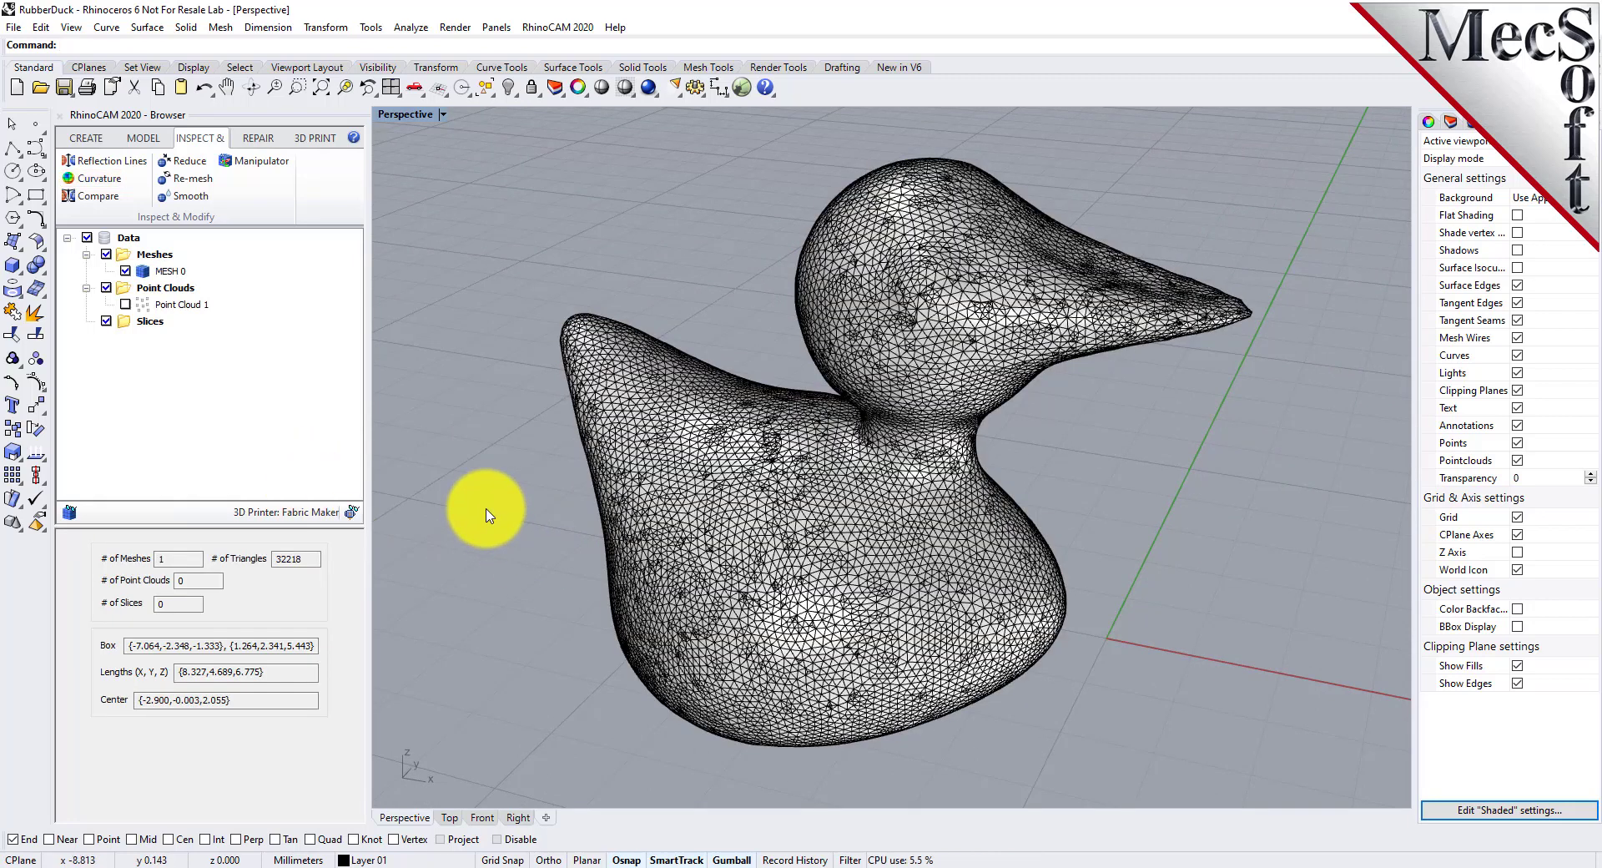
mouse_move(529, 464)
right_down()
mouse_move(505, 555)
mouse_move(465, 557)
right_up()
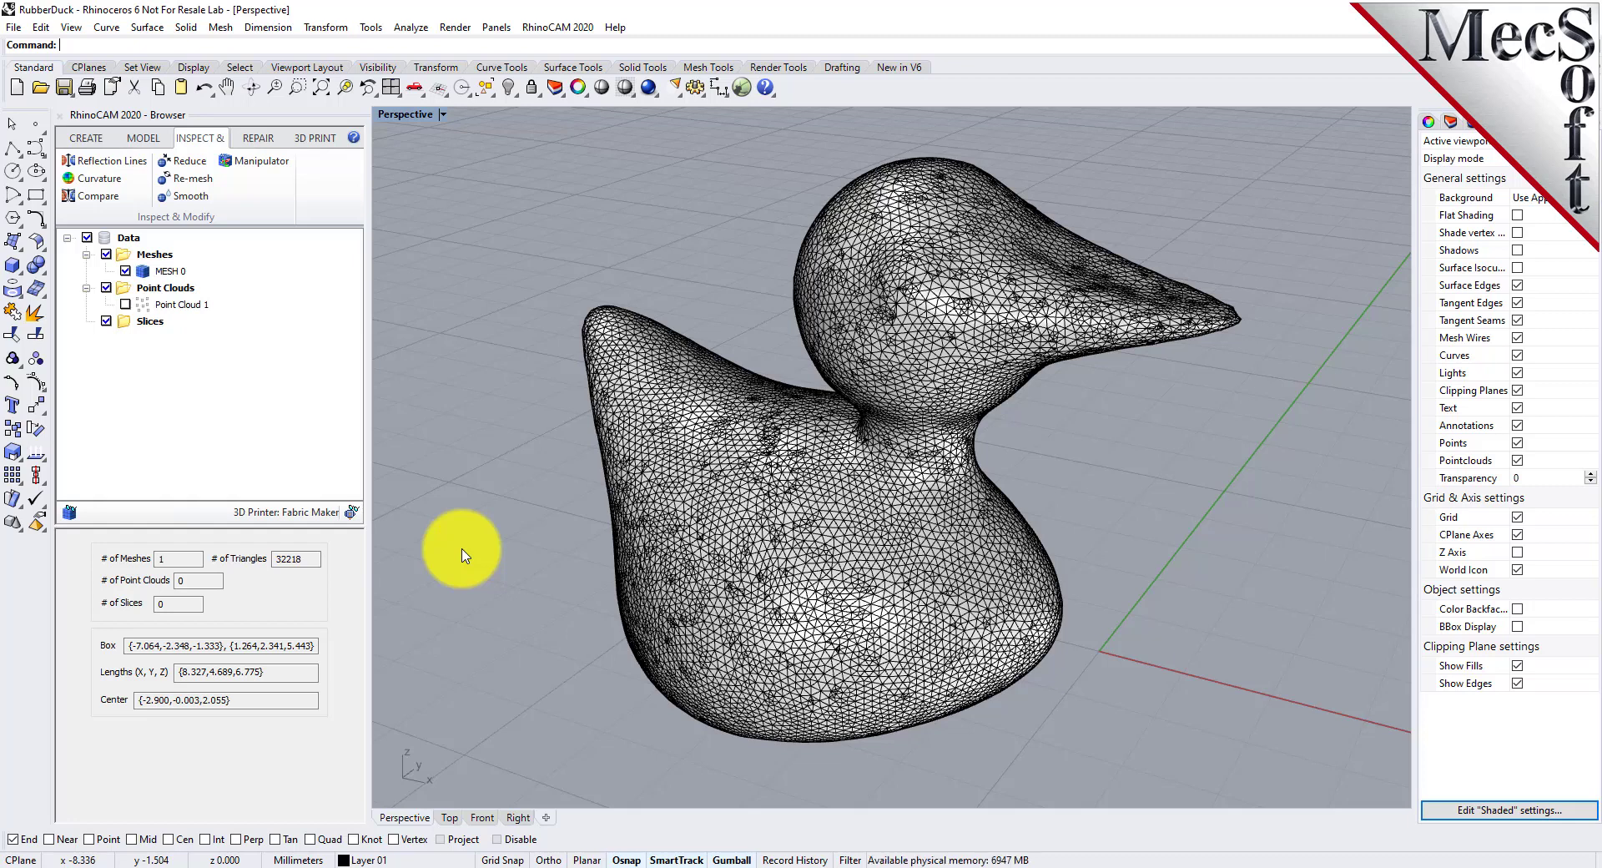
- Slice the duck mesh into contour levels 1 unit apart, creating Slice0
click(145, 138)
click(290, 177)
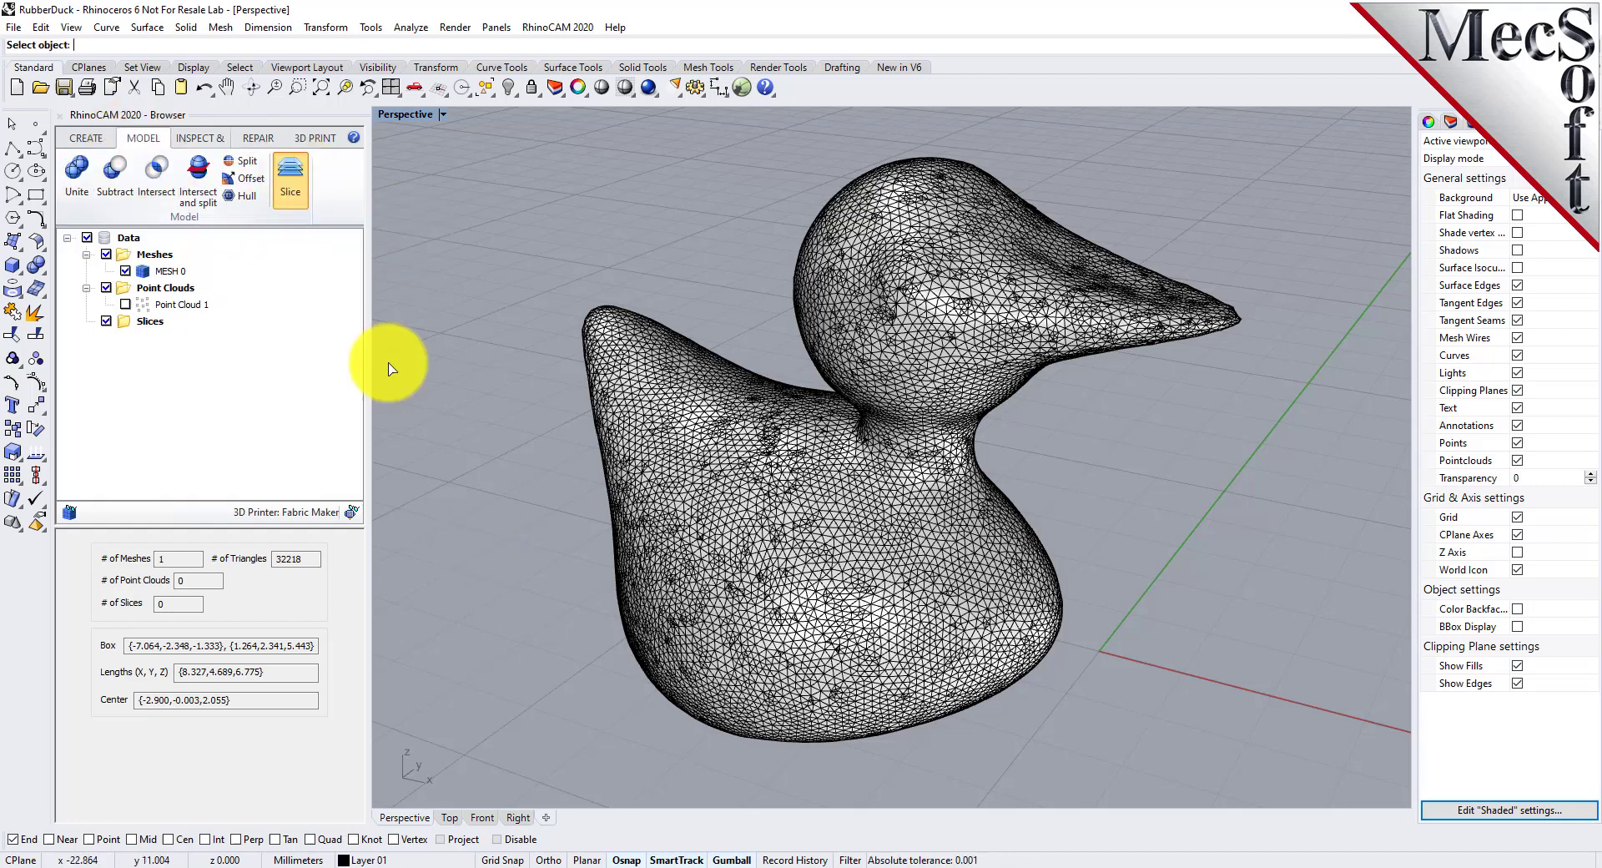
click(659, 474)
right_click(517, 436)
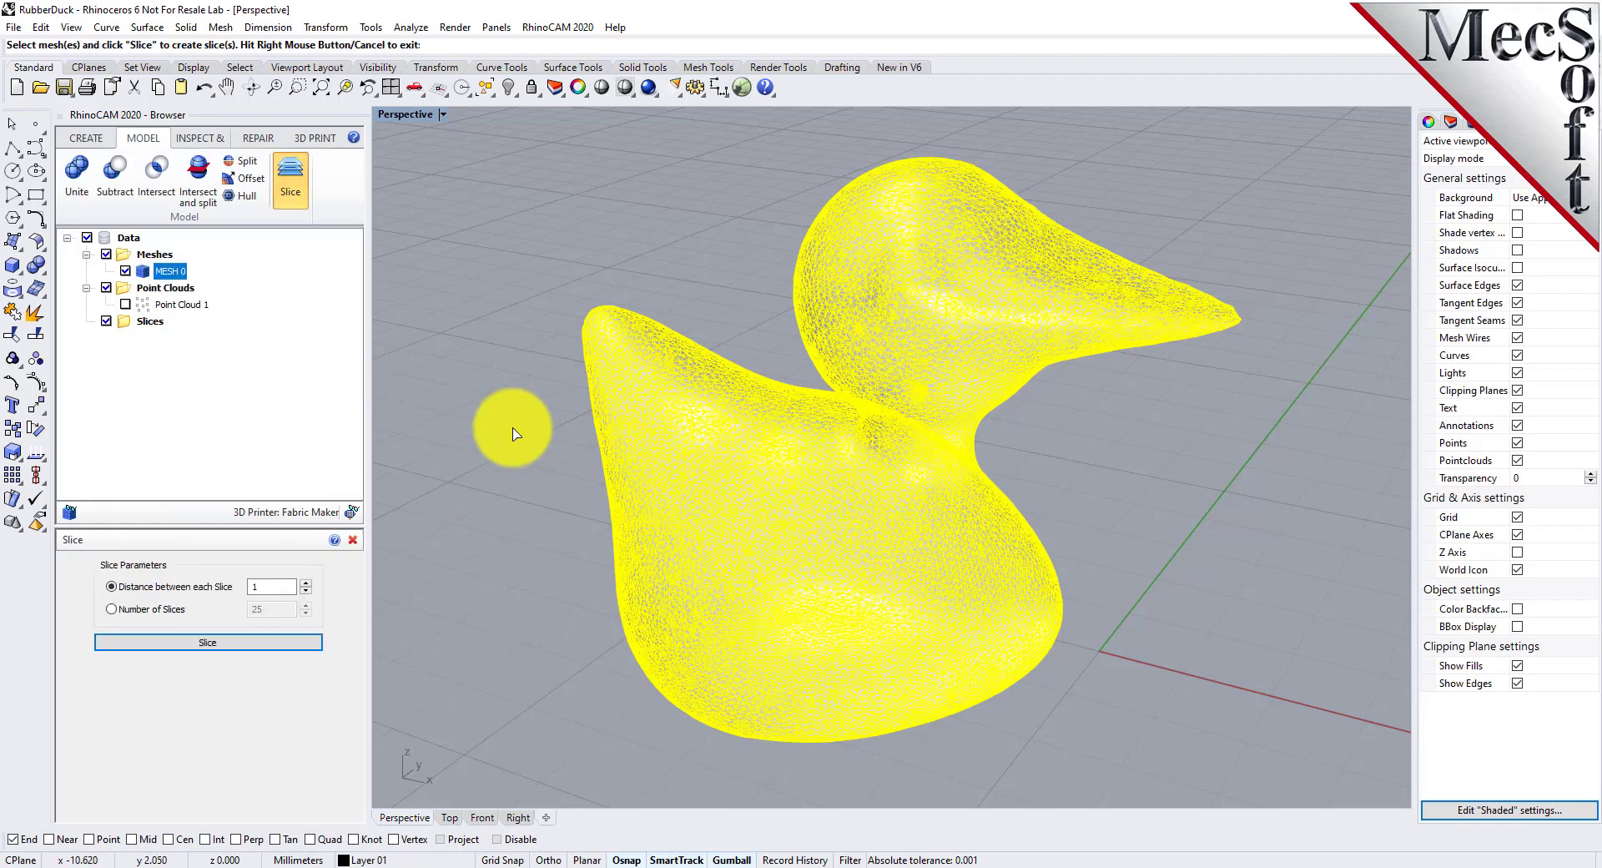
double_click(271, 587)
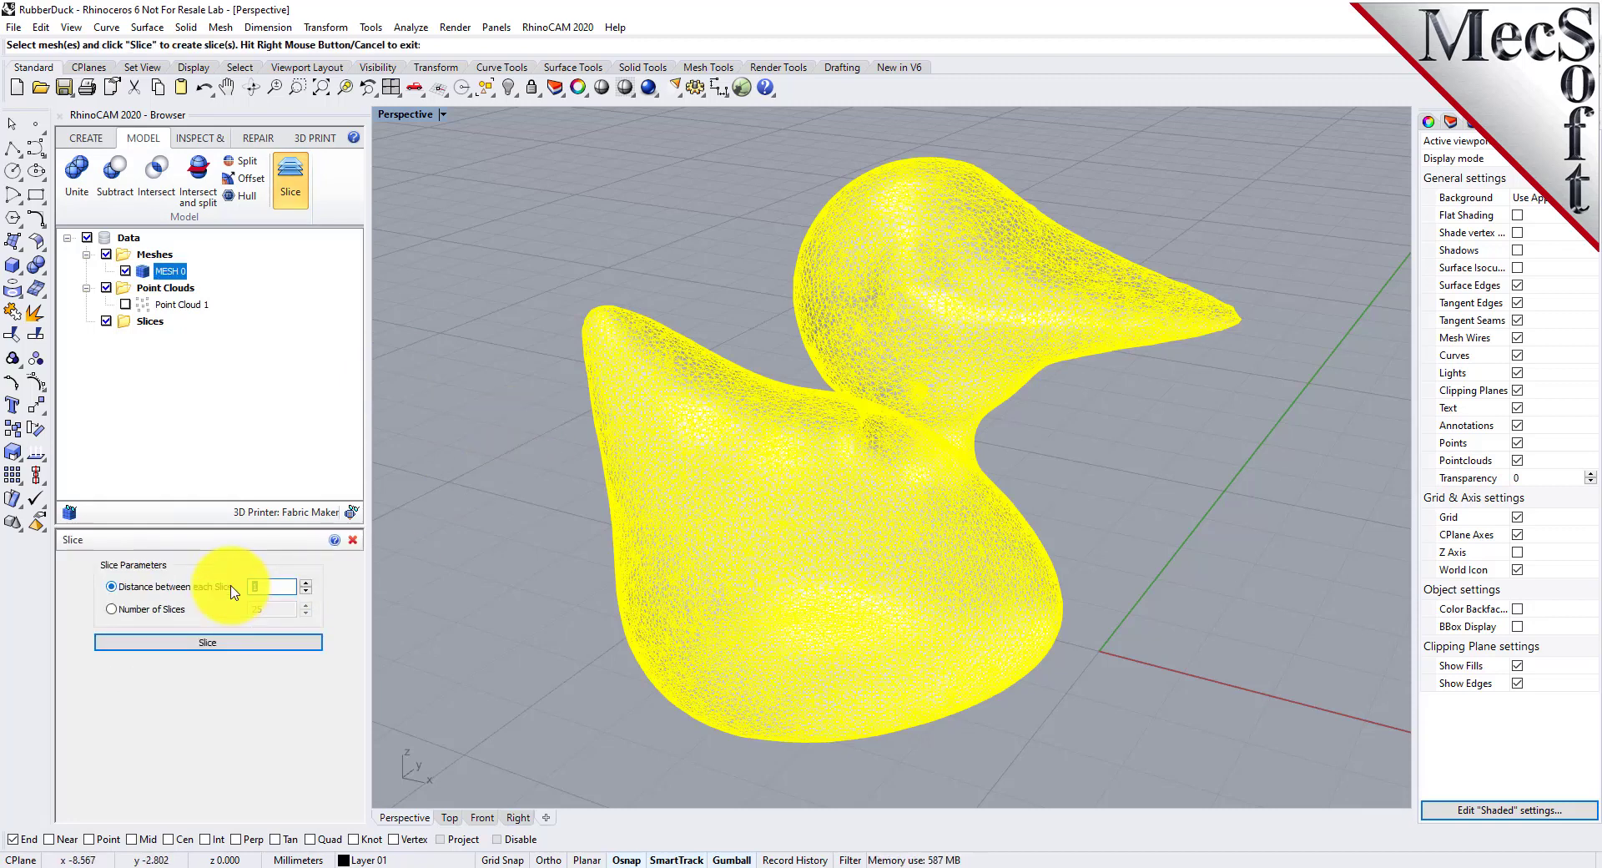
text(0.125)
click(215, 642)
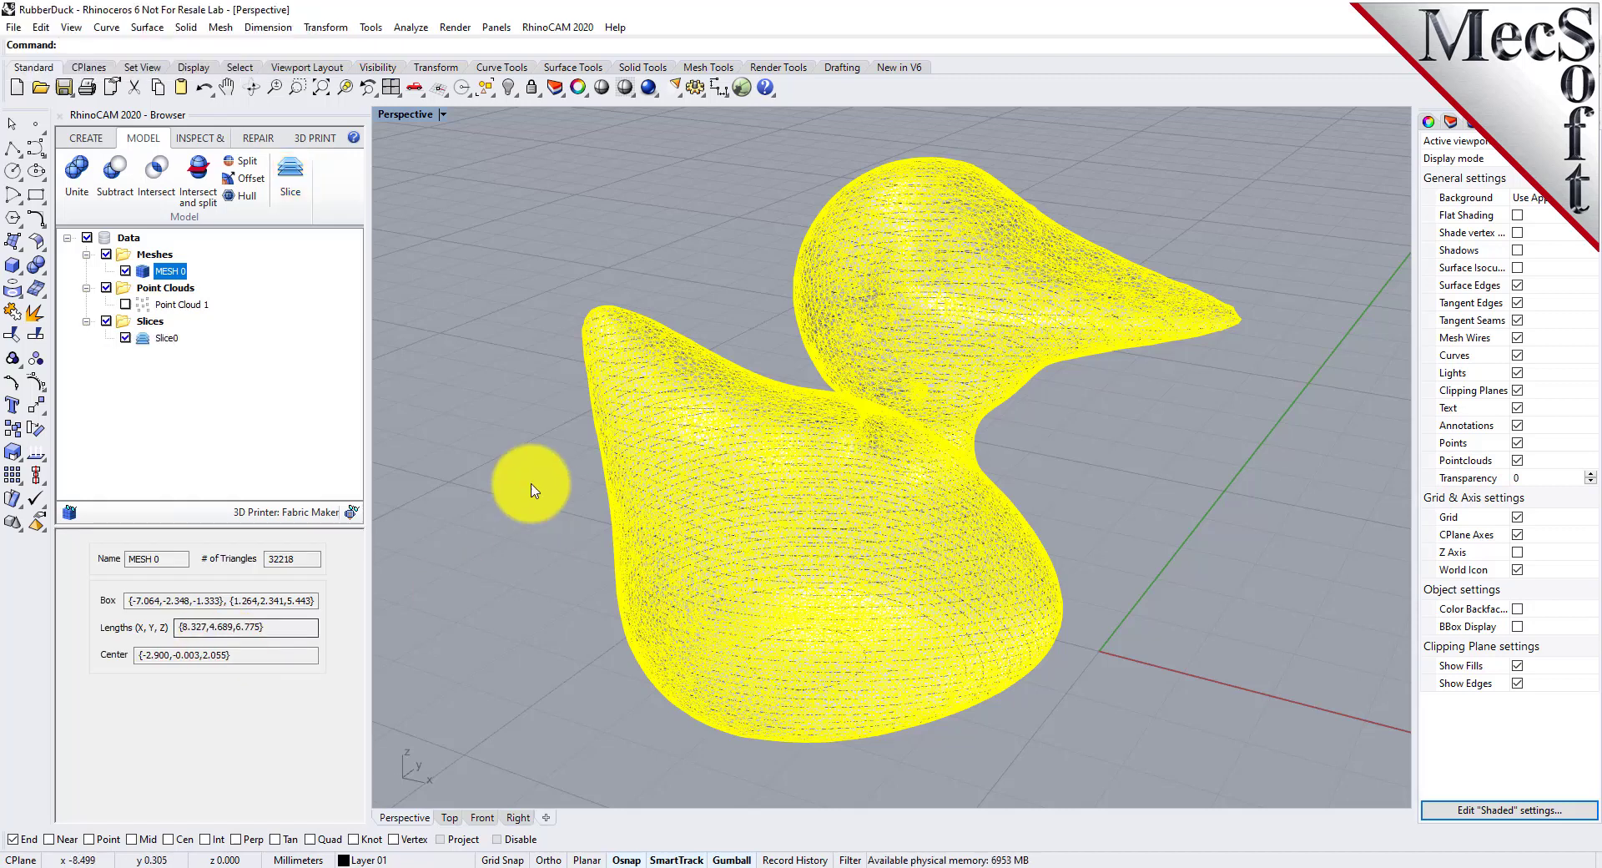
- Hide the duck mesh and view the Slice0 contour curves on their own
click(534, 455)
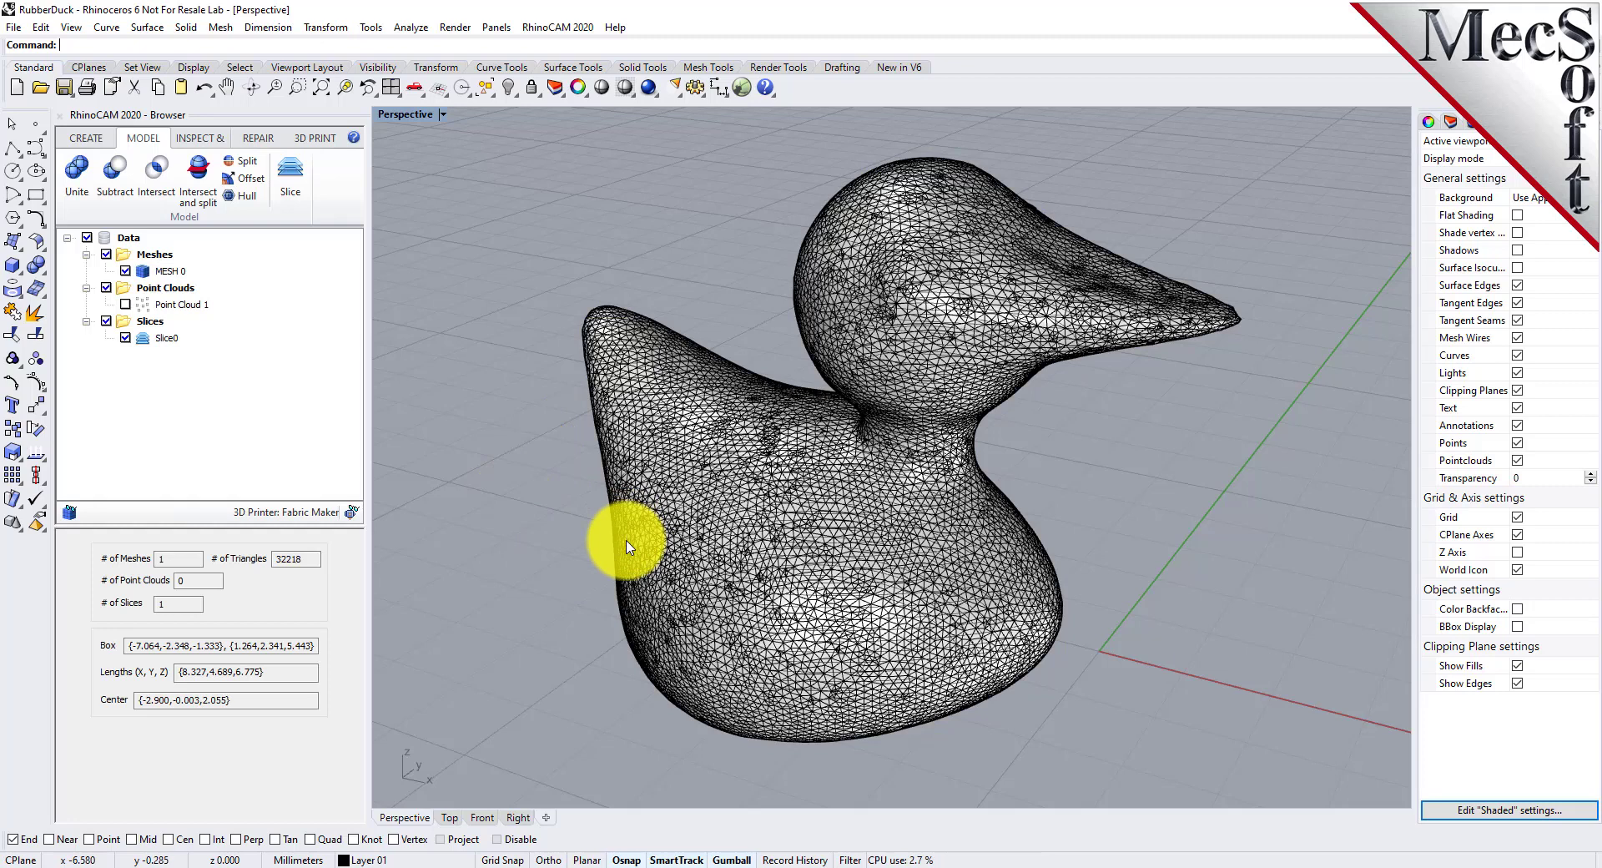
click(167, 338)
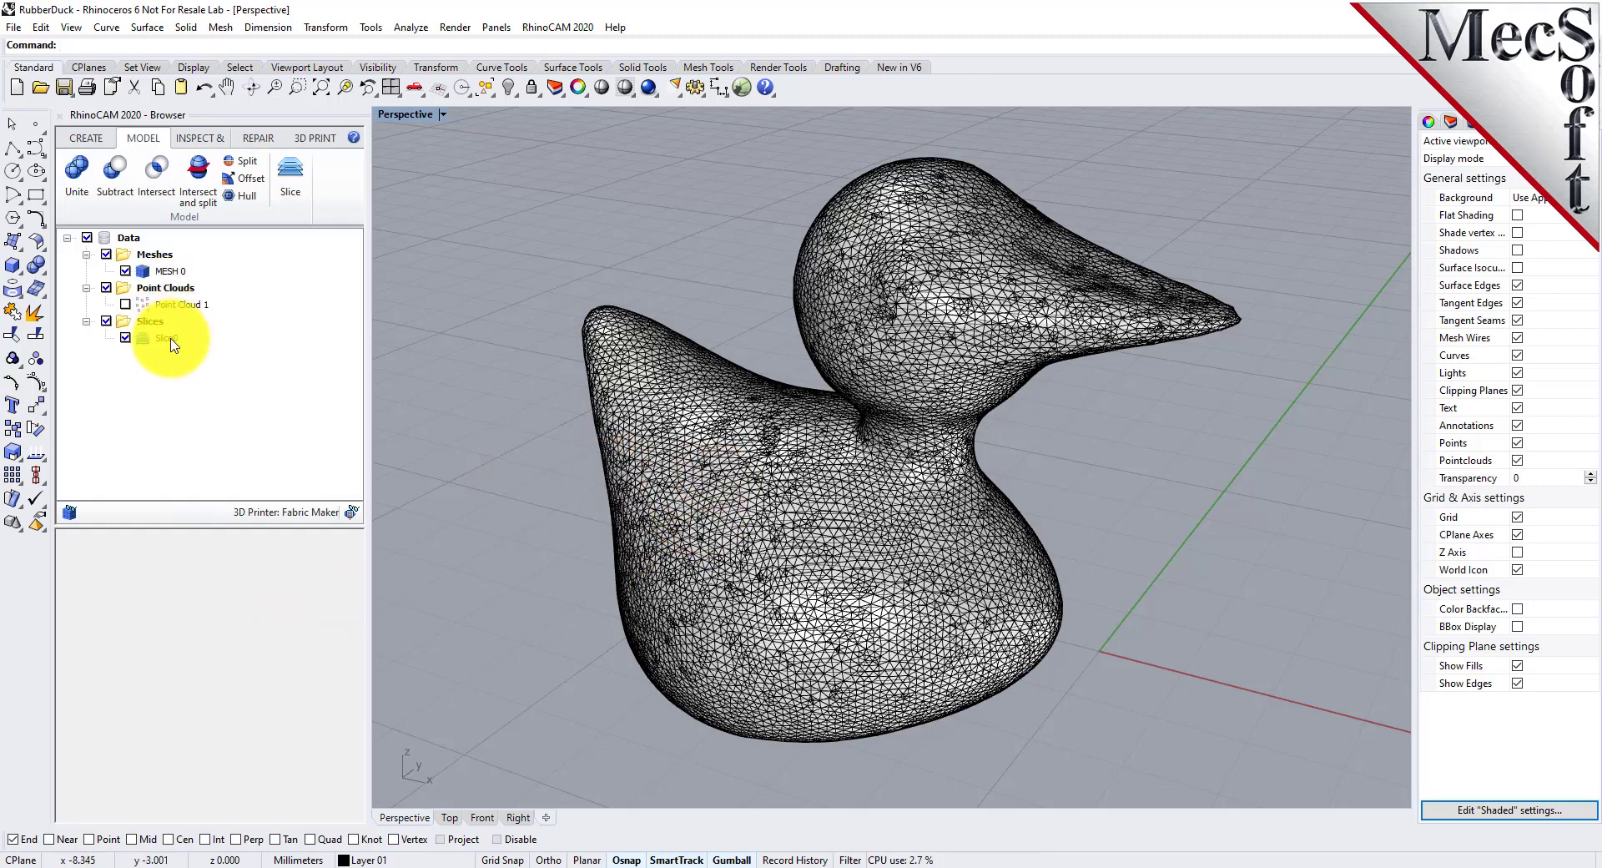
click(126, 272)
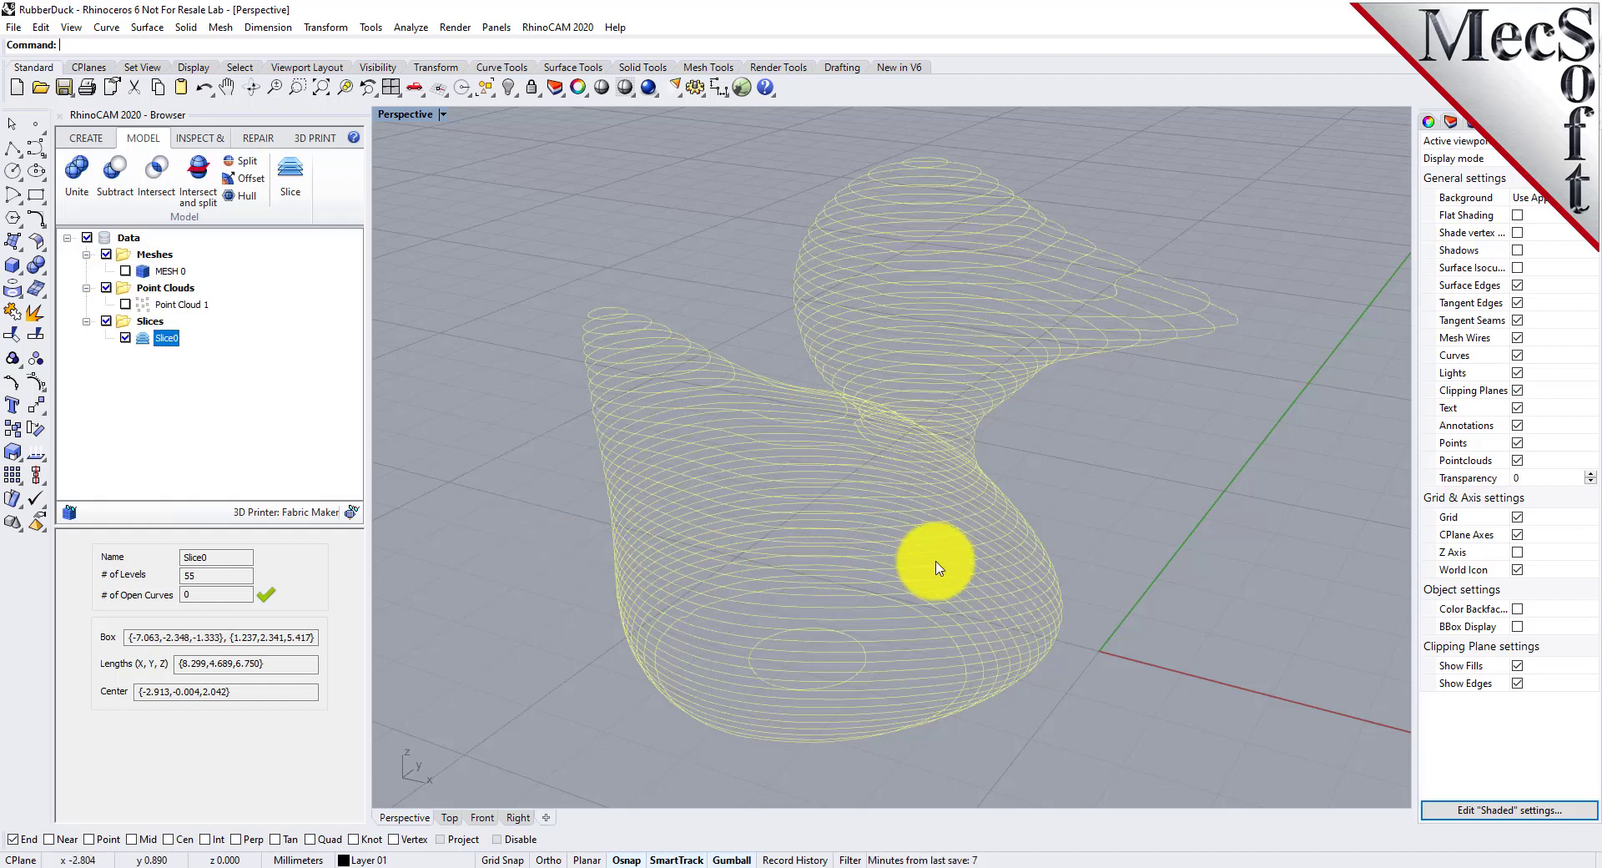
mouse_move(1044, 553)
right_down()
mouse_move(894, 454)
mouse_move(790, 451)
mouse_move(858, 458)
mouse_move(973, 561)
mouse_move(1062, 463)
mouse_move(1129, 459)
mouse_move(1105, 553)
mouse_move(1076, 493)
mouse_move(1077, 372)
mouse_move(1079, 576)
mouse_move(1061, 550)
mouse_move(1044, 565)
mouse_move(1079, 554)
right_up()
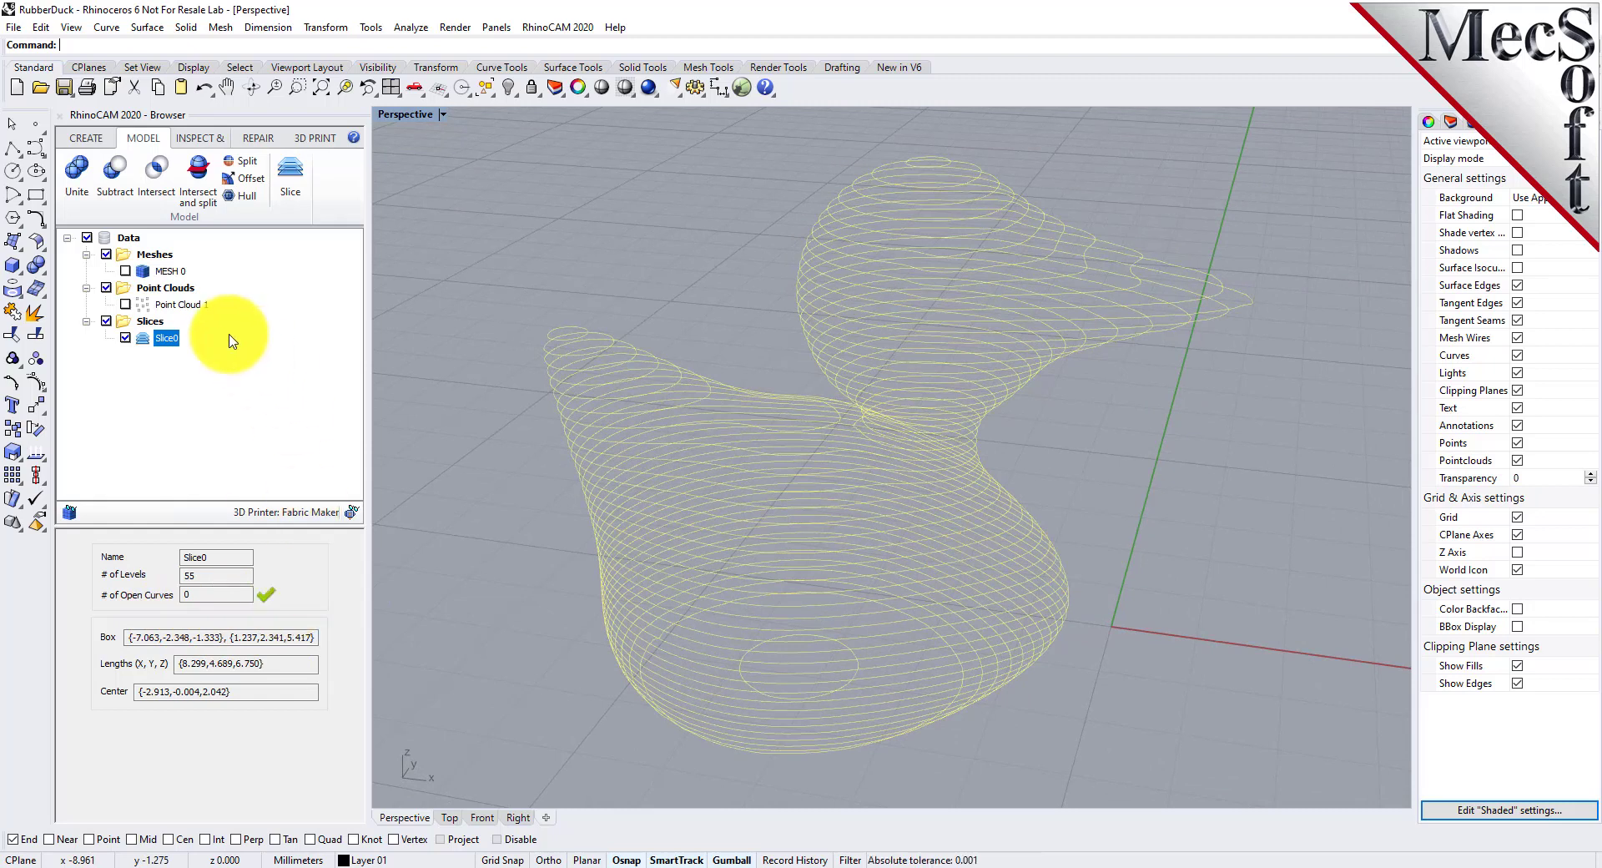
- Hide the Slice0 curves and show the duck mesh MESH 0 again
click(125, 338)
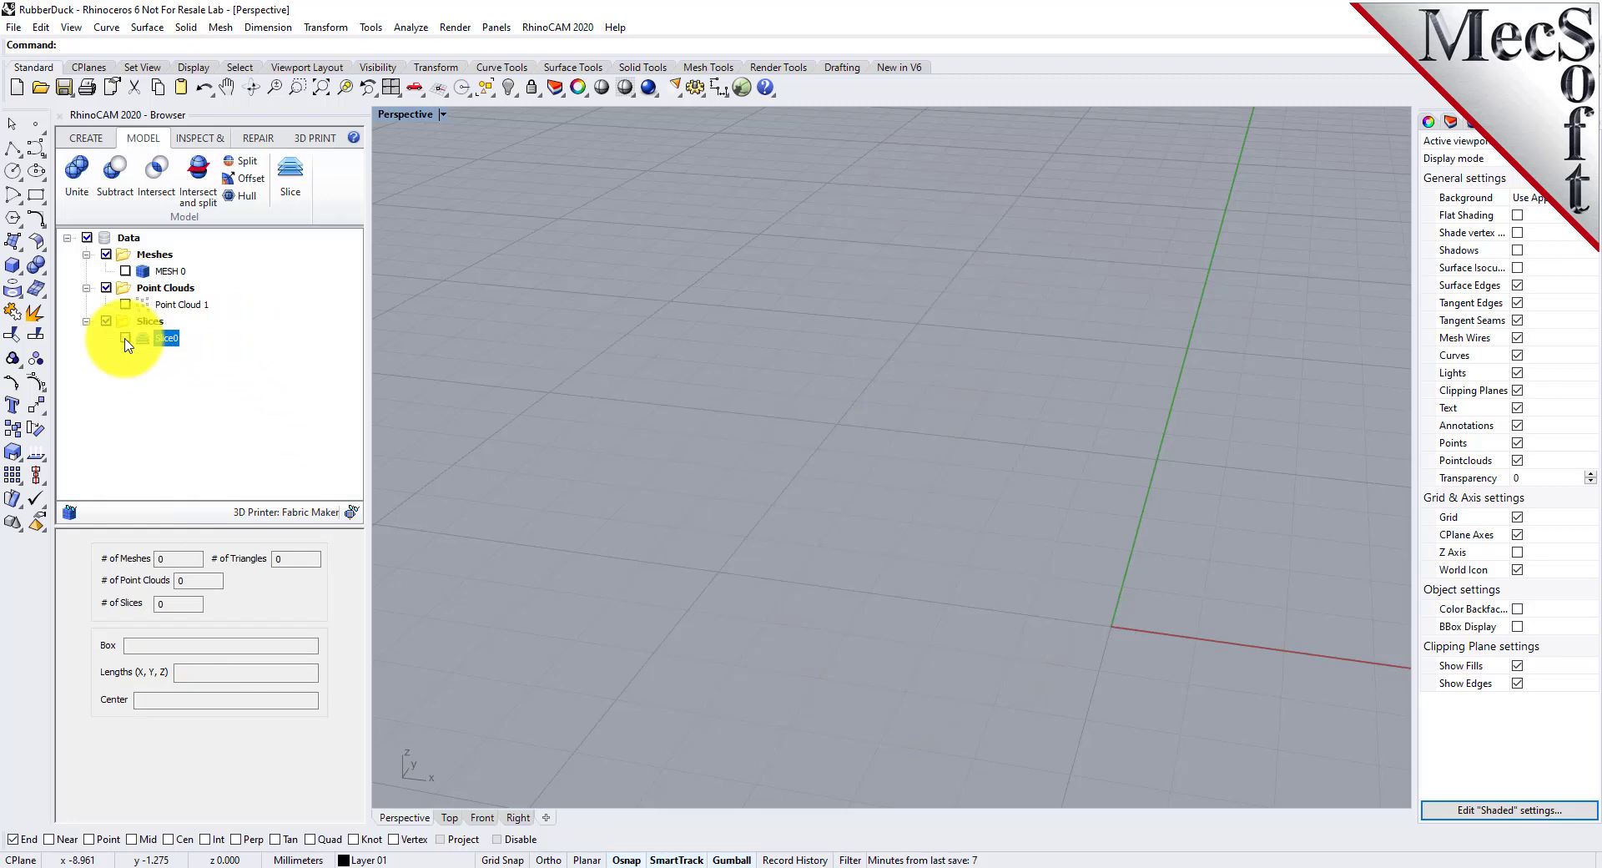
click(125, 271)
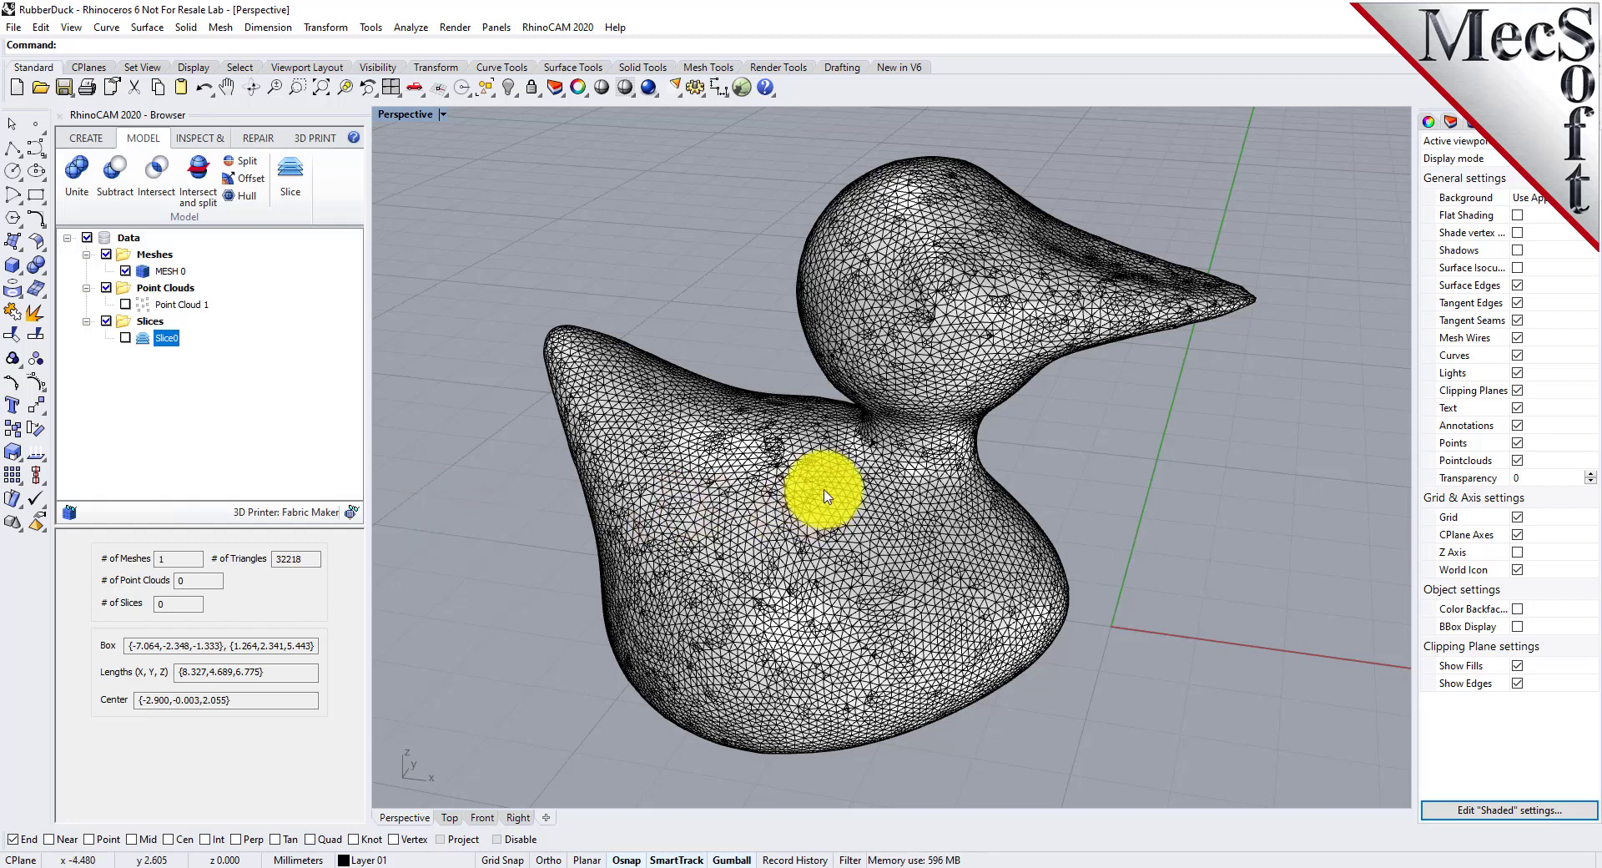
mouse_move(822, 488)
right_down()
mouse_move(833, 473)
mouse_move(762, 490)
mouse_move(793, 490)
right_up()
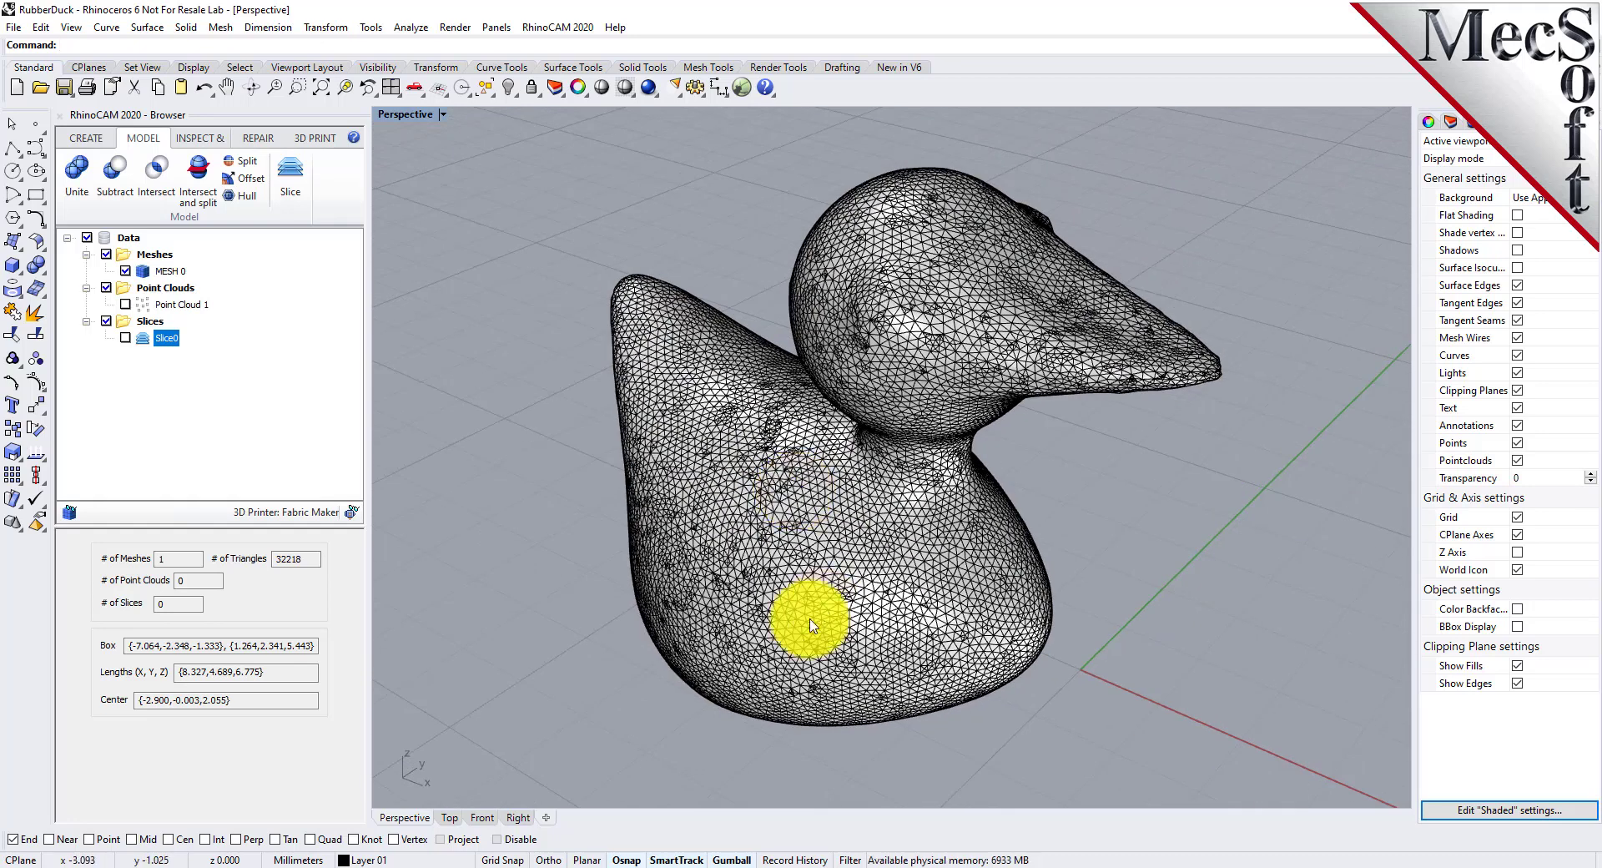
- Rotate the duck mesh 90 degrees with the gumball onto its side
click(777, 460)
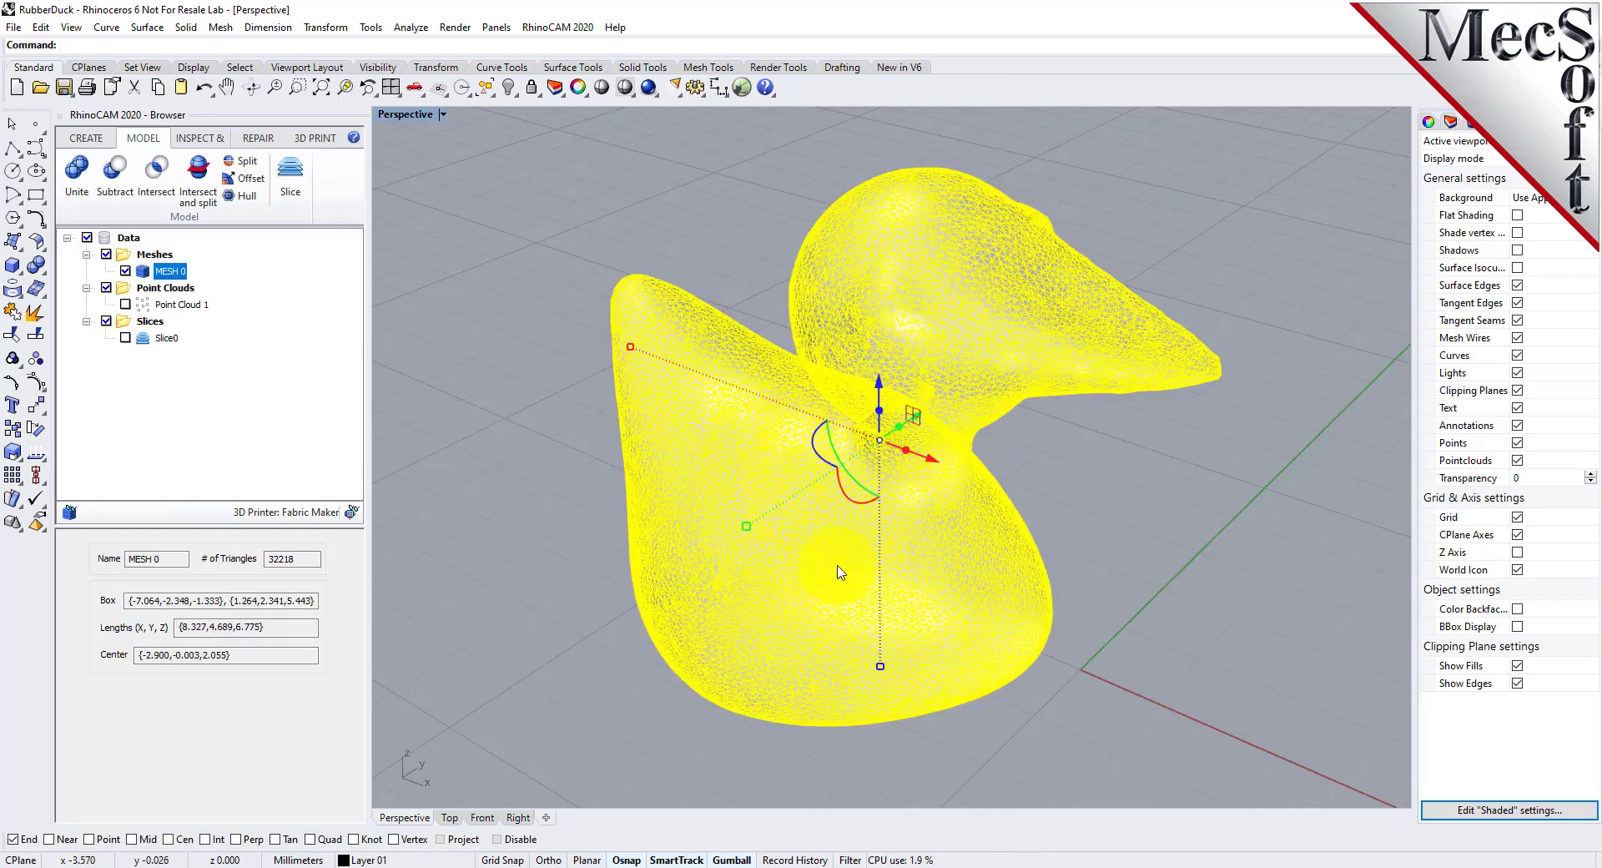
click(864, 511)
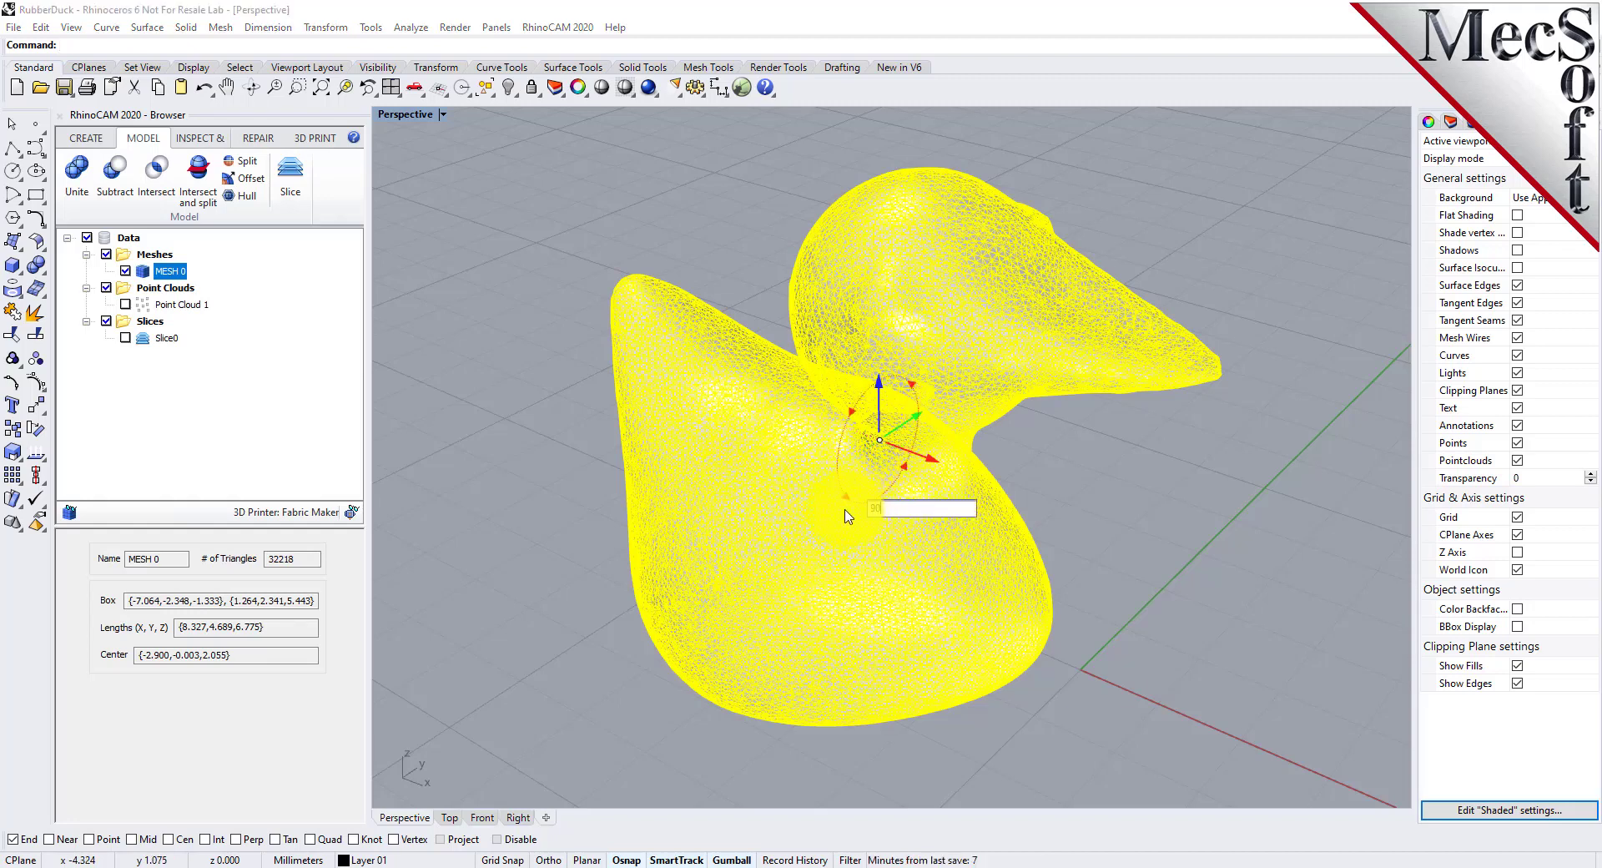
key(Return)
click(451, 433)
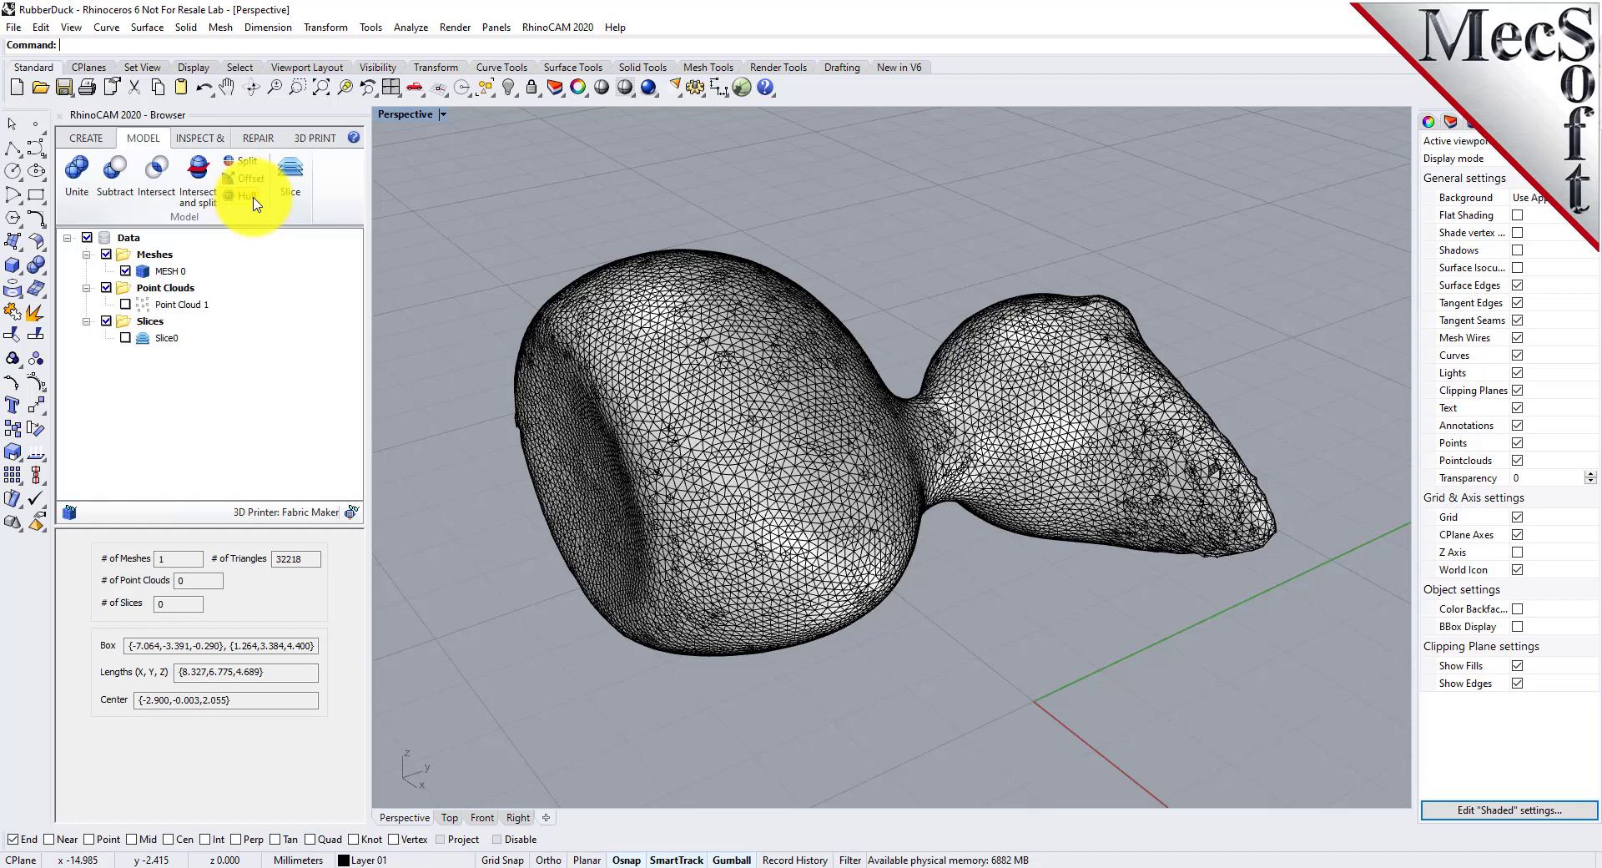
- Offset the duck mesh by -0.1 with an adjusted tolerance, creating MESH 7
click(249, 178)
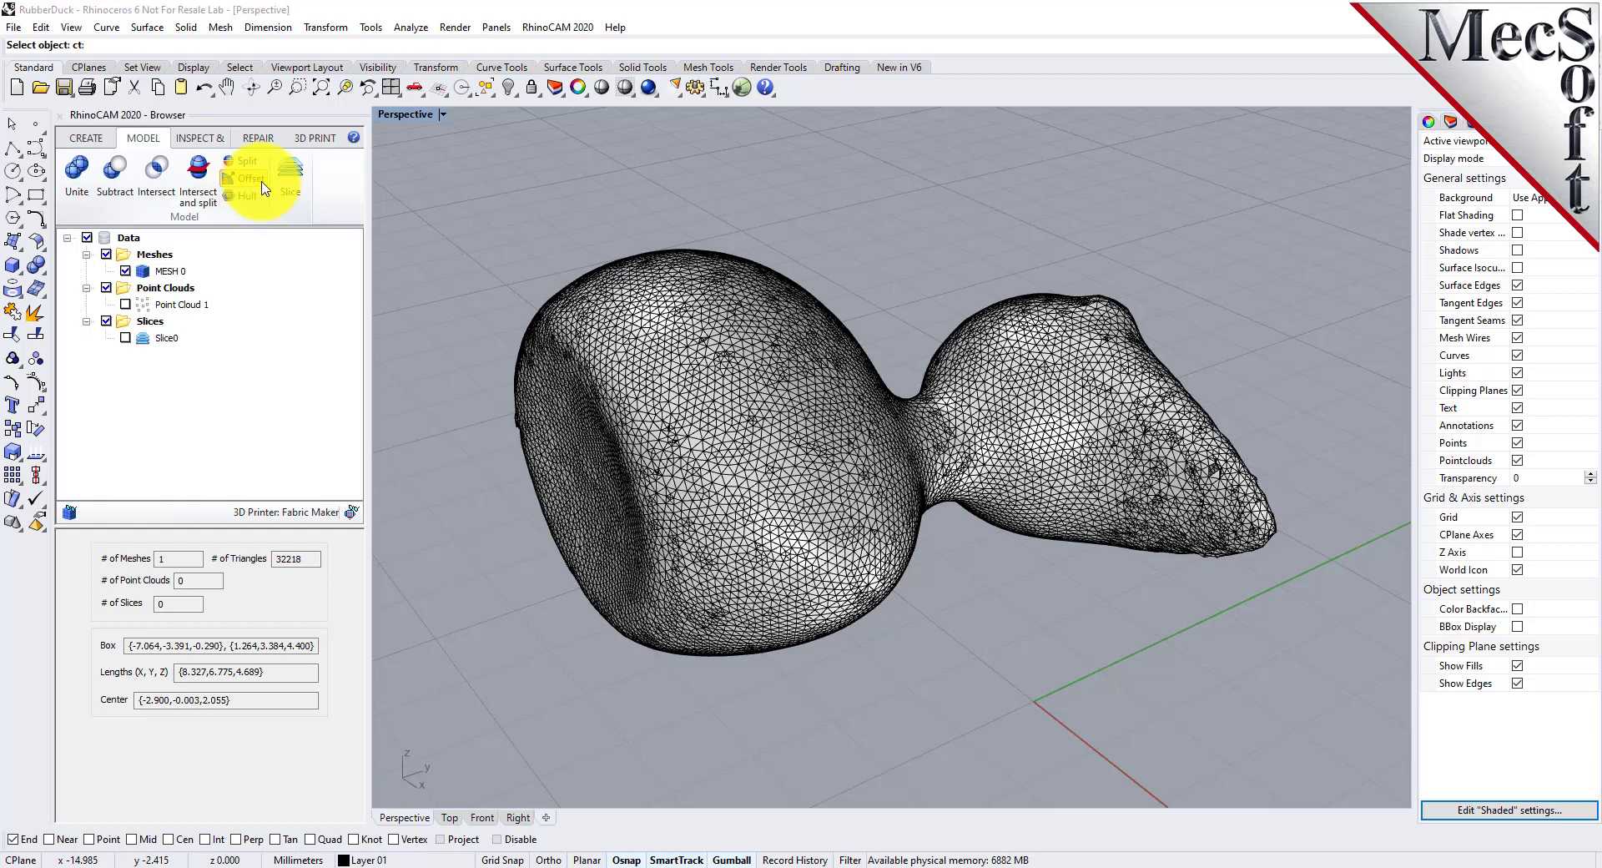
click(596, 332)
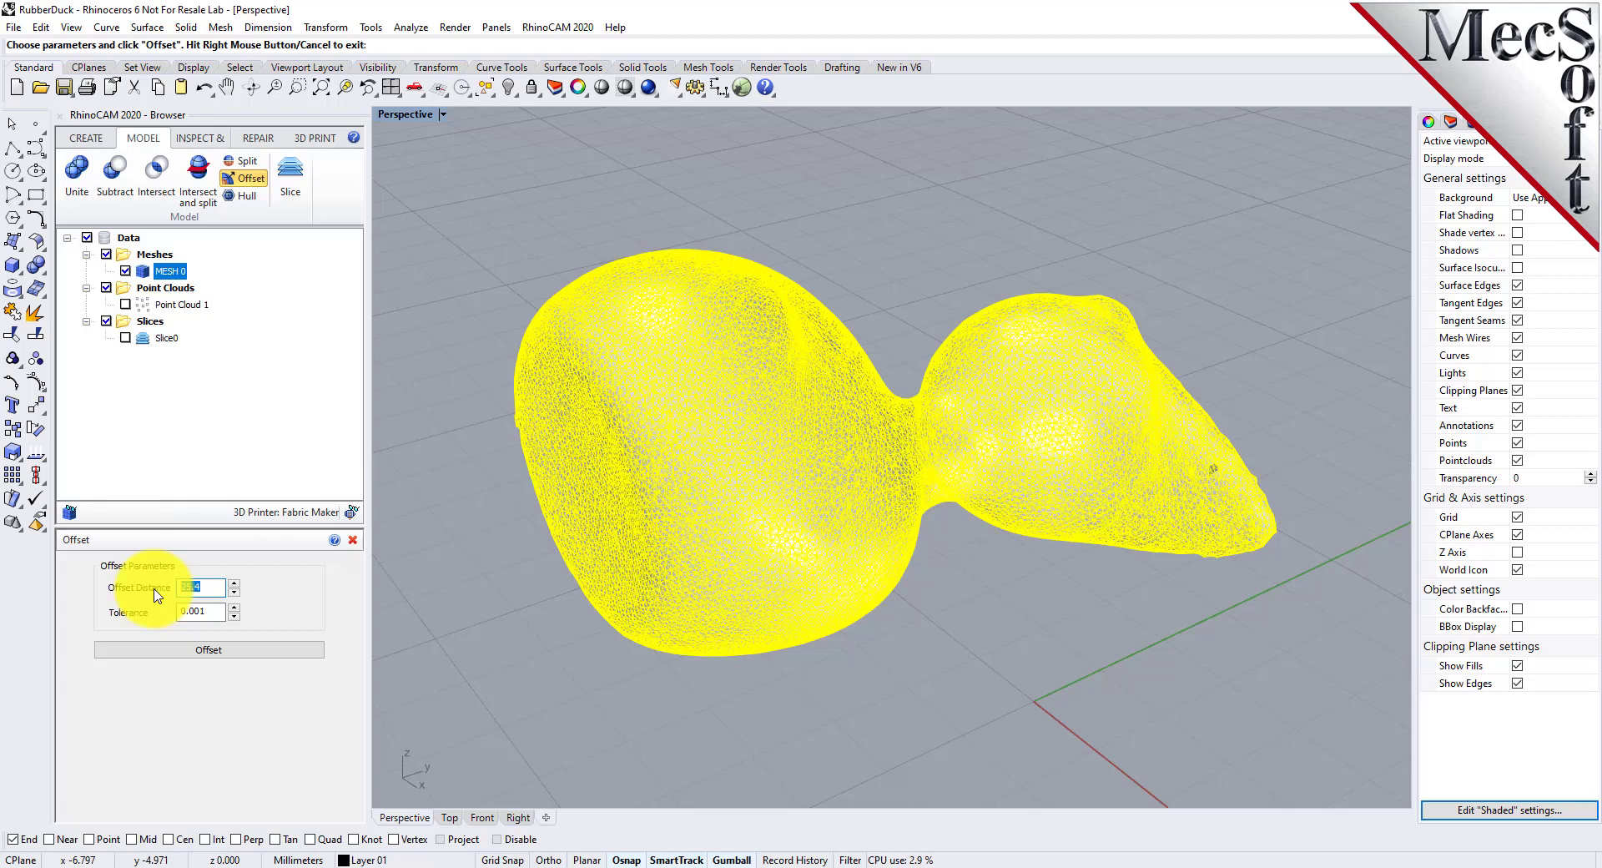
text(-0.1)
double_click(216, 615)
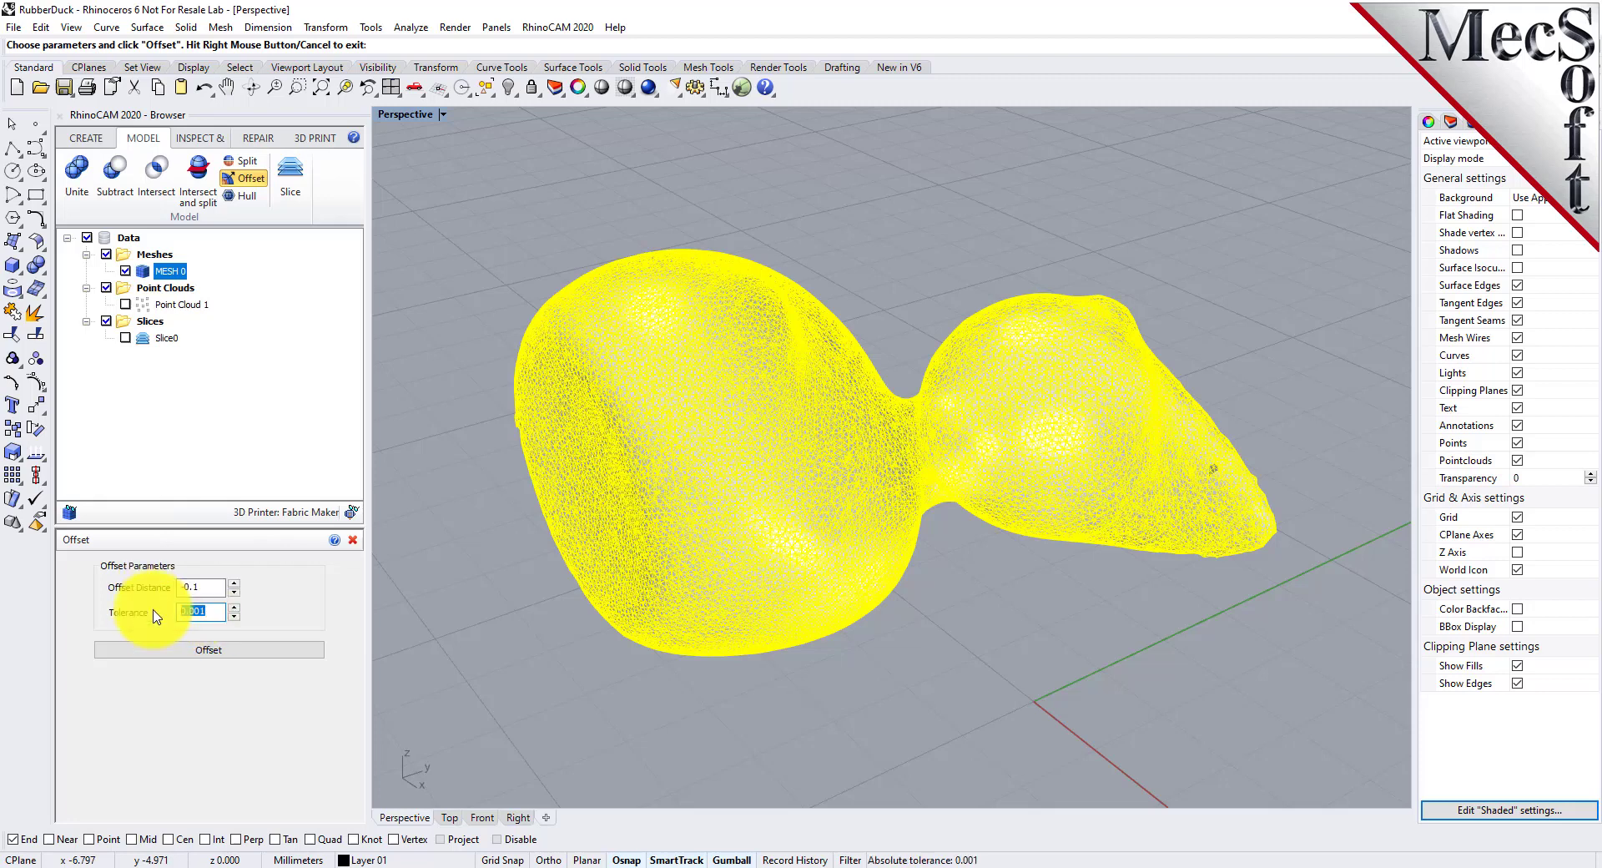
text(0.)
click(221, 649)
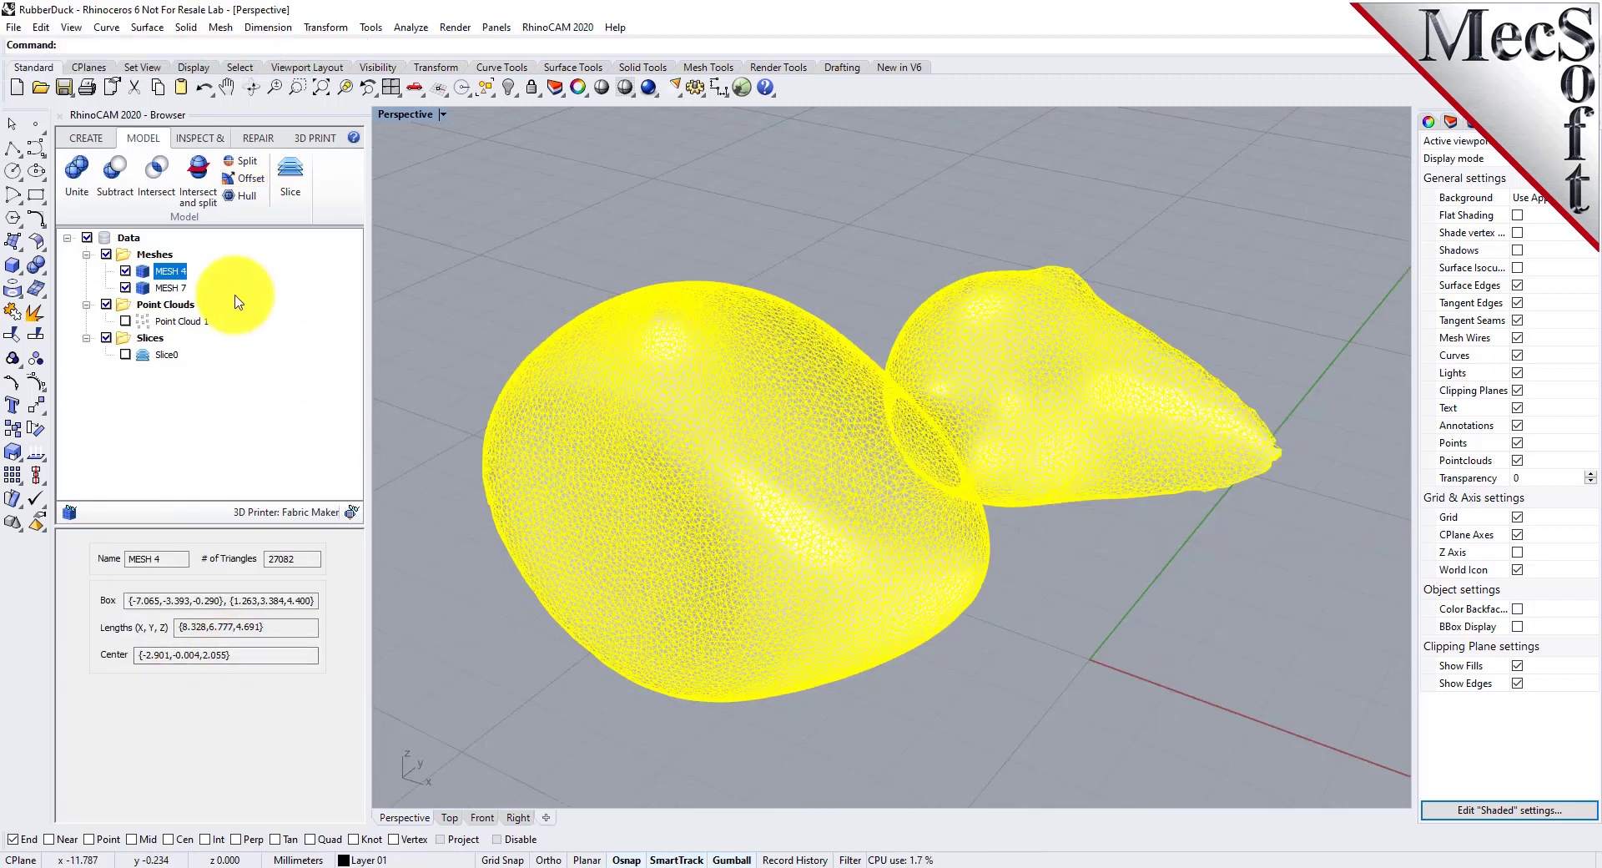
- Select MESH 4 and MESH 7 in the tree and compare them from above
click(170, 271)
shift+click(173, 287)
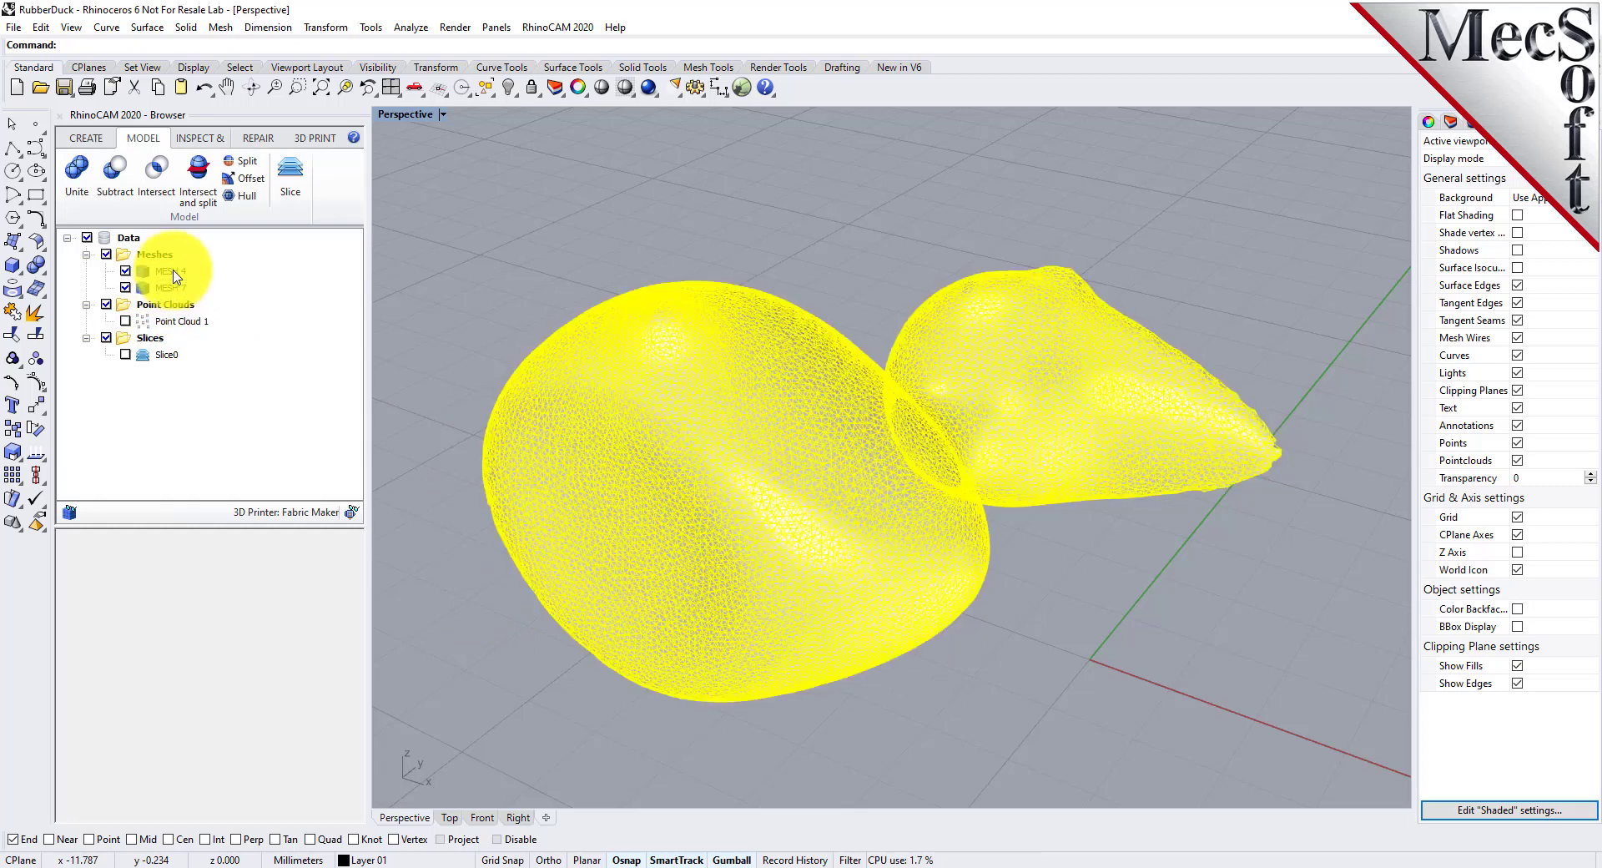
click(171, 287)
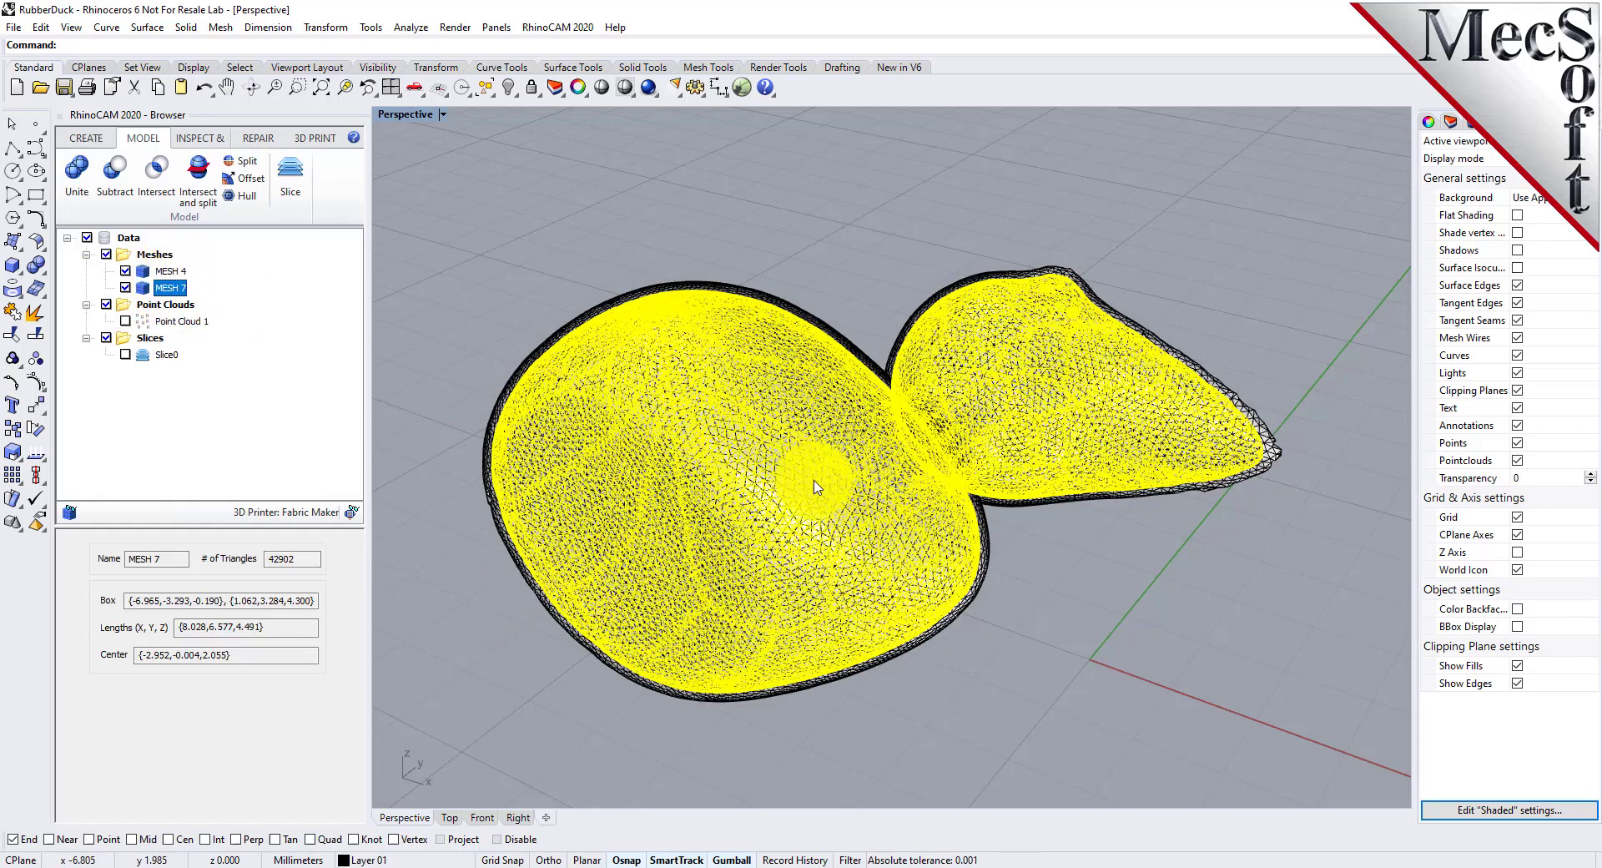
mouse_move(838, 480)
right_down()
mouse_move(845, 549)
mouse_move(822, 468)
right_up()
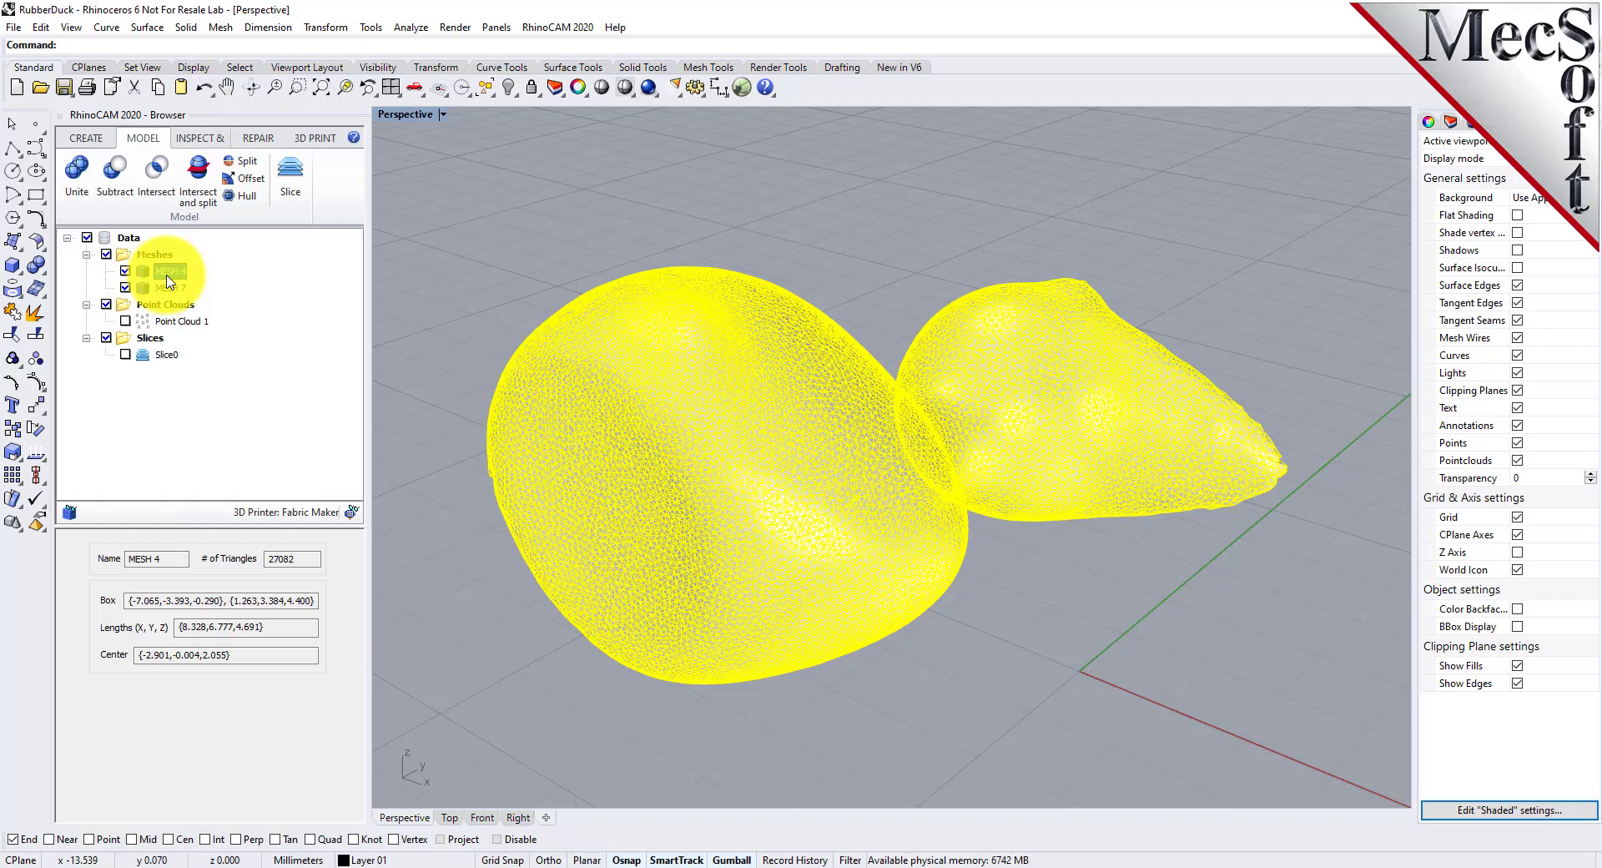
- Window-select both duck shell meshes as the objects to split
click(445, 353)
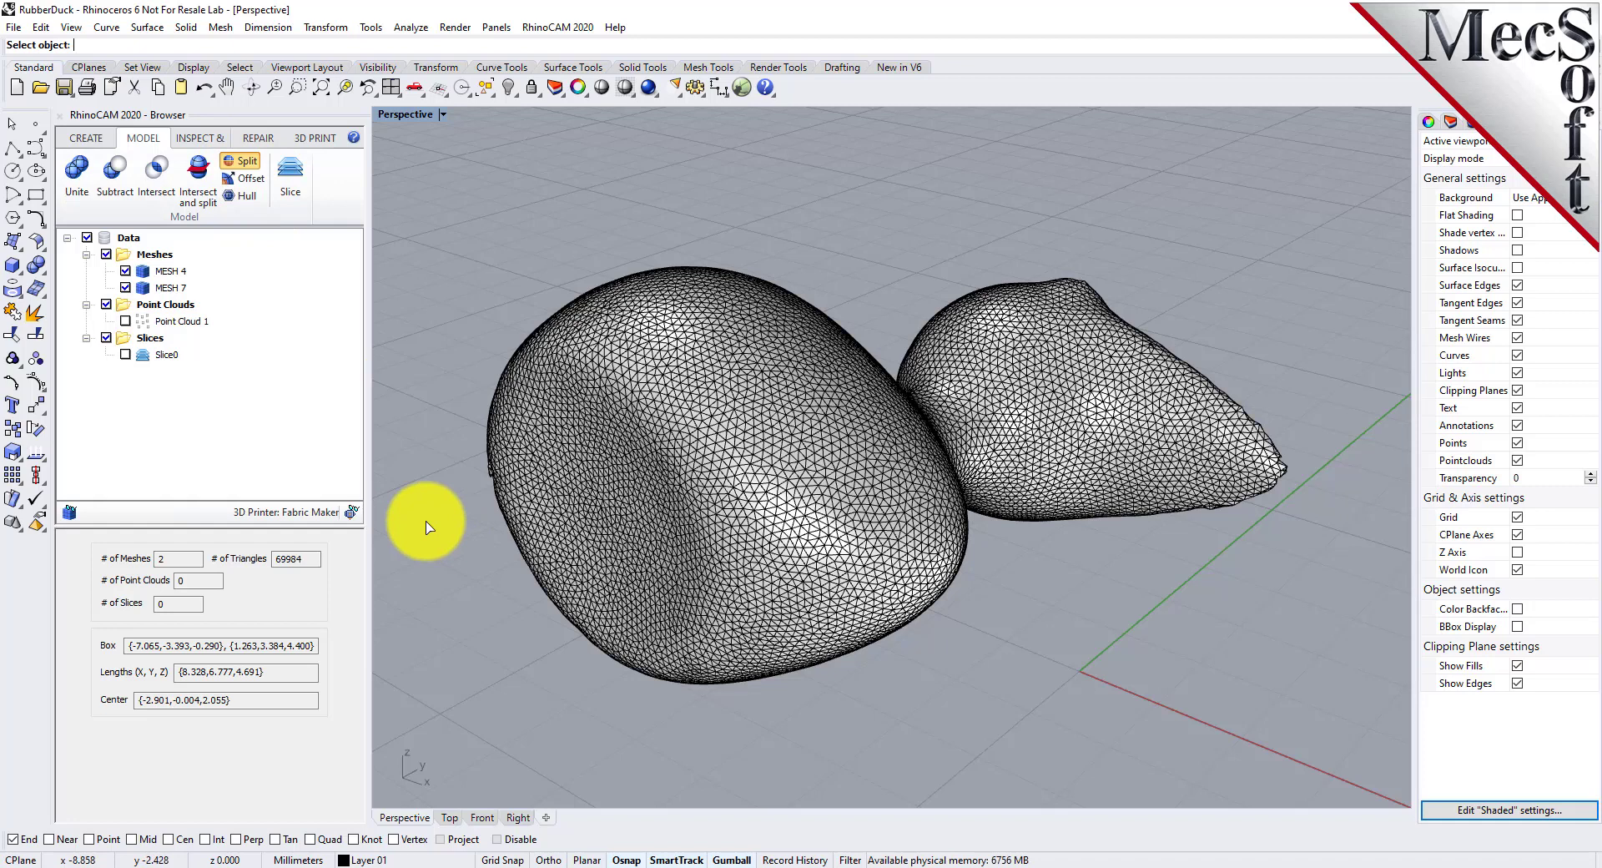
drag(431, 754, 1330, 200)
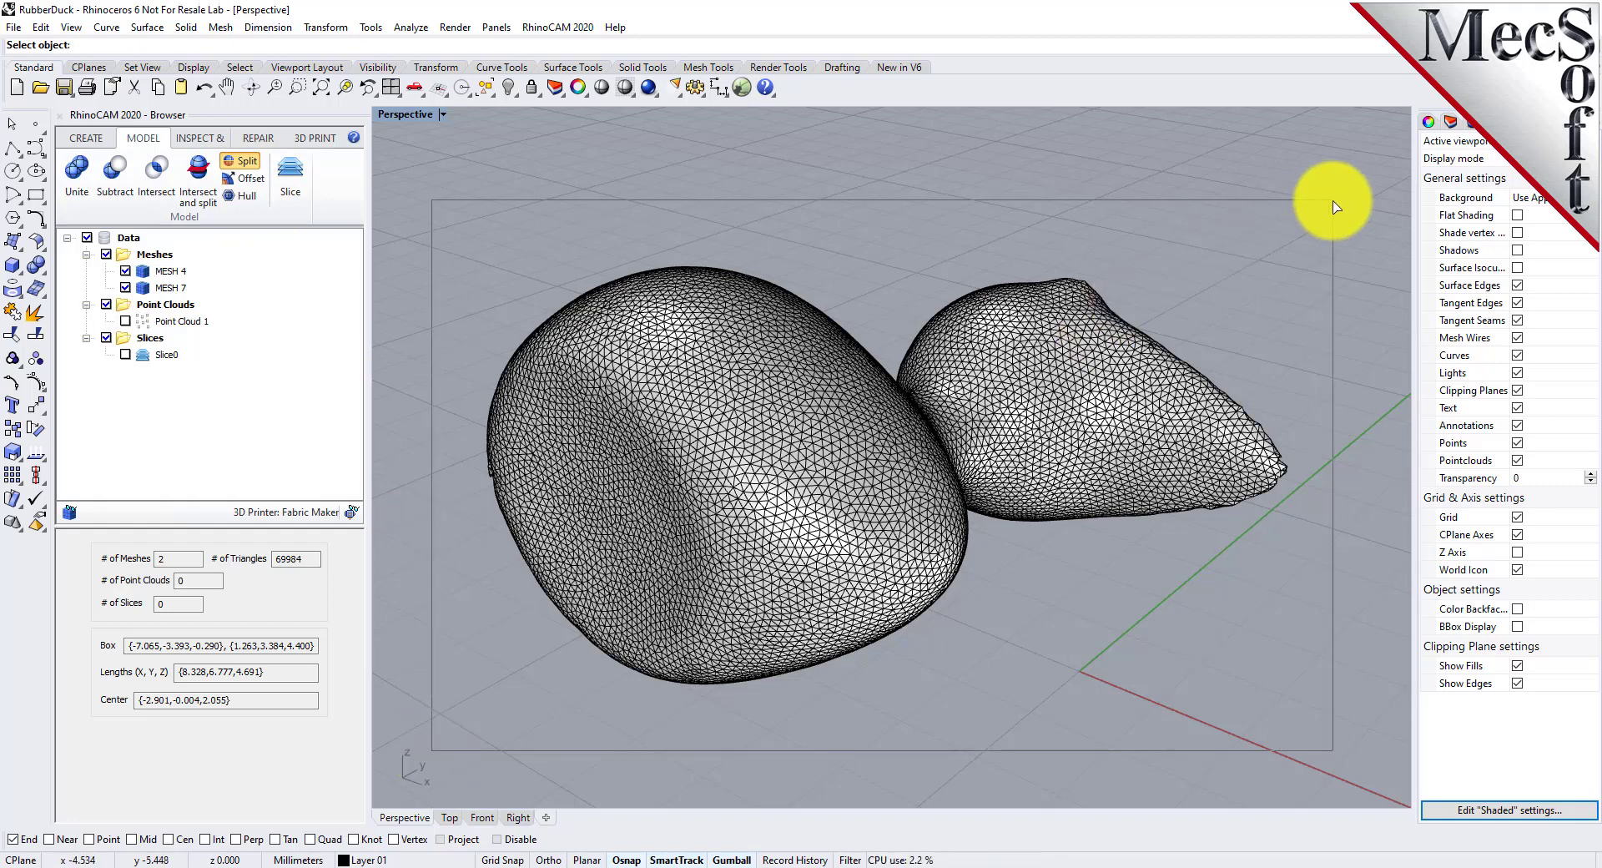
key(Return)
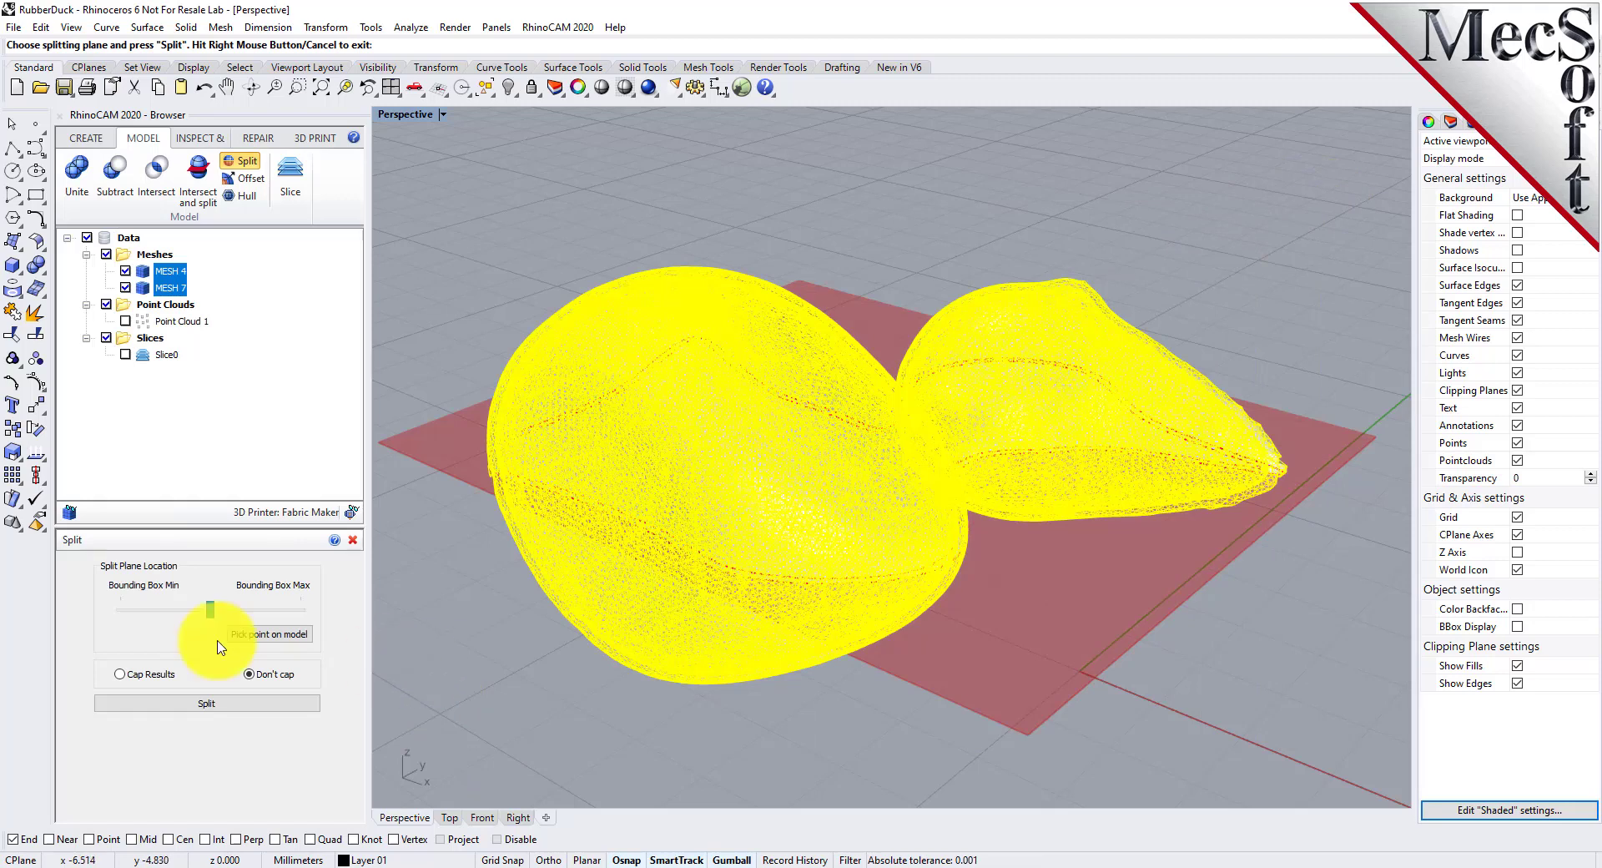
- Lower the split plane and split with capped results into MESH 8 to MESH 12
mouse_move(210, 609)
mouse_down()
mouse_move(163, 617)
mouse_move(234, 626)
mouse_move(212, 627)
mouse_up()
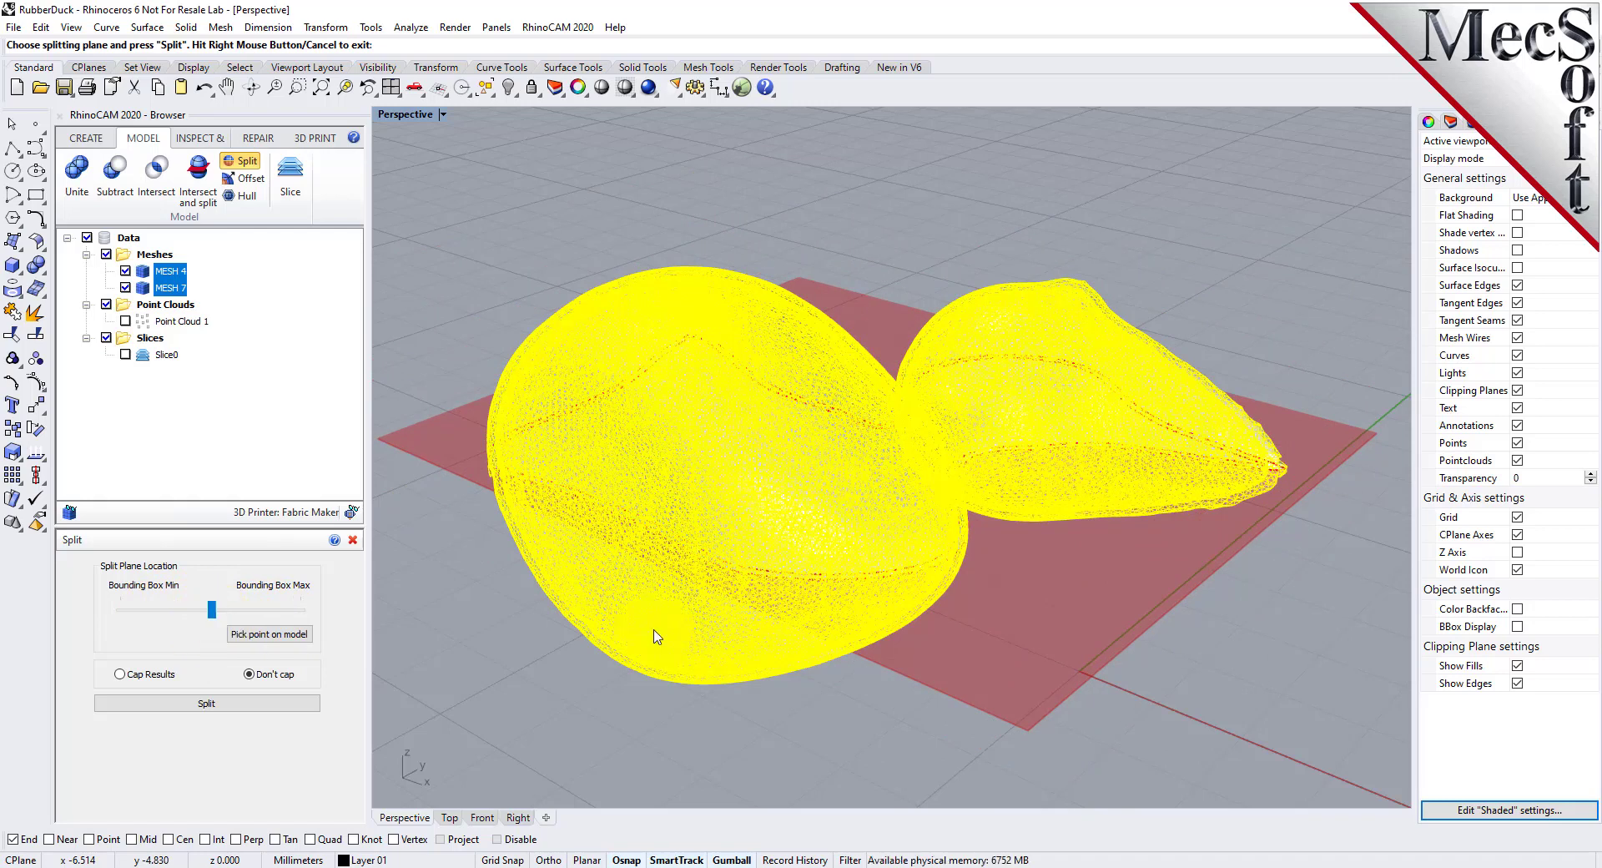
scroll(1360, 484, up, 5)
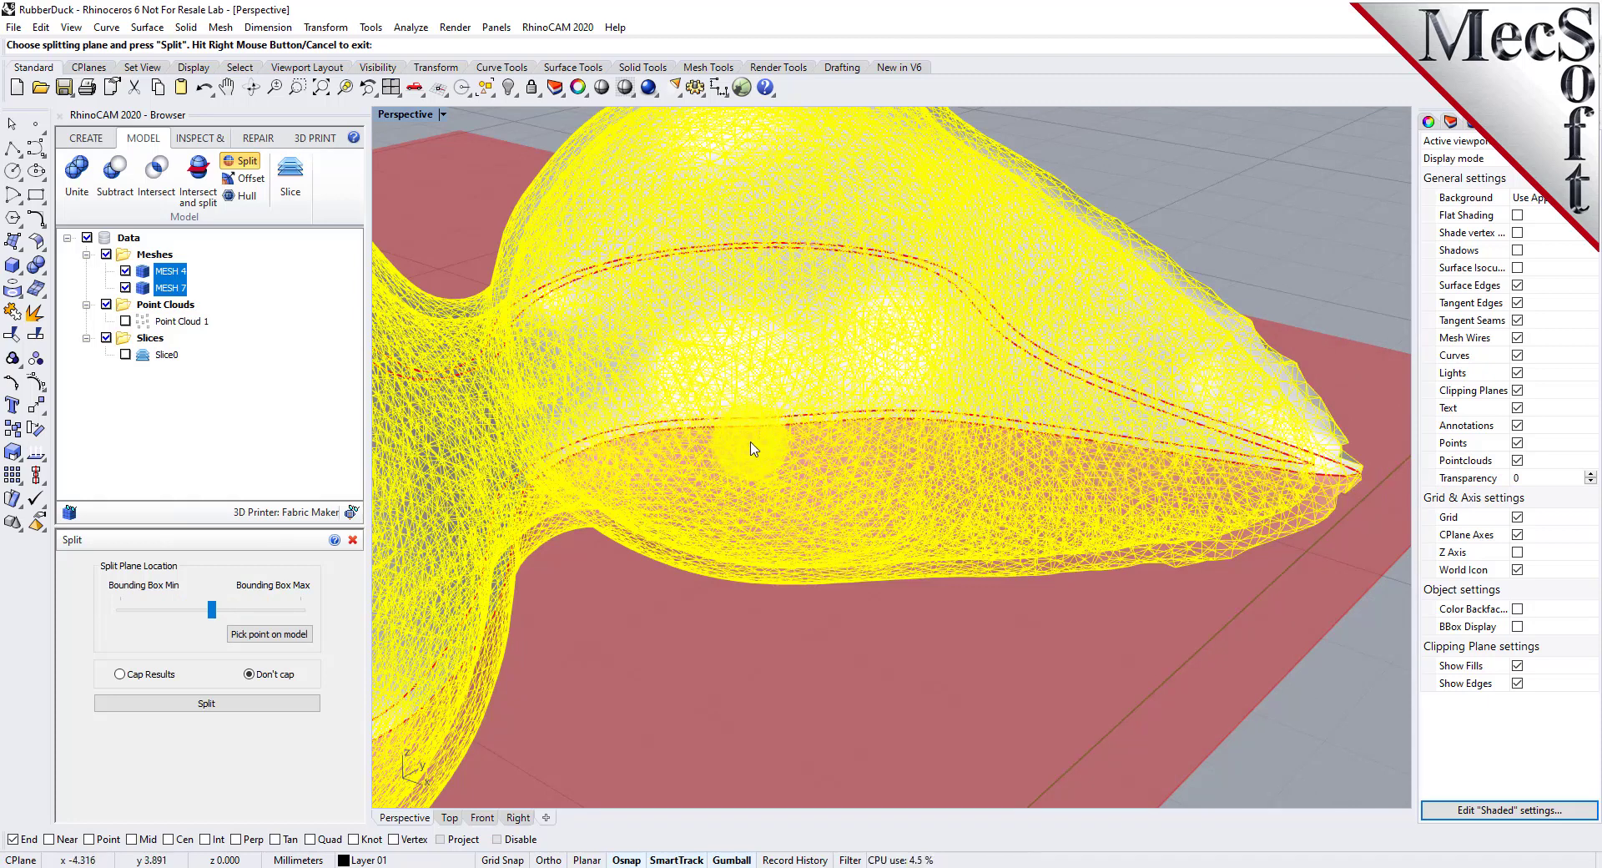
scroll(775, 440, down, 3)
scroll(1313, 421, down, 3)
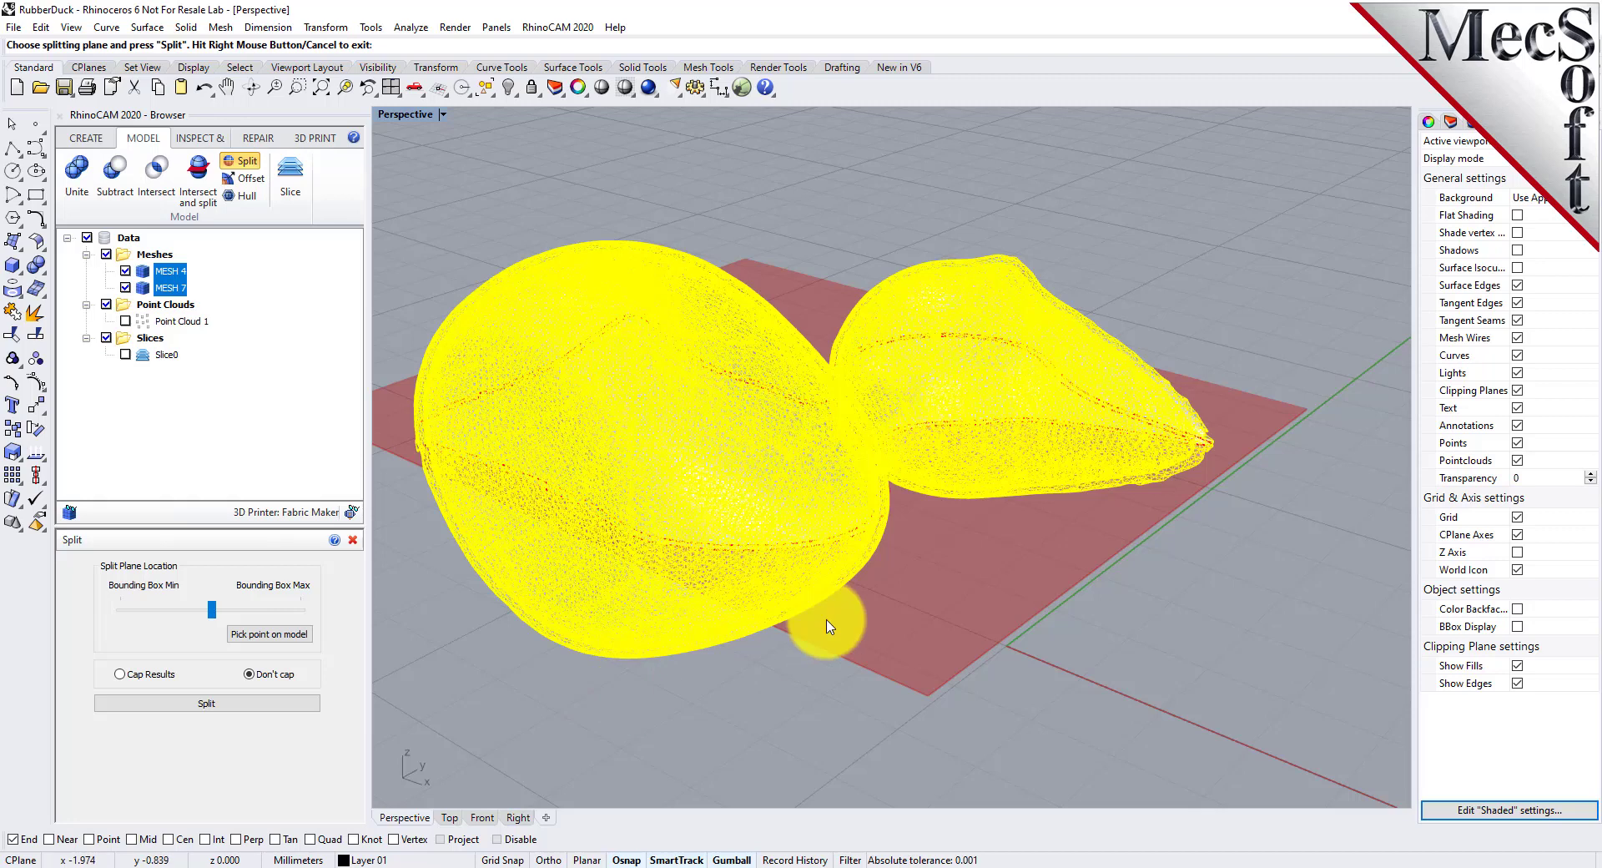
click(226, 709)
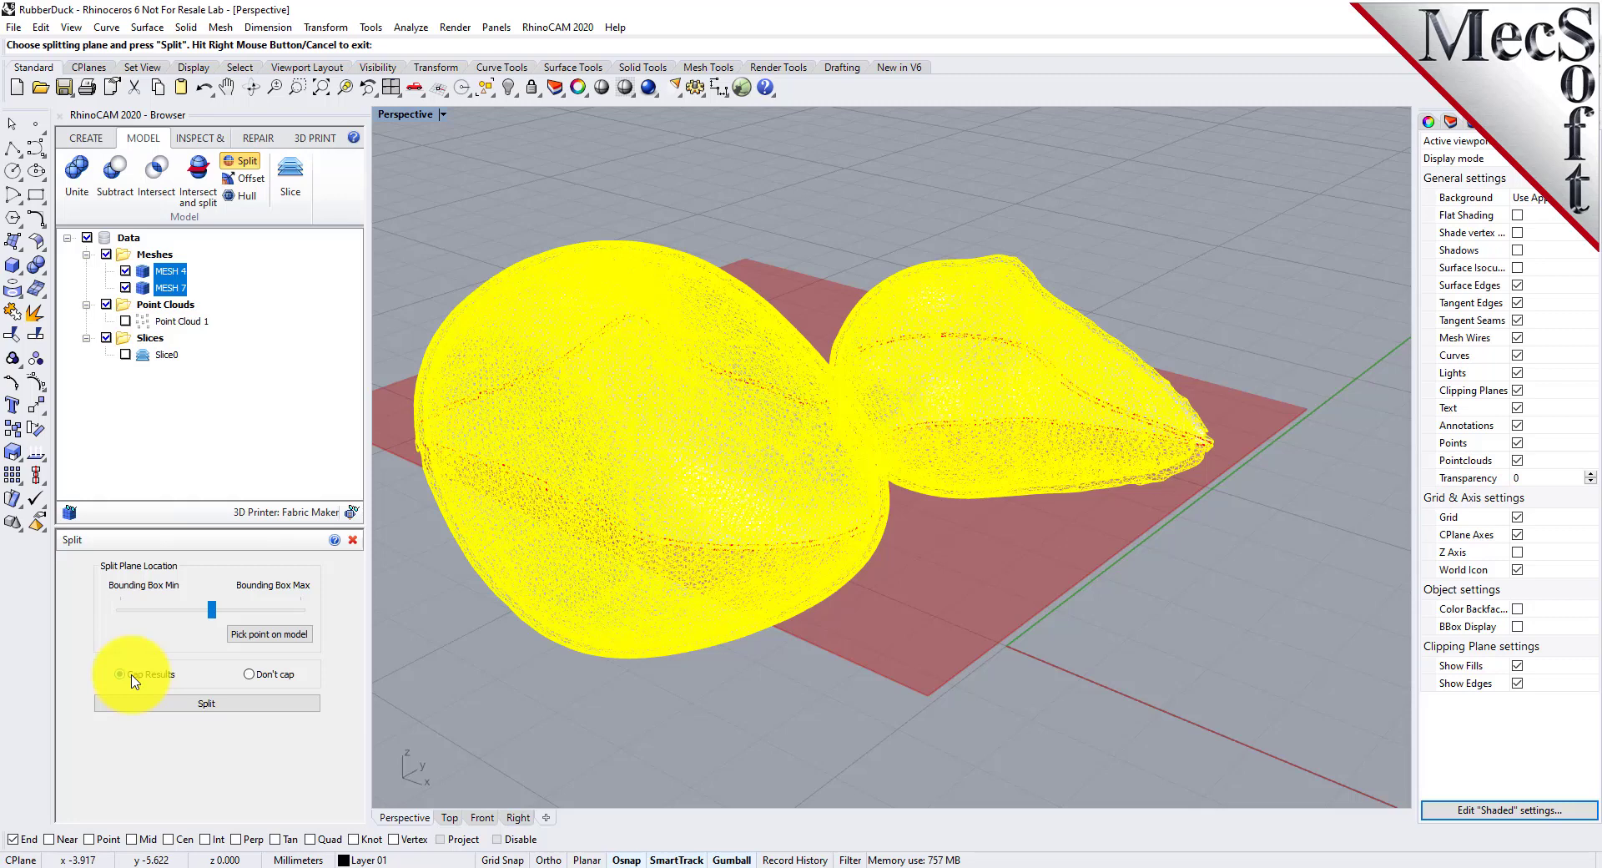
click(134, 678)
click(212, 706)
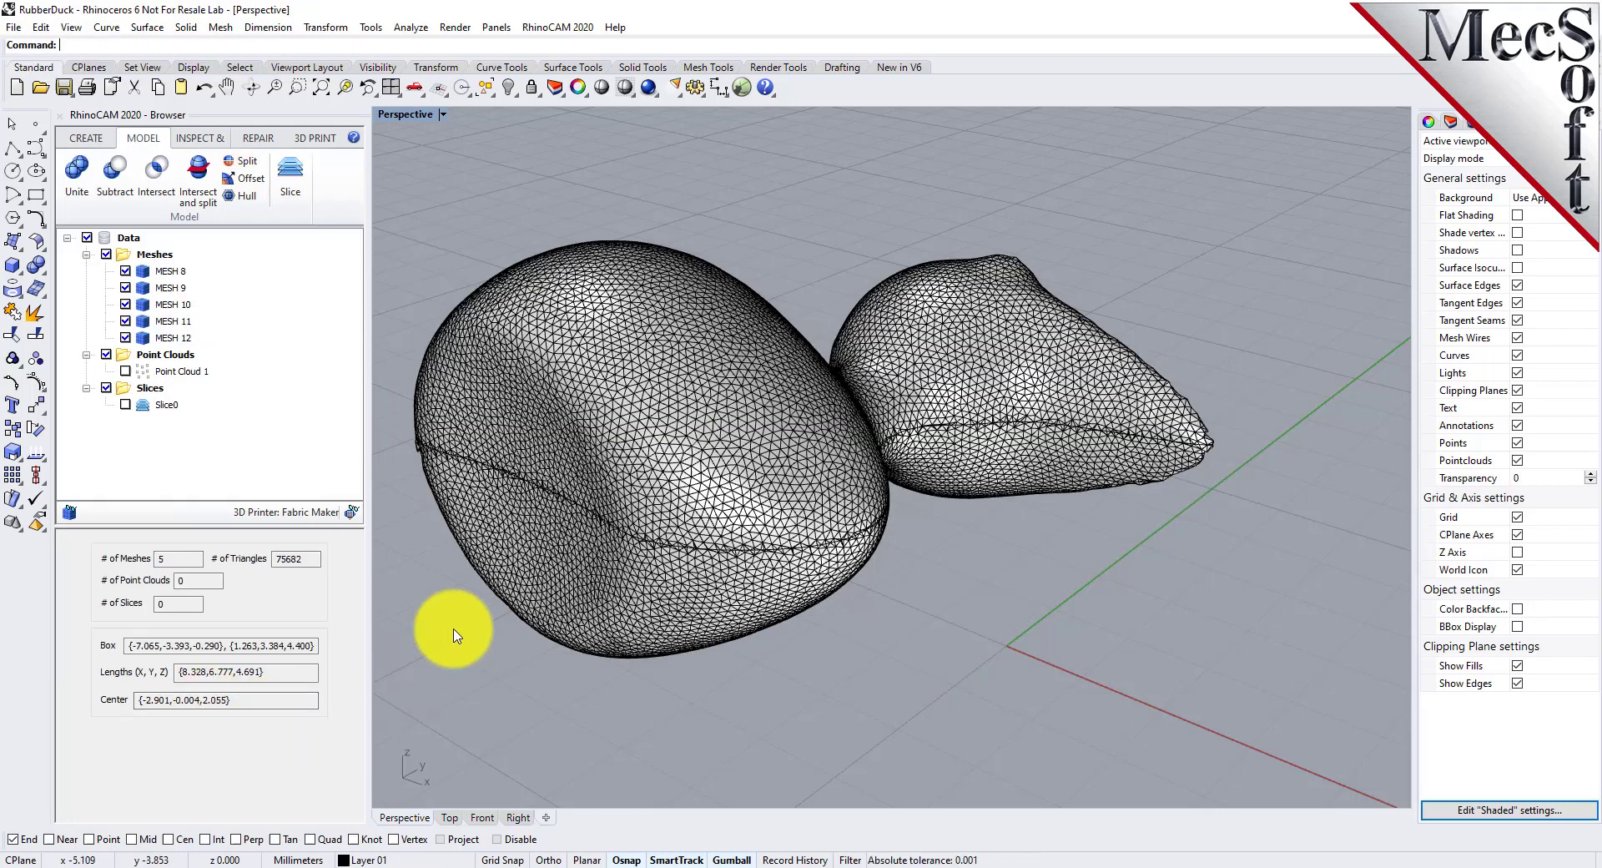
- Hide the upper half MESH 8 to reveal the lower duck shell
click(617, 424)
click(656, 619)
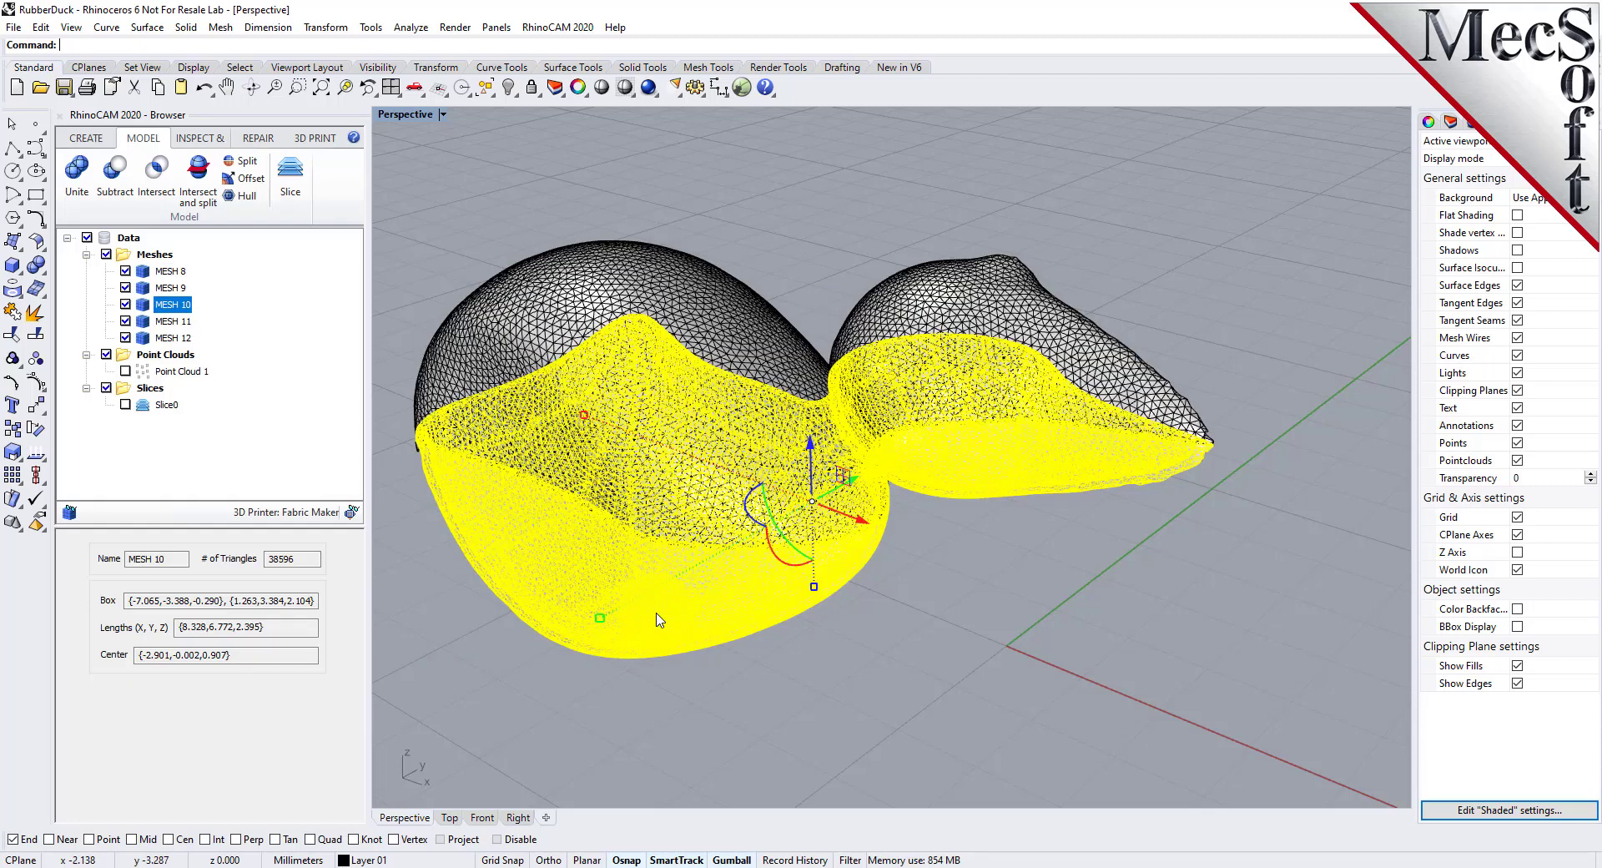
click(429, 636)
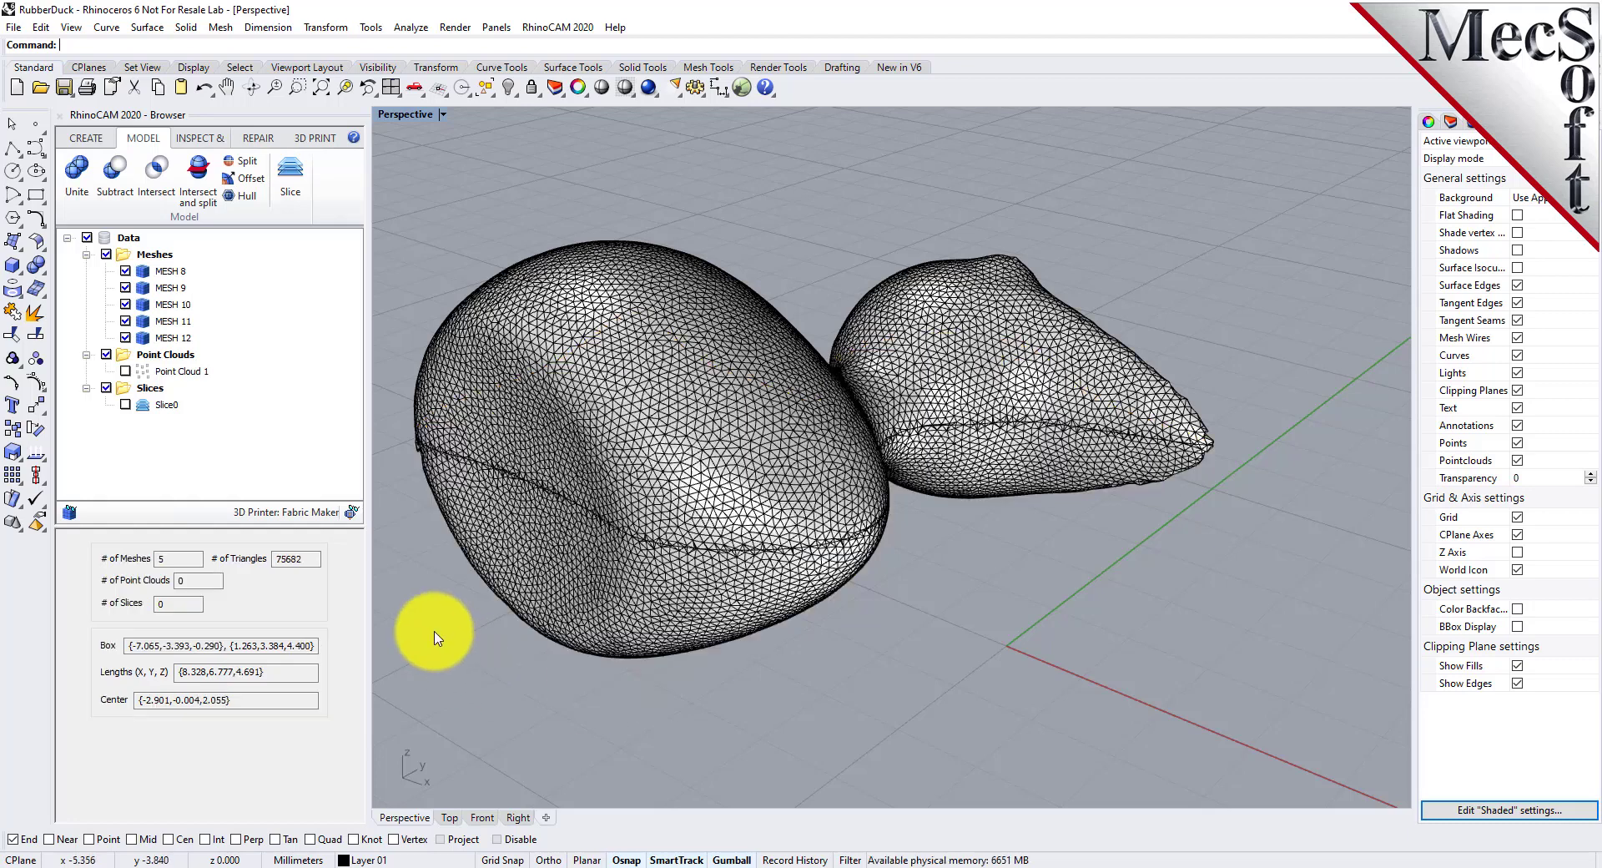
click(538, 364)
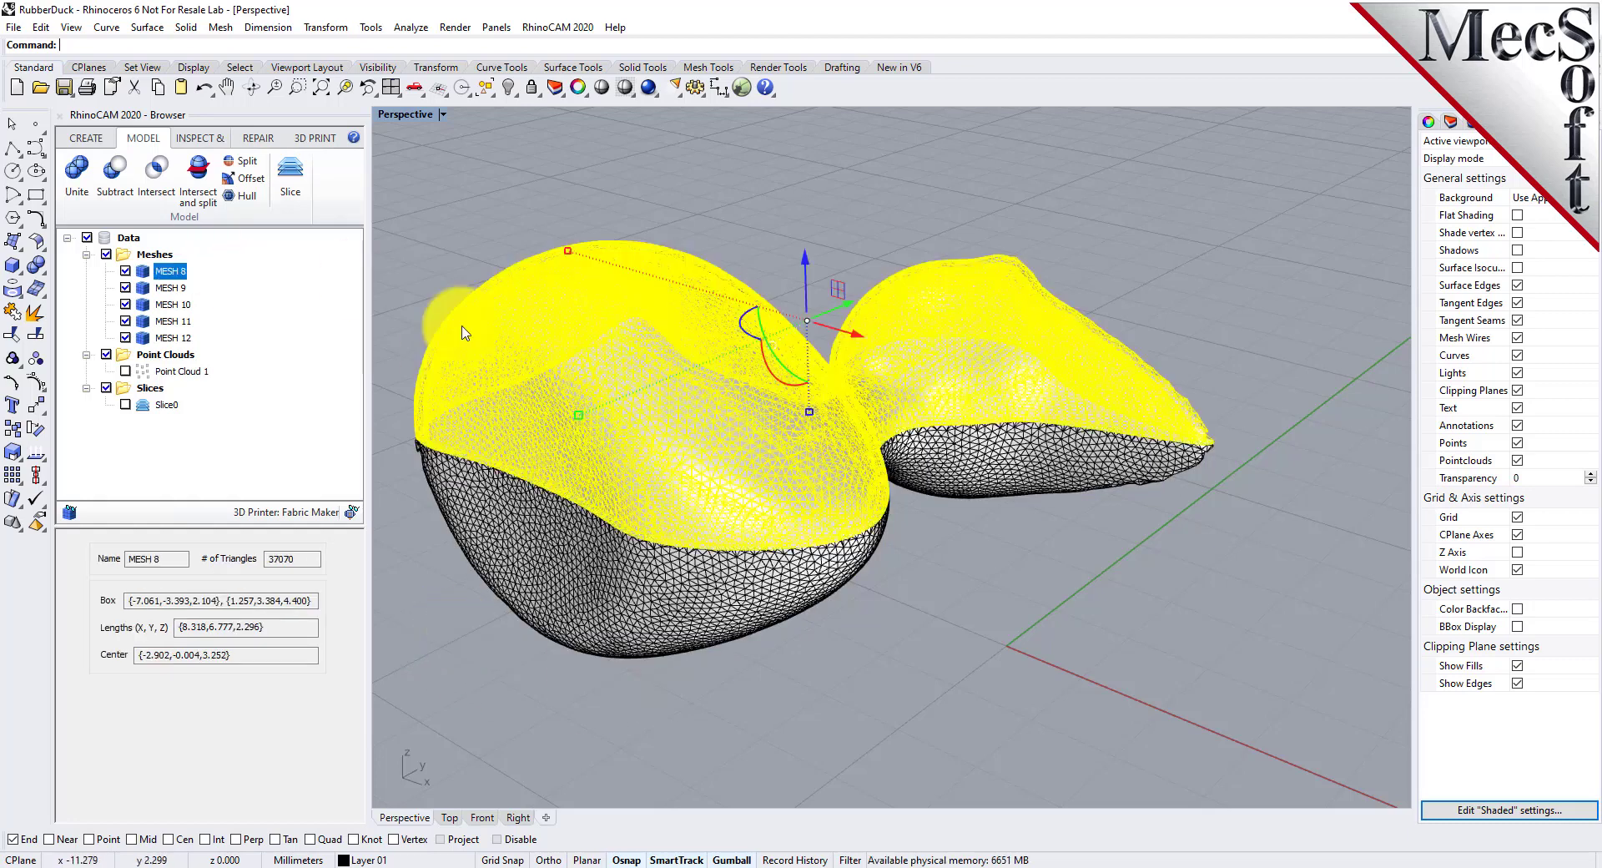
click(125, 271)
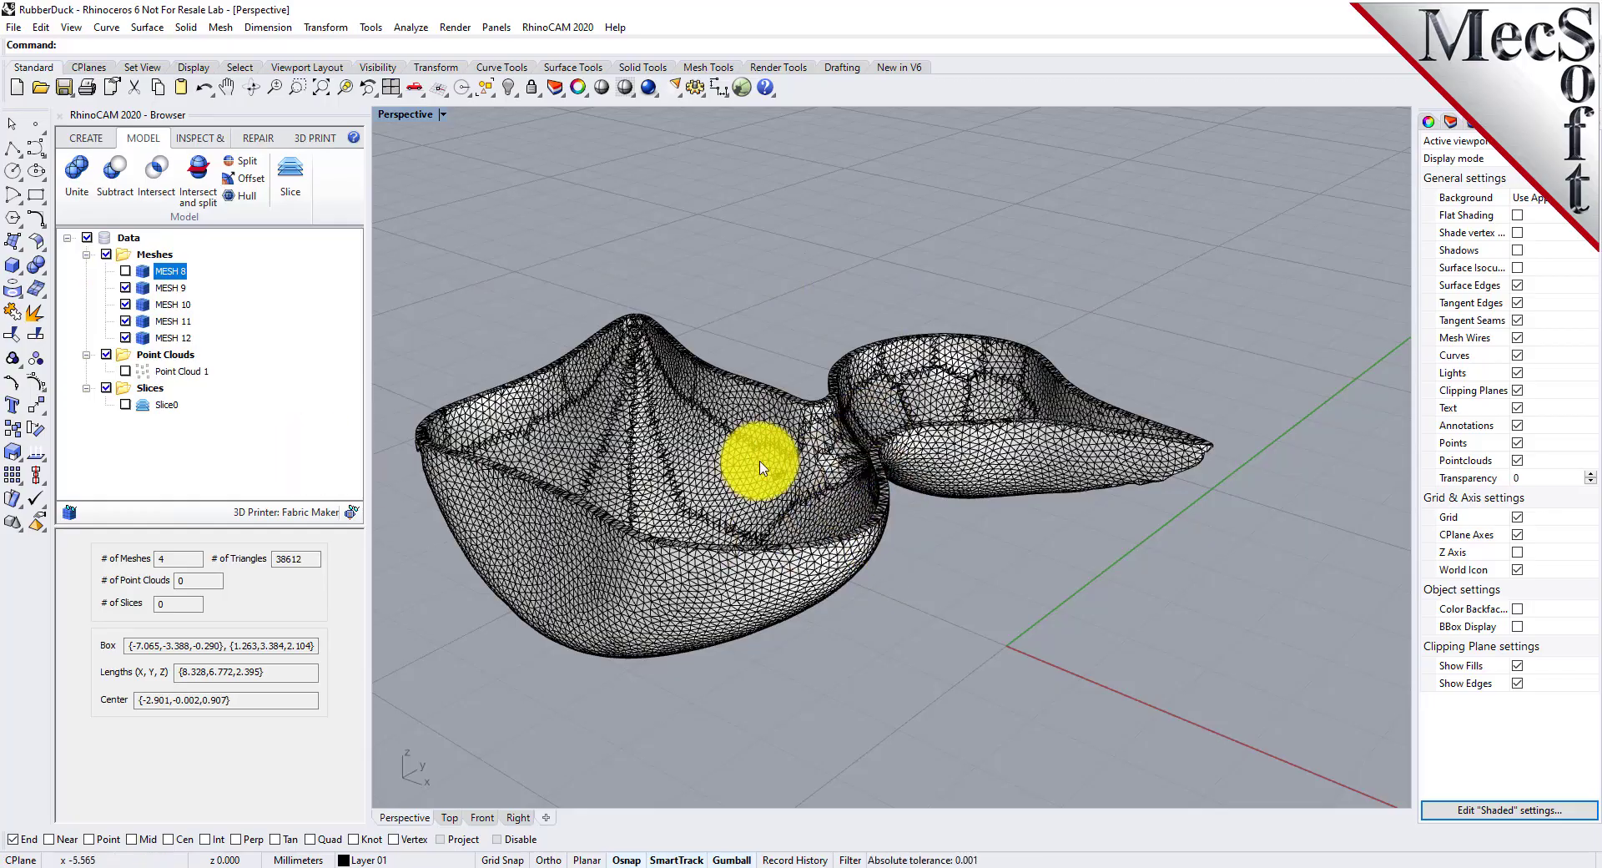
- Turn off mesh wires and view the hollow shell's wall thickness
mouse_move(757, 464)
right_down()
mouse_move(790, 628)
mouse_move(750, 368)
mouse_move(740, 472)
mouse_move(781, 497)
right_up()
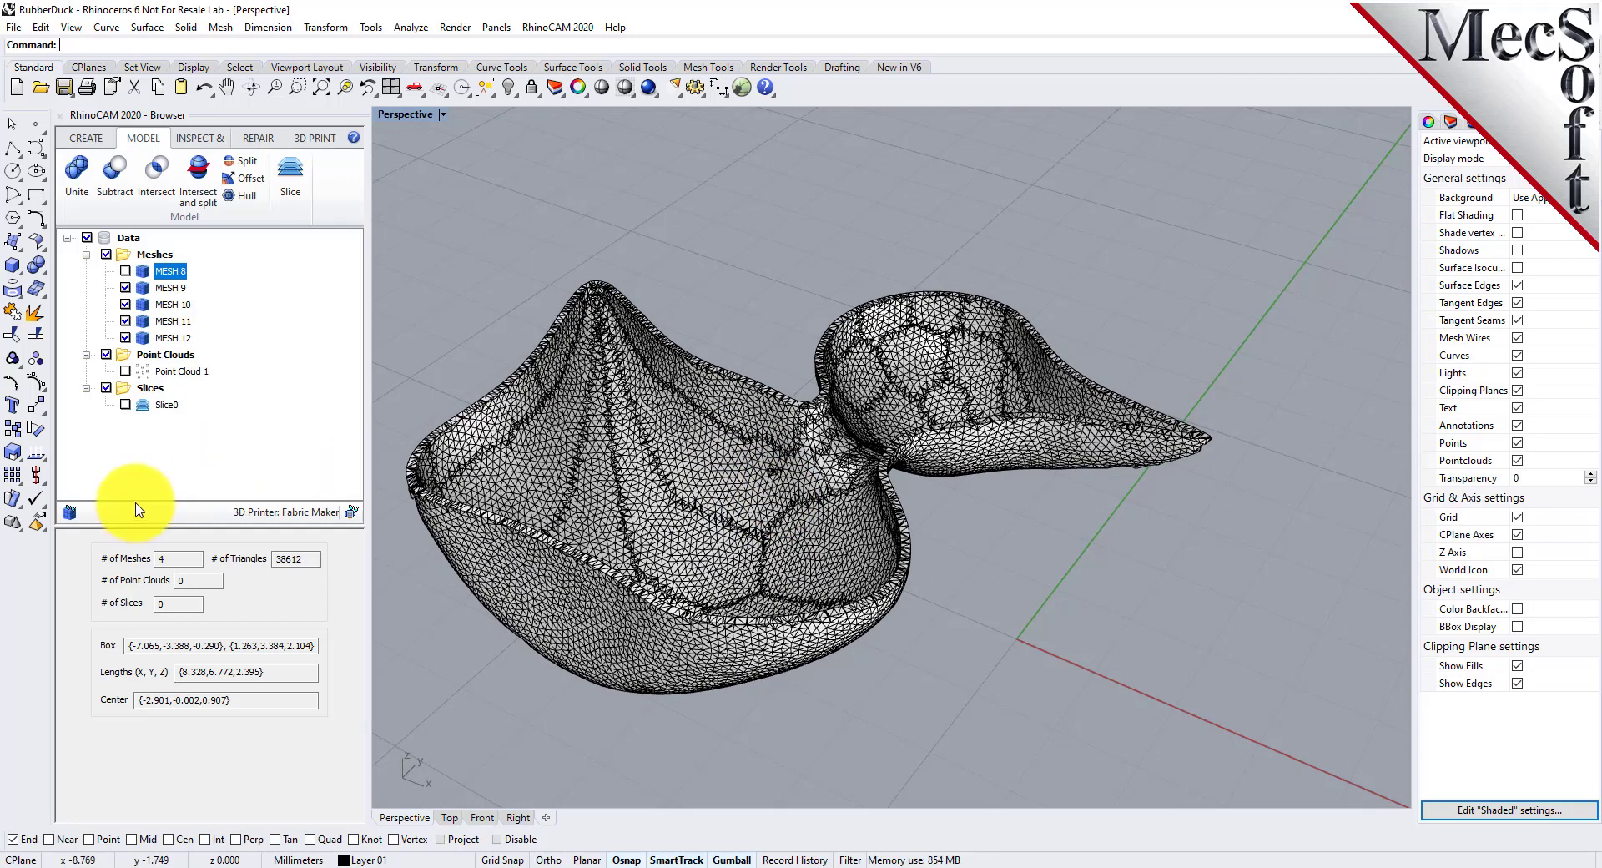
click(1517, 338)
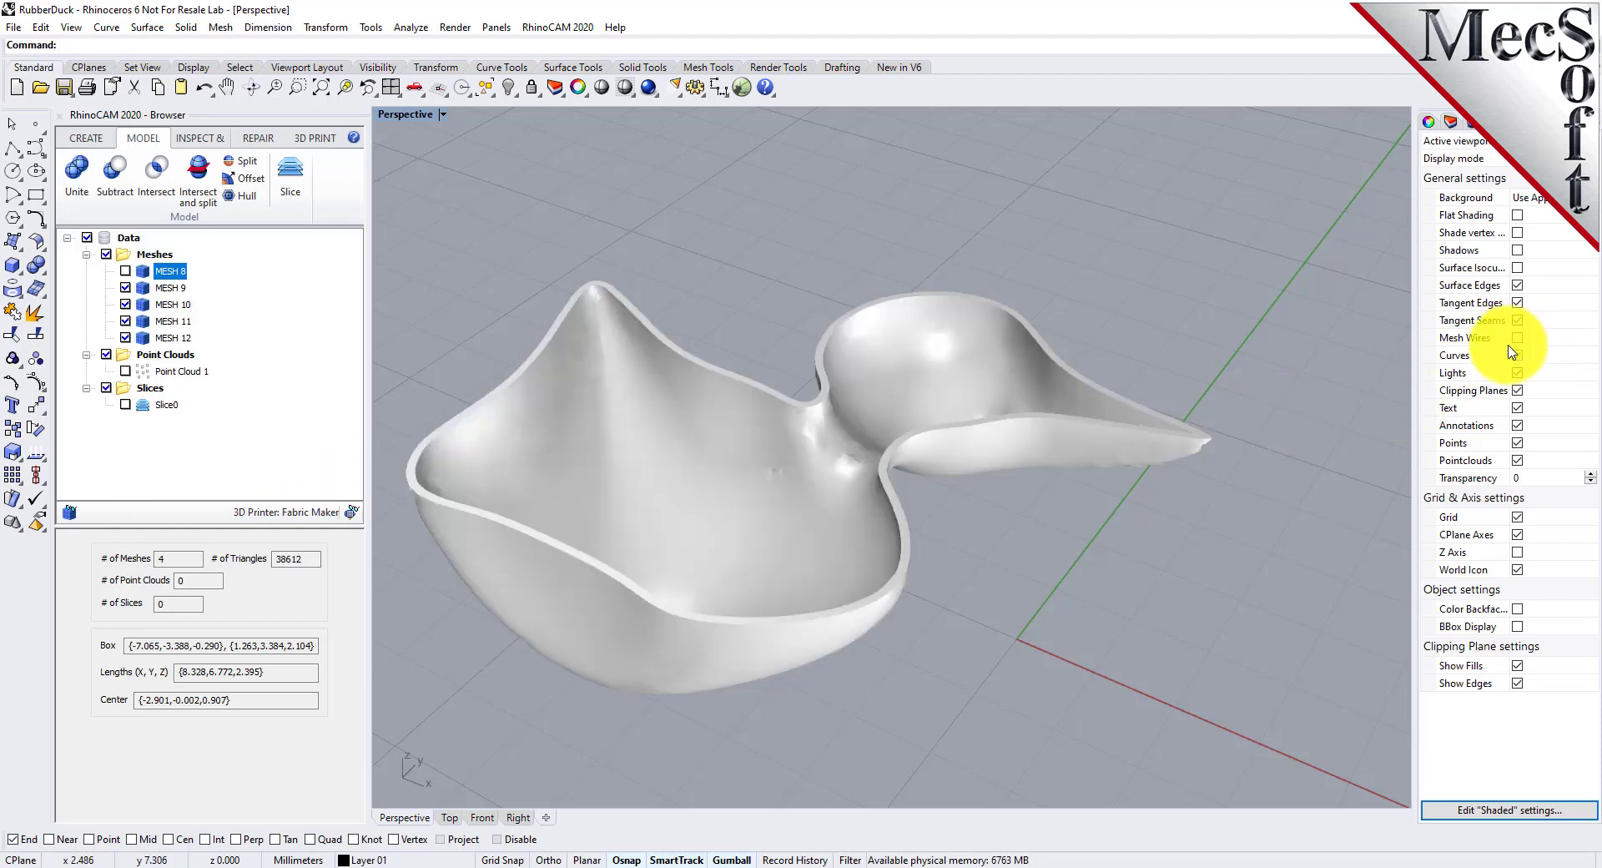
mouse_move(734, 526)
right_down()
mouse_move(869, 506)
mouse_move(948, 526)
mouse_move(954, 598)
mouse_move(923, 629)
mouse_move(773, 606)
mouse_move(725, 476)
mouse_move(761, 243)
mouse_move(689, 546)
right_up()
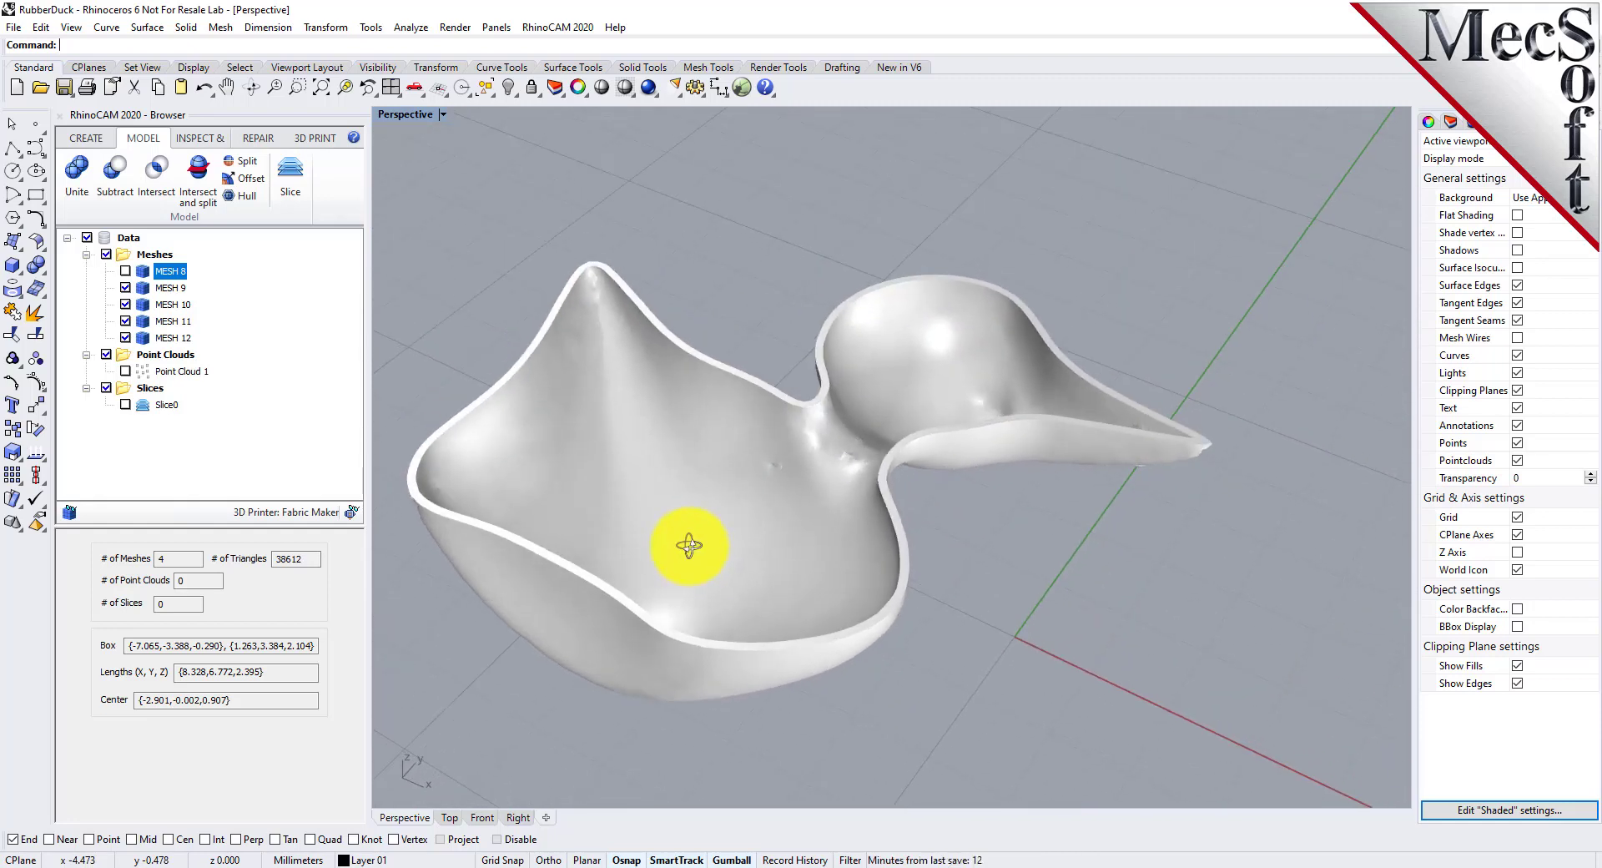